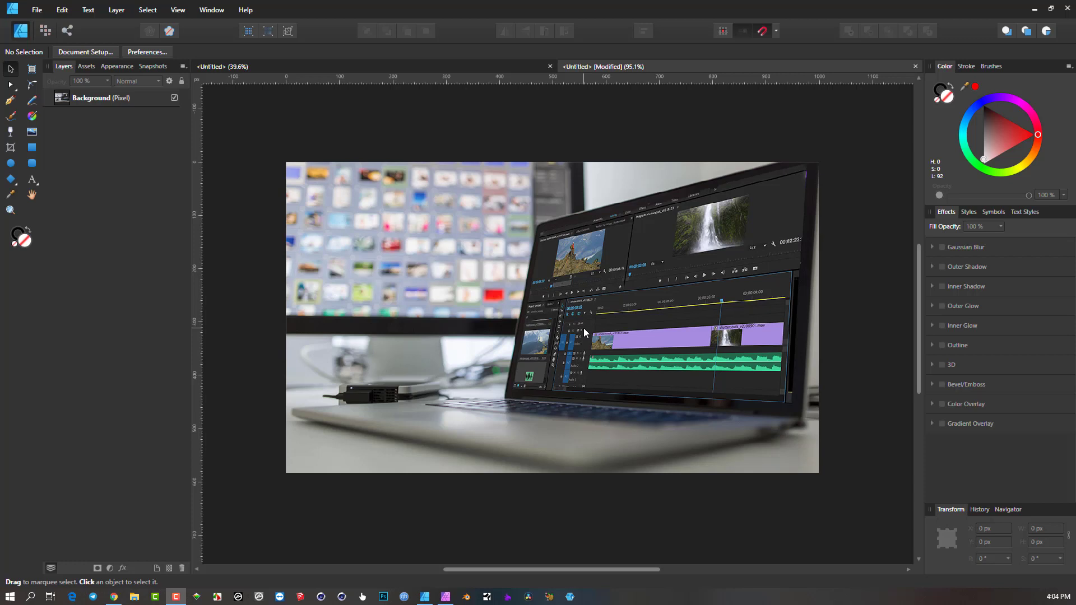
Choose the Car picture from Saved Pictures as the image to place, showing All Documents in the file filter.
drag(649, 303, 634, 311)
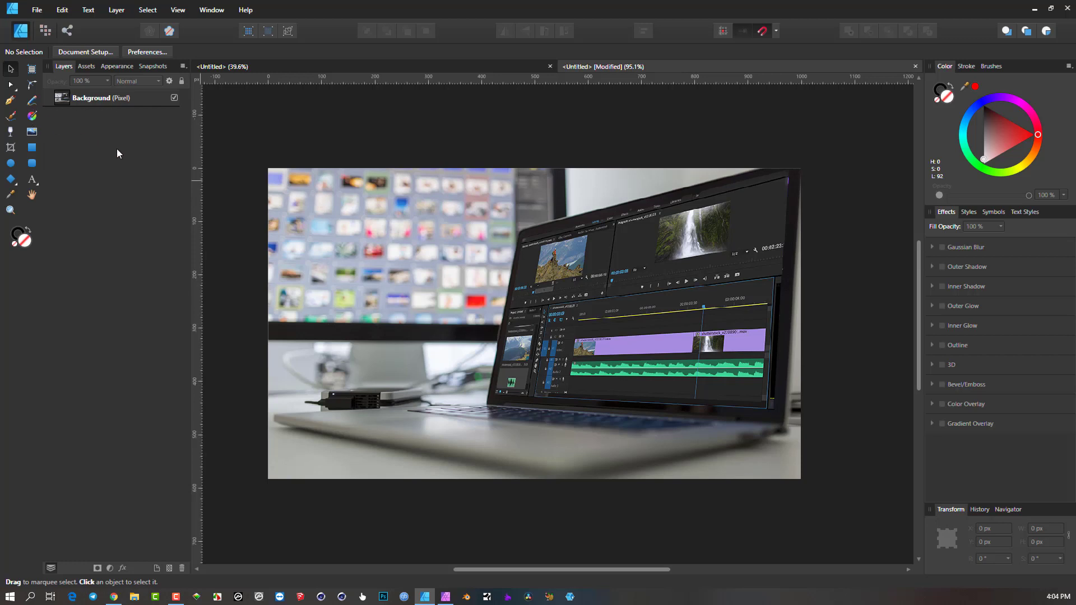
click(37, 10)
click(90, 170)
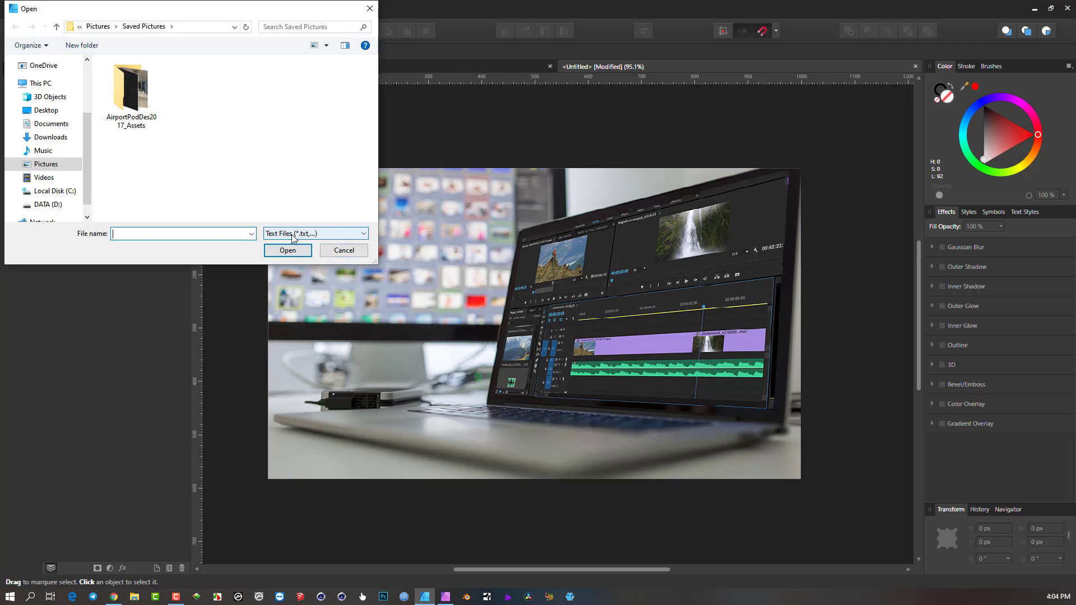
click(324, 236)
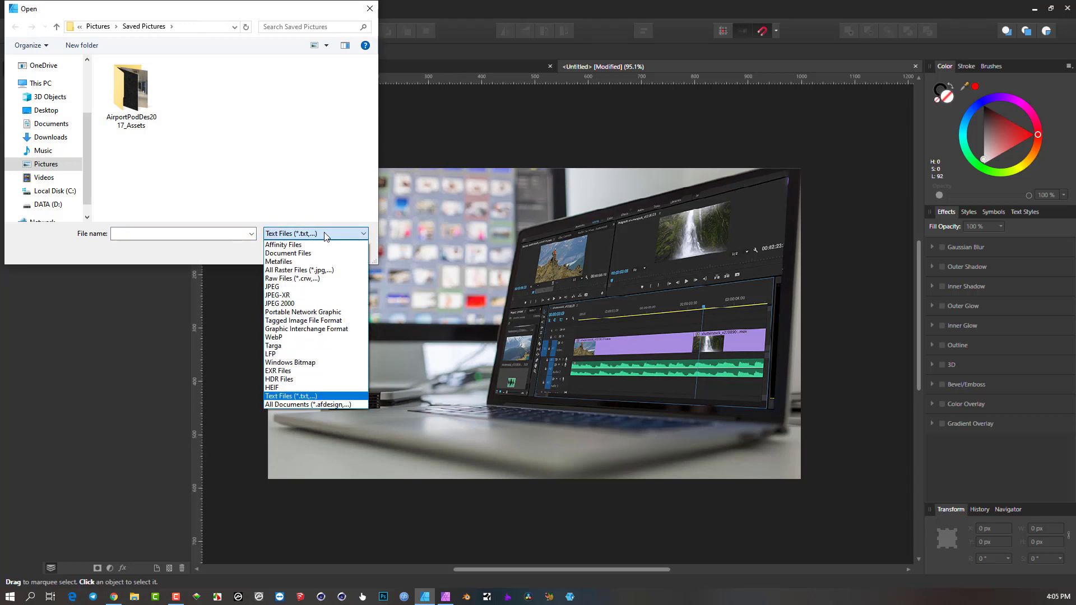
click(319, 404)
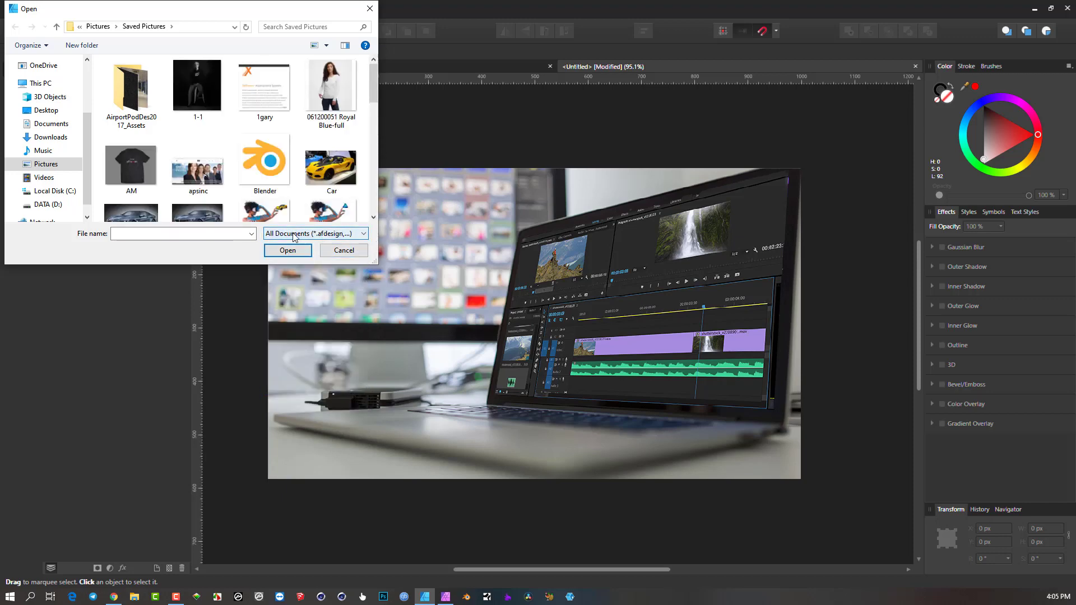
drag(169, 14, 230, 81)
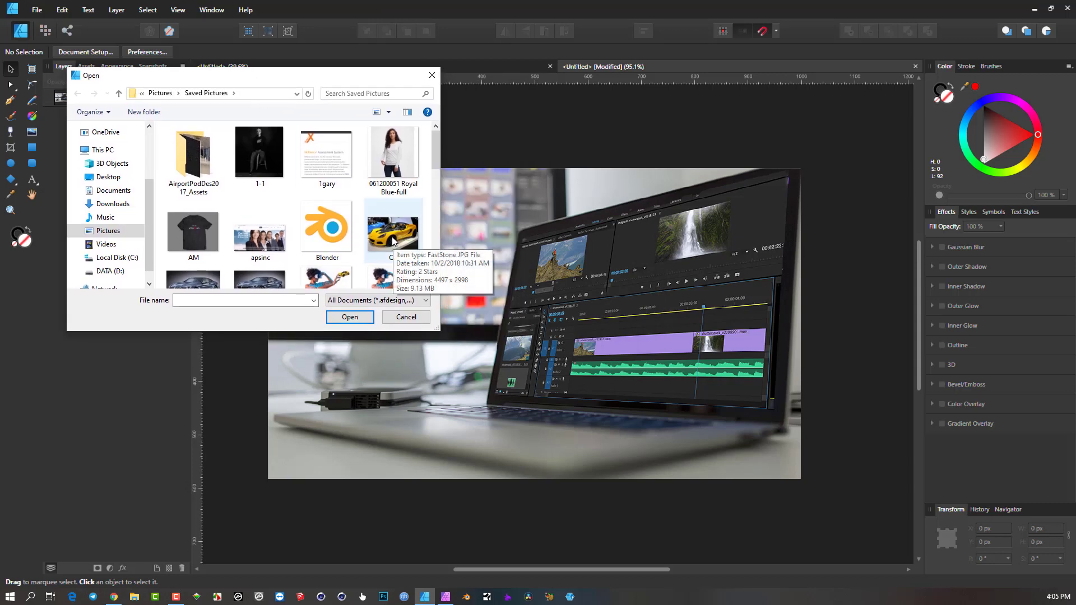
key(Escape)
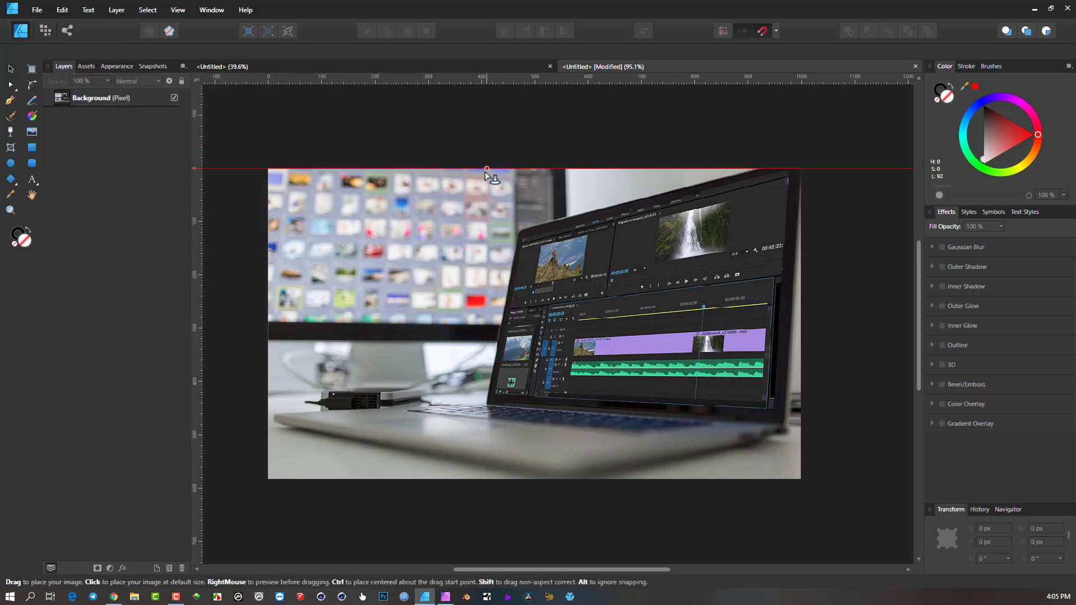
Place the car image over the laptop screen and scale it to about 429 × 286 px.
drag(483, 167, 752, 435)
drag(644, 244, 676, 318)
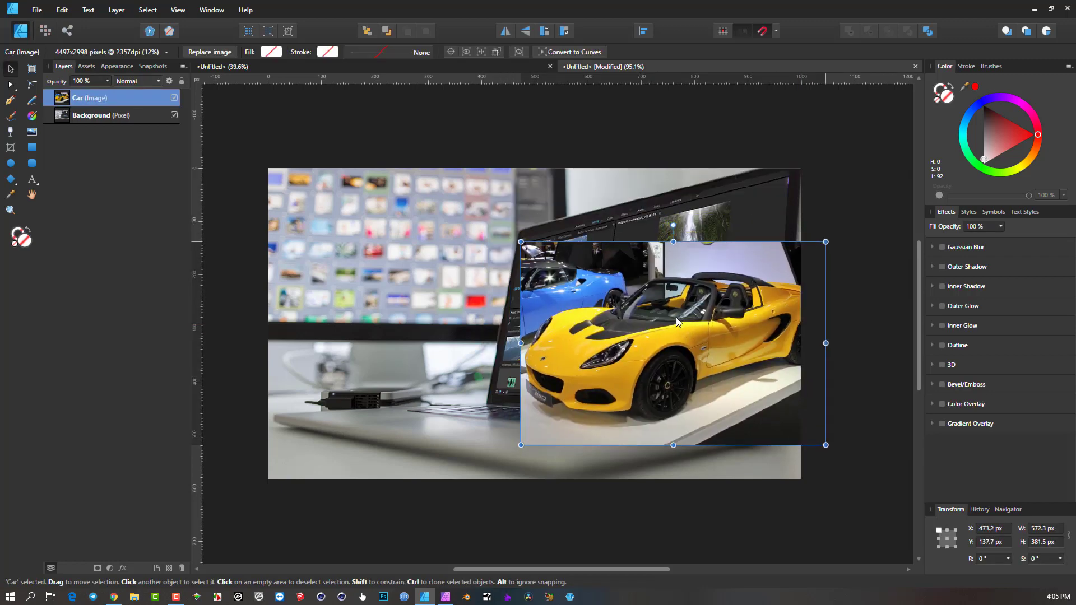
drag(825, 446, 750, 394)
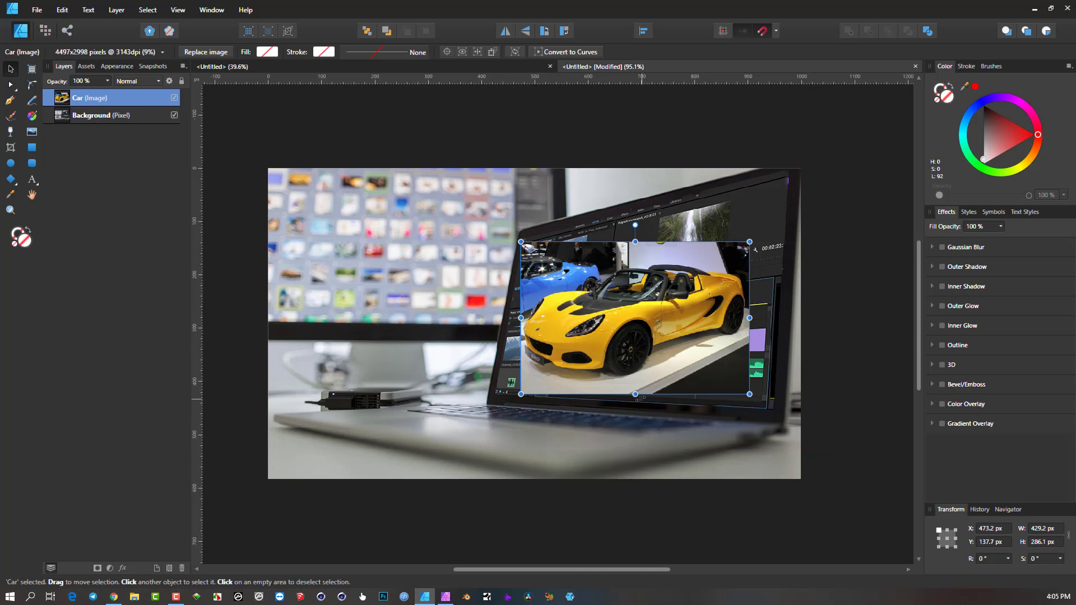
Try to skew and rotate the car image to match the laptop screen's slant, and undo those transforms.
drag(637, 398, 606, 394)
drag(739, 315, 742, 298)
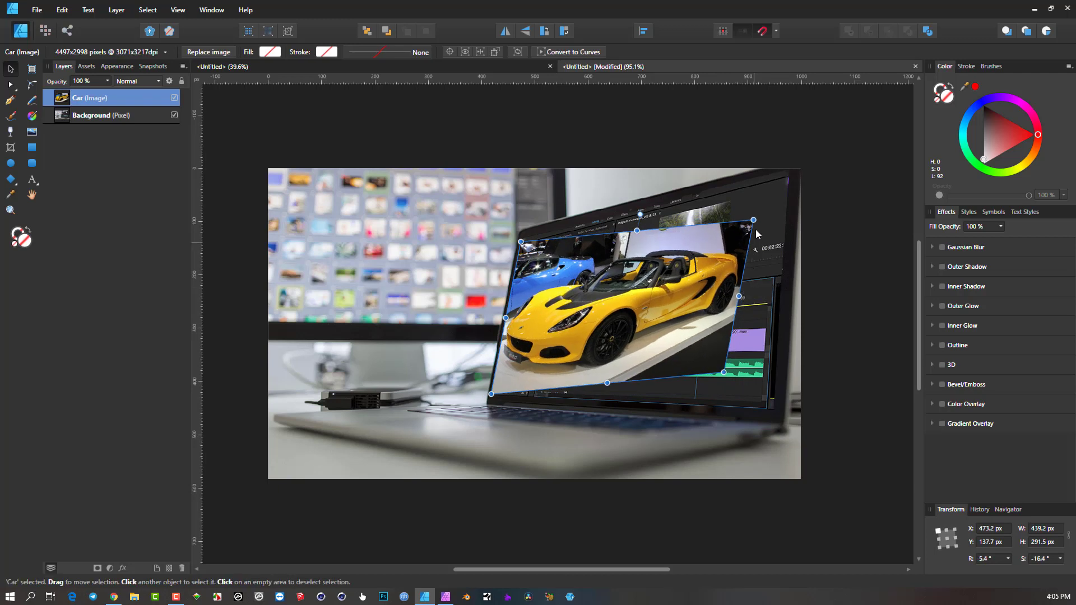
drag(753, 220, 773, 206)
key(ctrl+z)
key(ctrl+z)
key(ctrl+z)
key(ctrl+z)
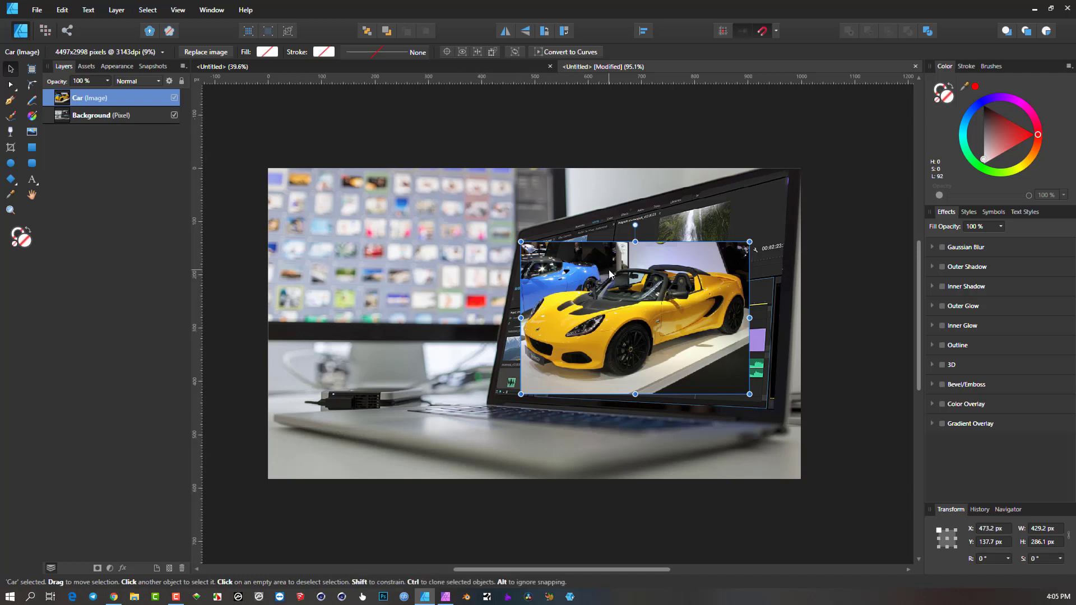
Nudge the car image to about X 476 px, Y 136 px, and briefly view the Pixel Persona.
drag(610, 279, 611, 278)
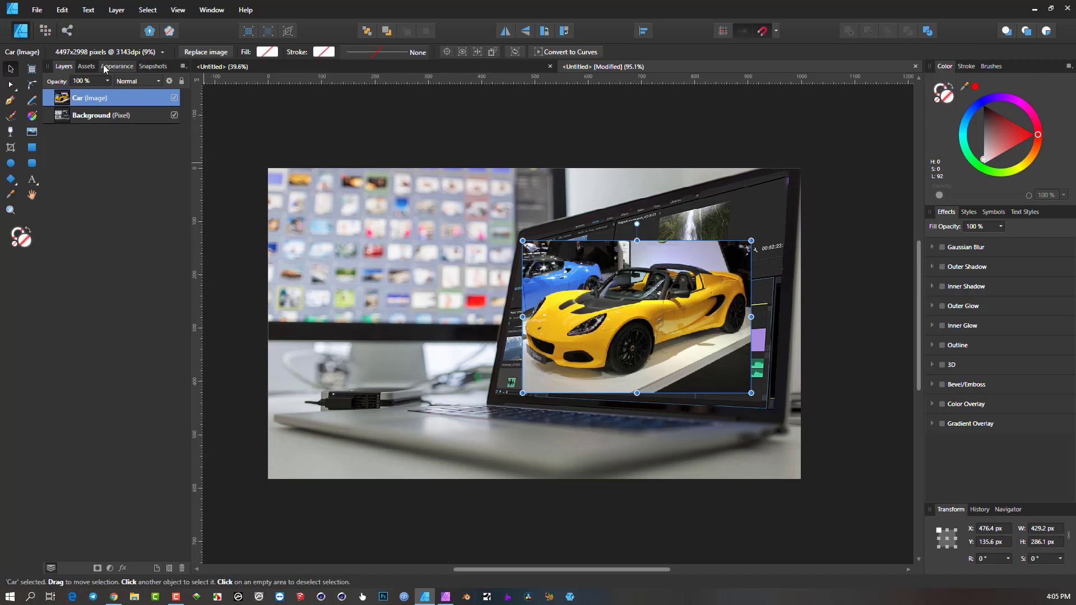
click(45, 31)
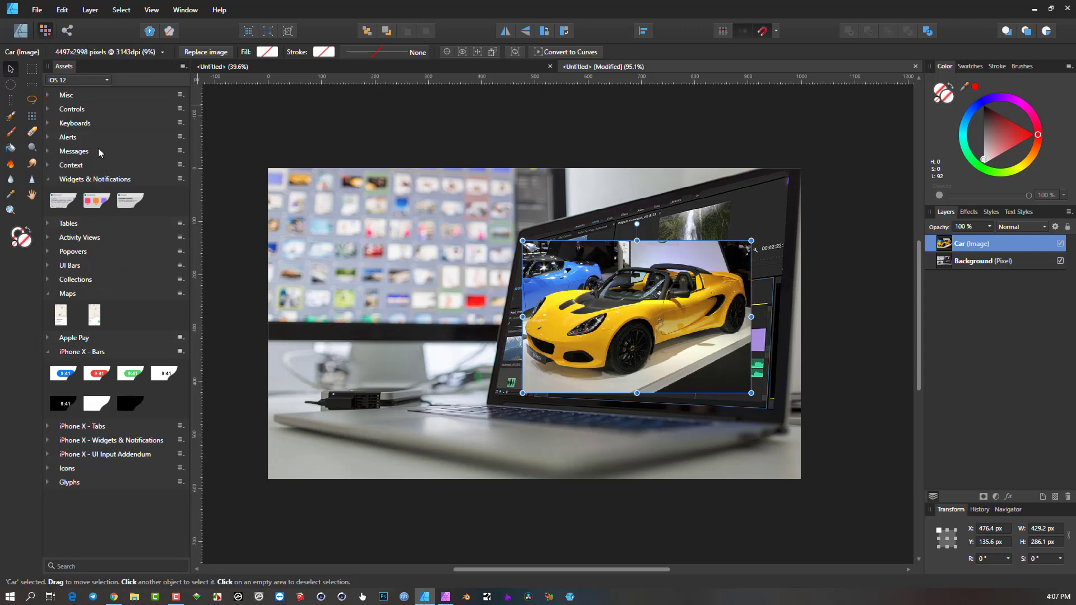
click(23, 32)
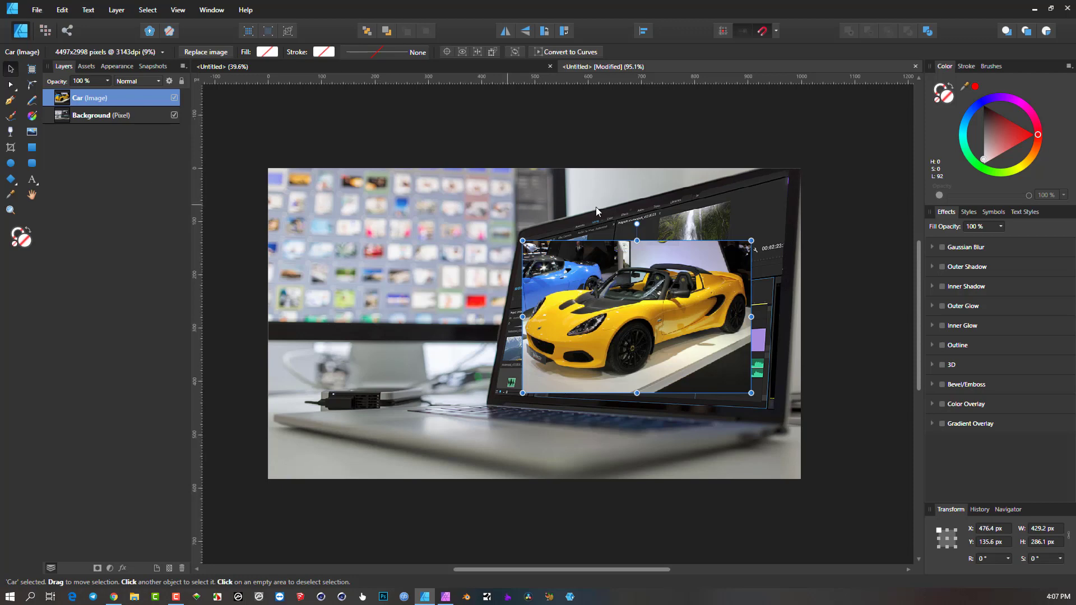
Send the laptop and car document to Affinity Photo for editing and switch to that app.
click(37, 11)
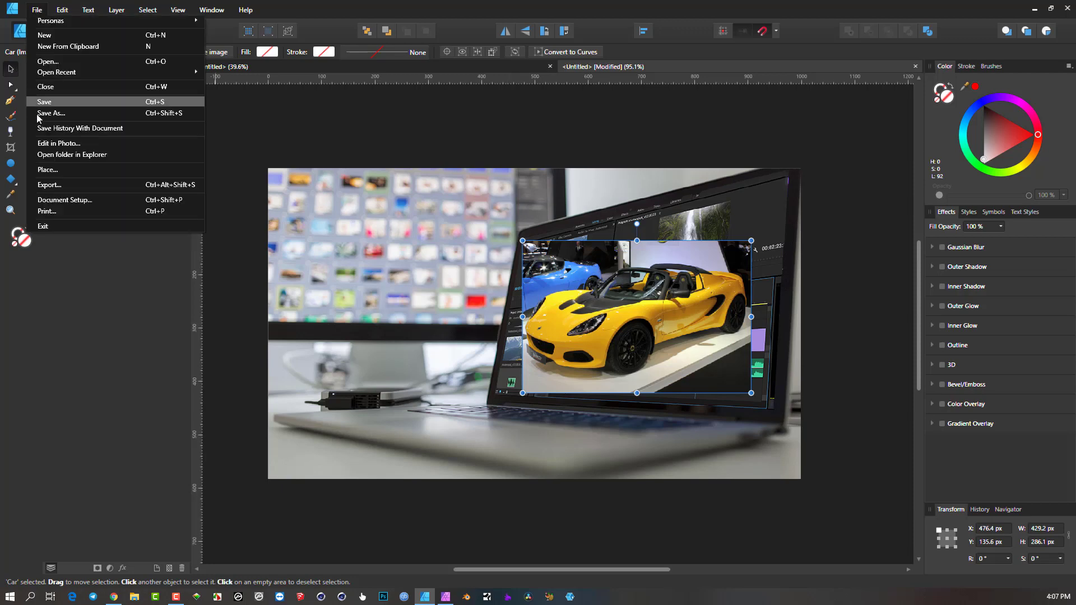
click(56, 144)
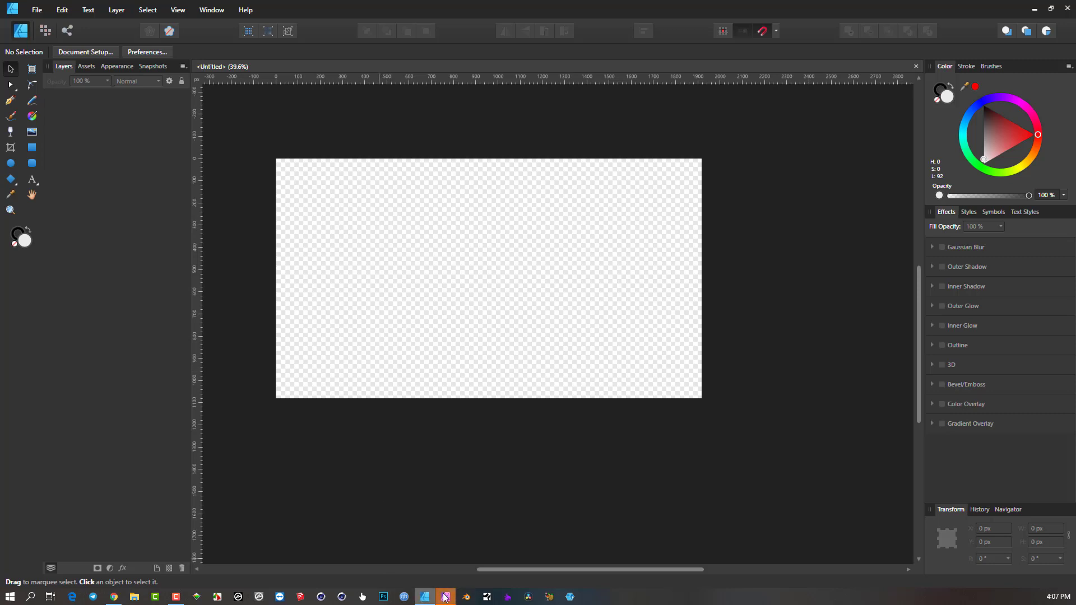
mouse_move(448, 600)
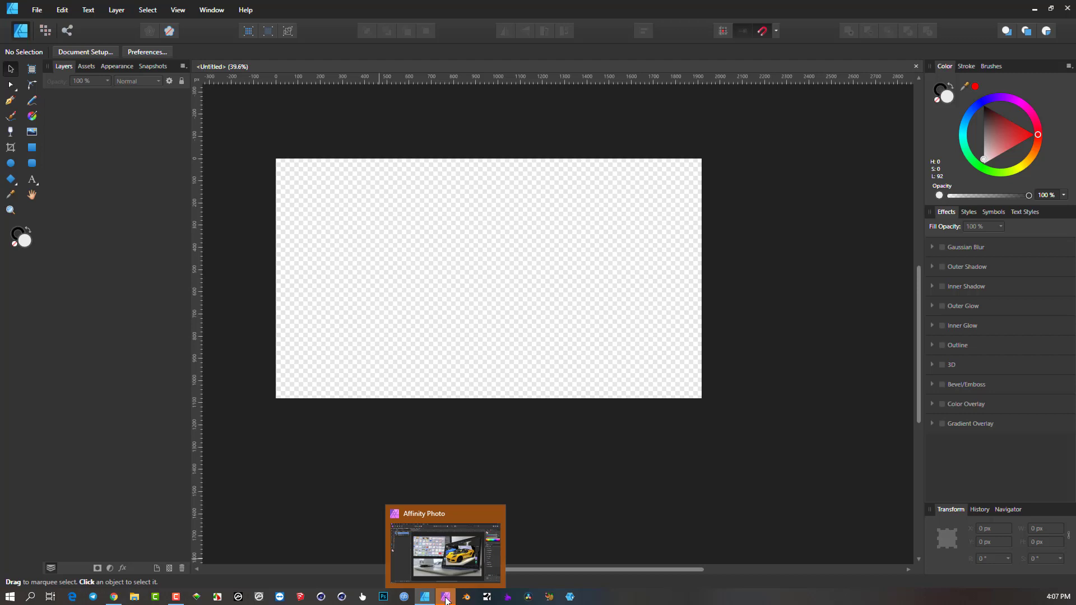
click(446, 598)
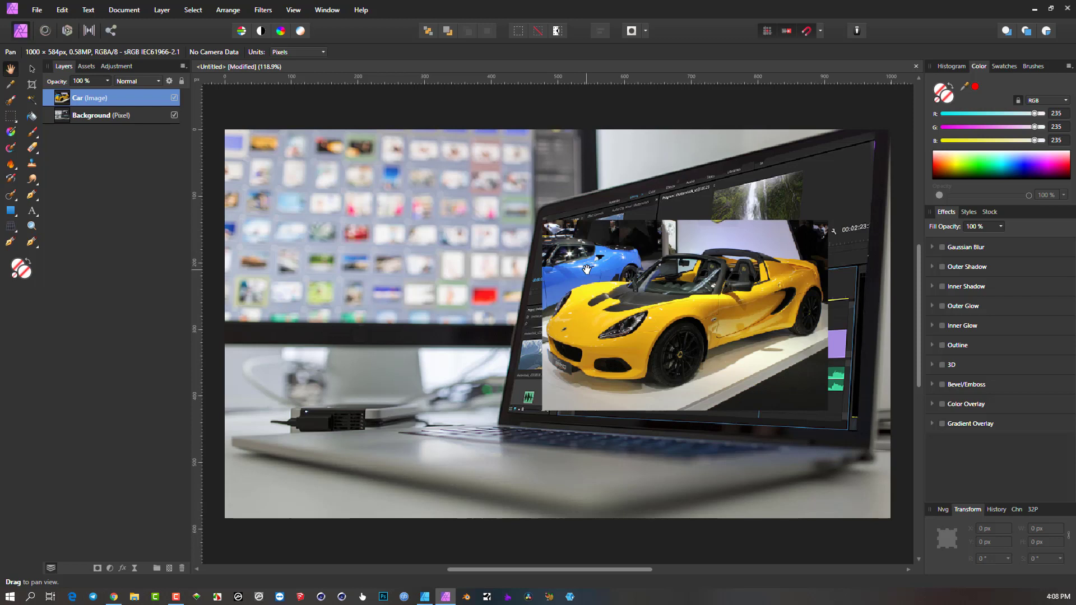
Fit the car image's four corners to the laptop screen's corners with the Perspective Tool and apply the distortion.
click(14, 234)
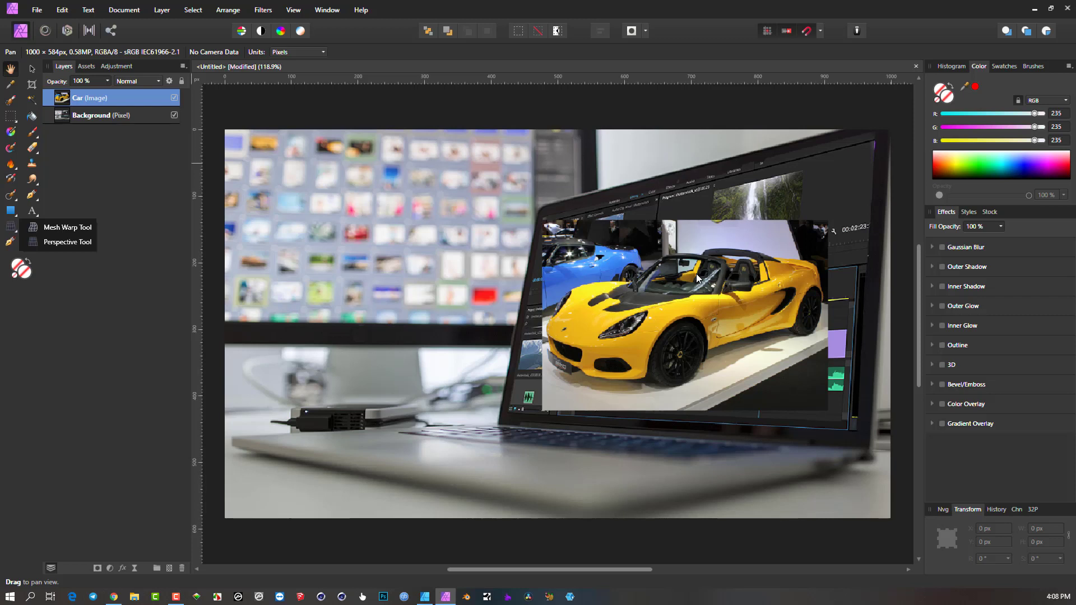
click(68, 244)
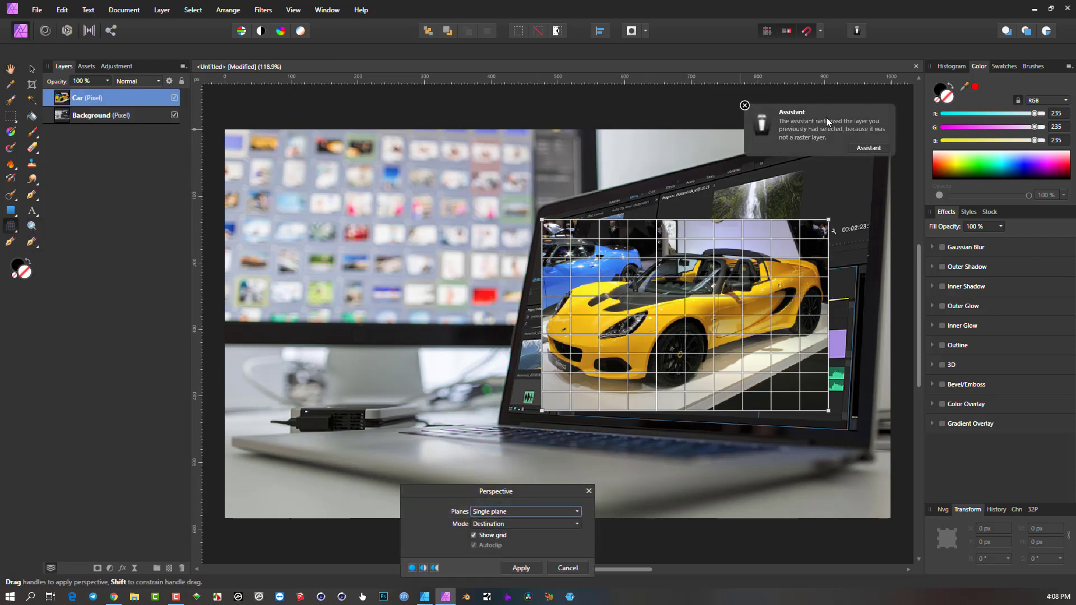
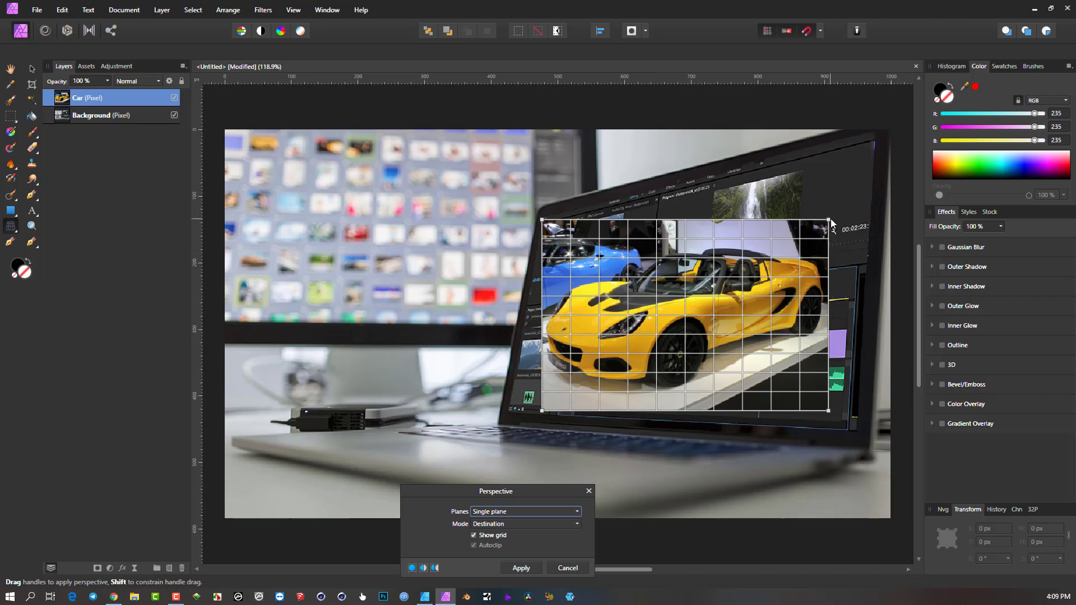
drag(830, 219, 874, 141)
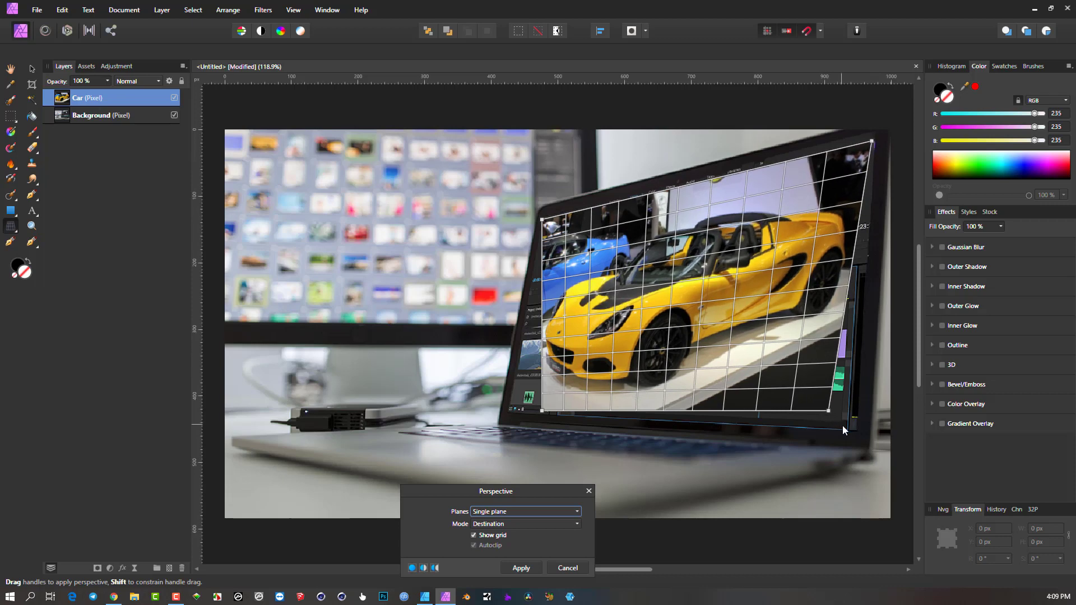
drag(829, 411, 839, 421)
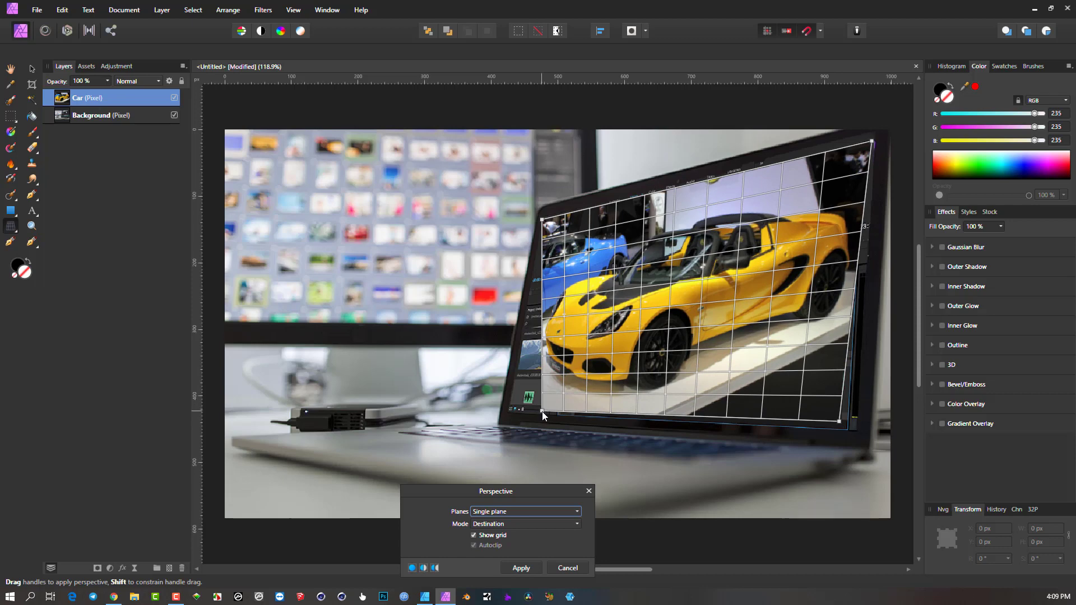
drag(543, 411, 509, 404)
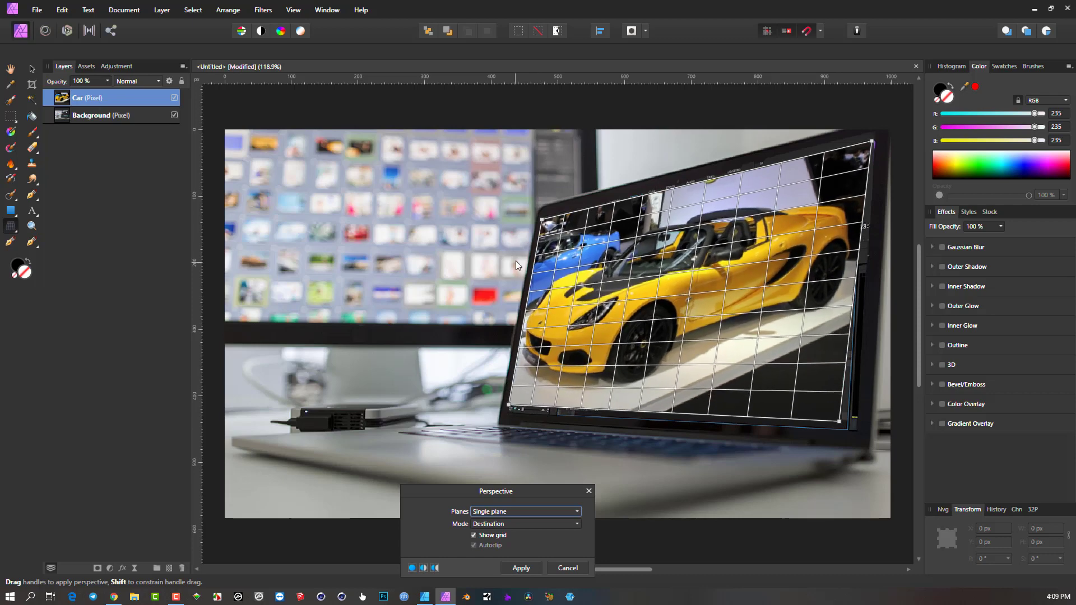
drag(542, 220, 544, 217)
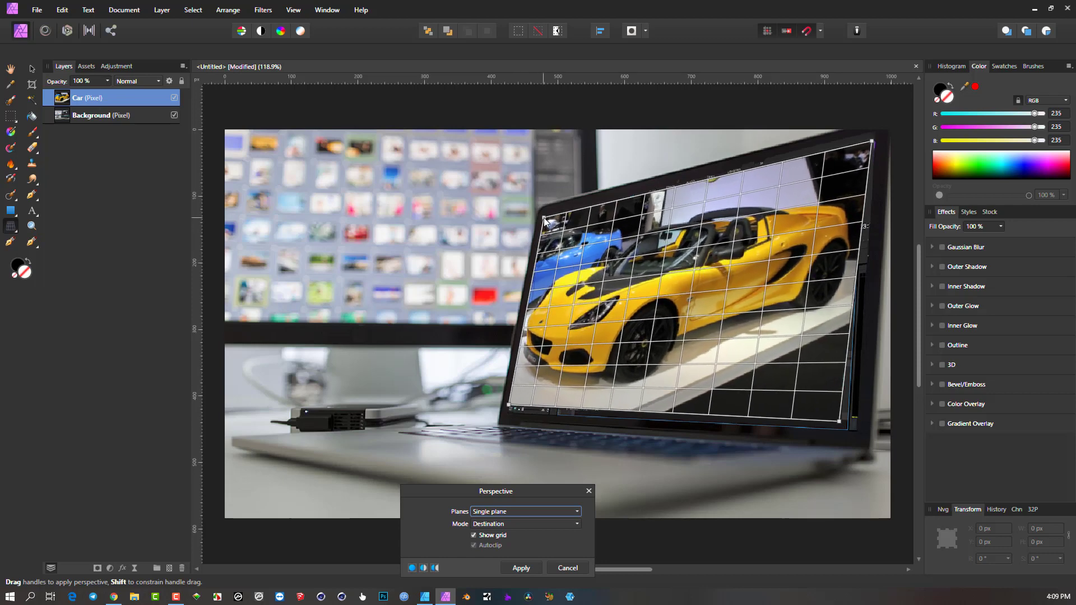
click(522, 568)
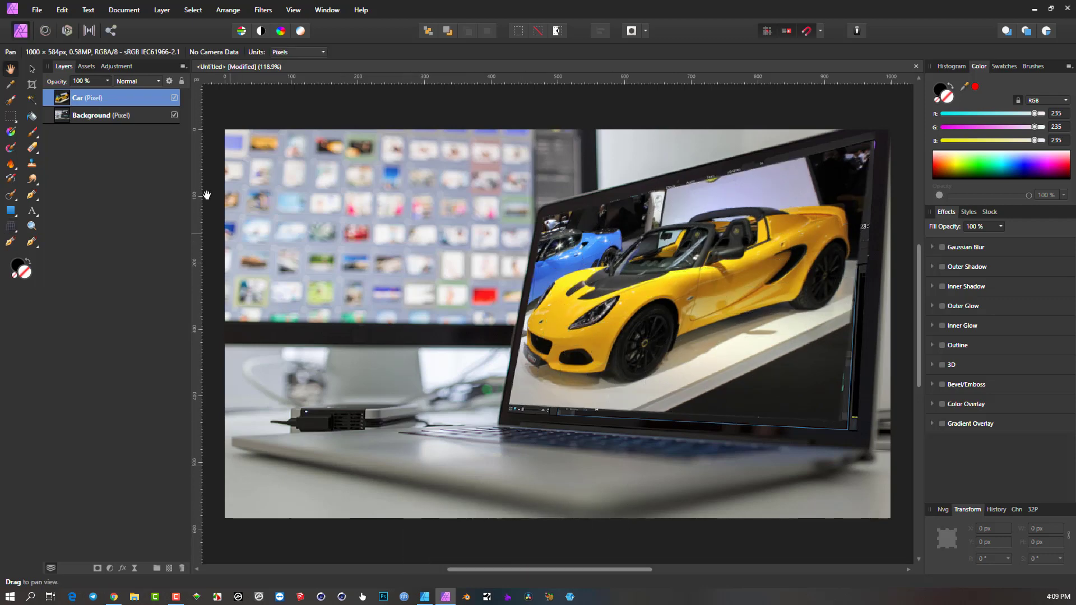
Send the edited document back to Affinity Designer and select the Background layer.
click(37, 10)
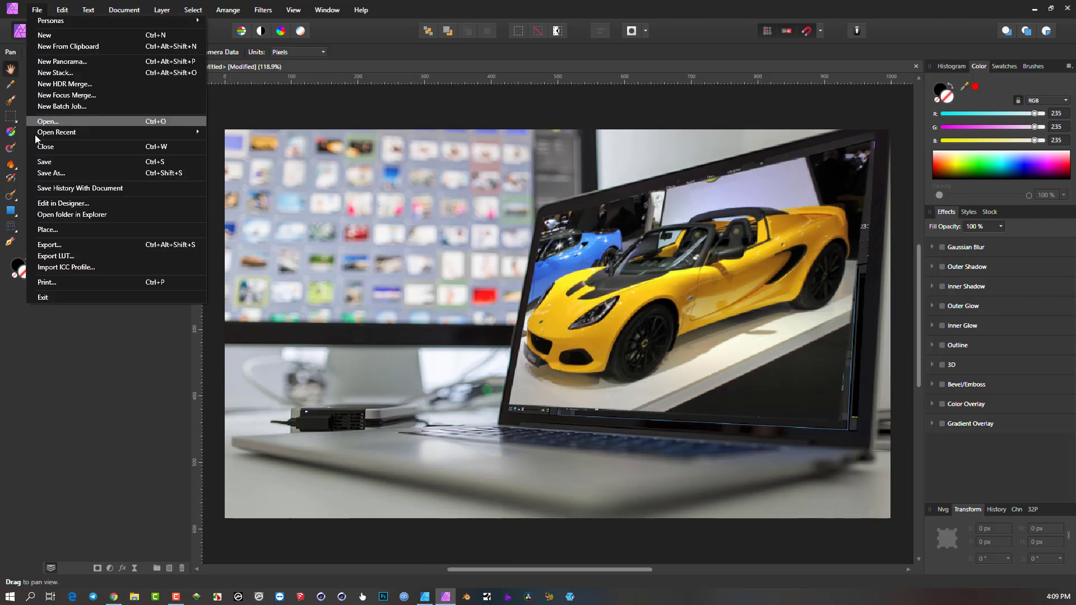
click(67, 210)
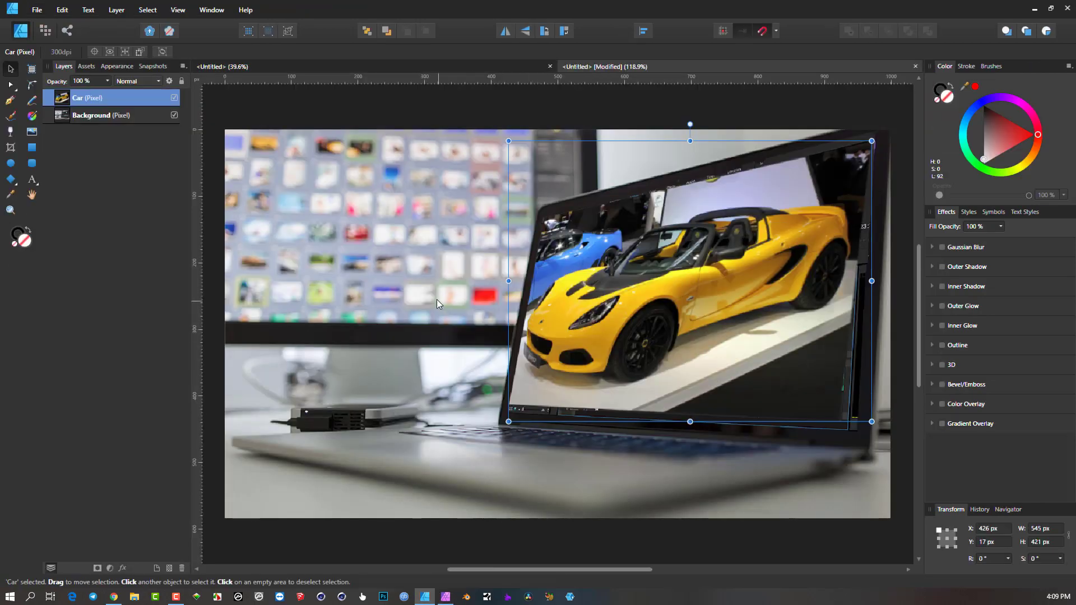
click(505, 338)
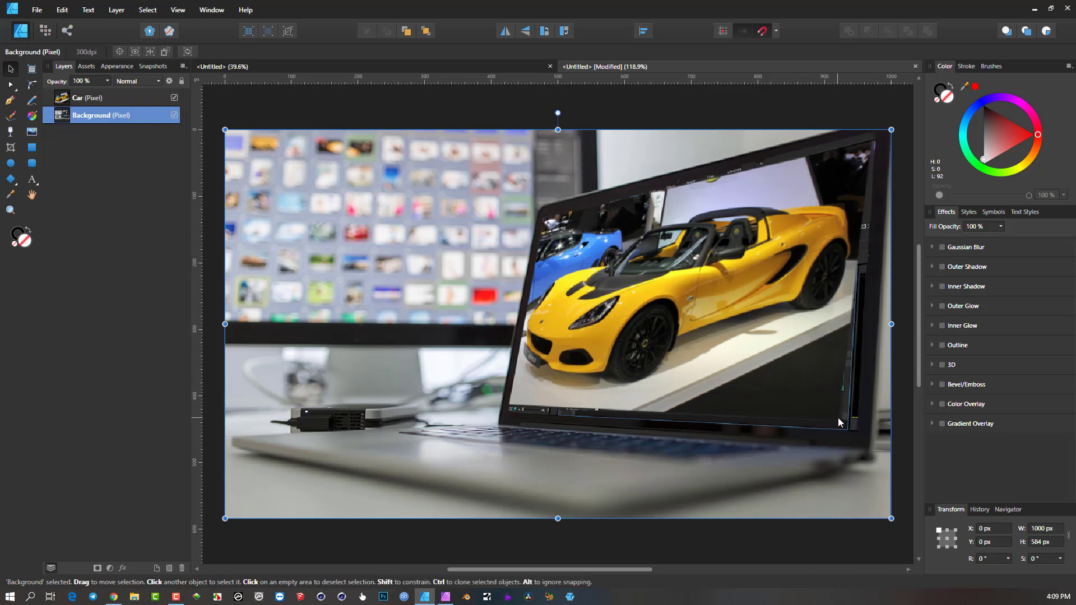
Transfer the document from Affinity Designer to Affinity Photo once more.
click(37, 10)
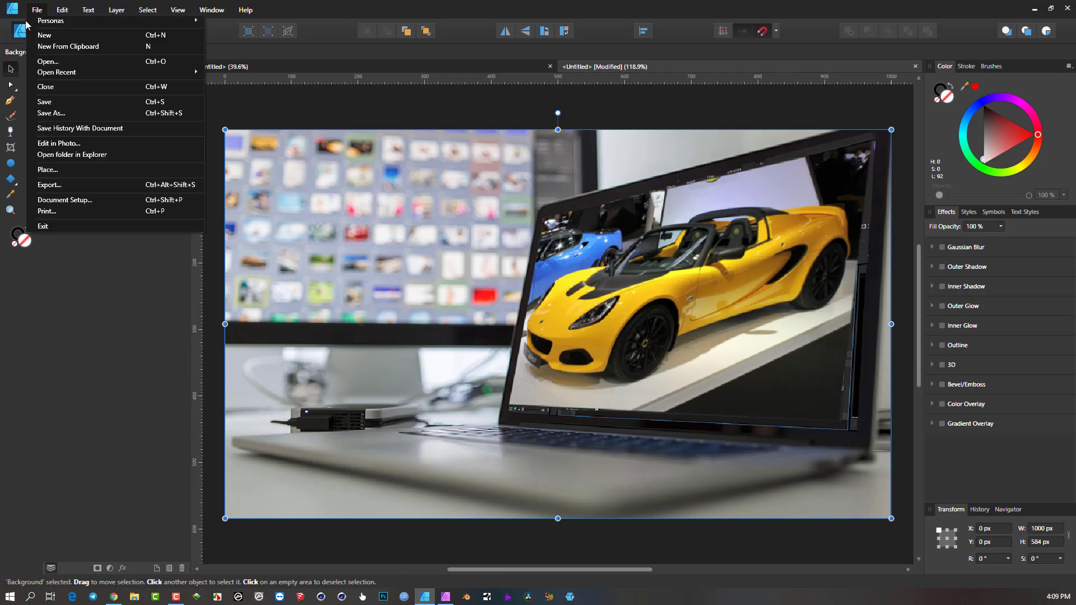
click(71, 143)
click(445, 597)
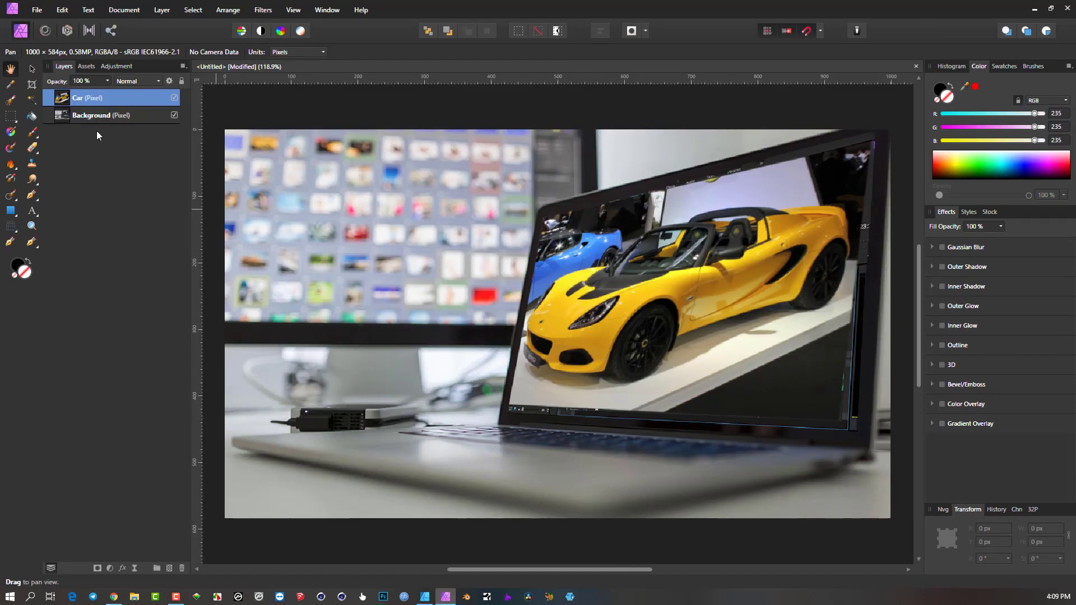
Try adjusting the already distorted Car layer again with the Perspective Tool, and cancel the adjustment.
click(12, 226)
click(565, 568)
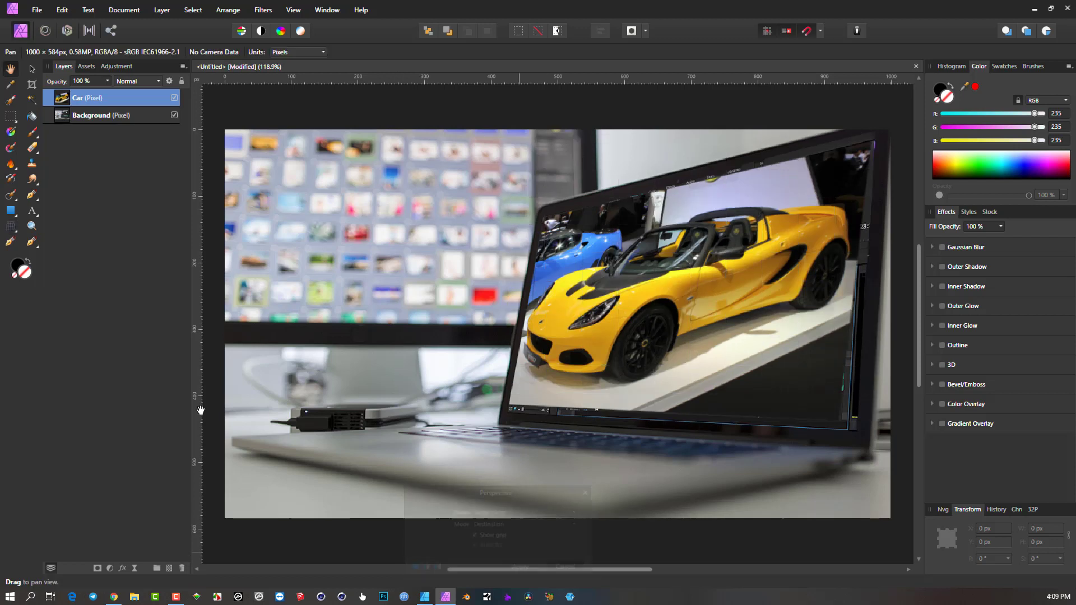
click(12, 227)
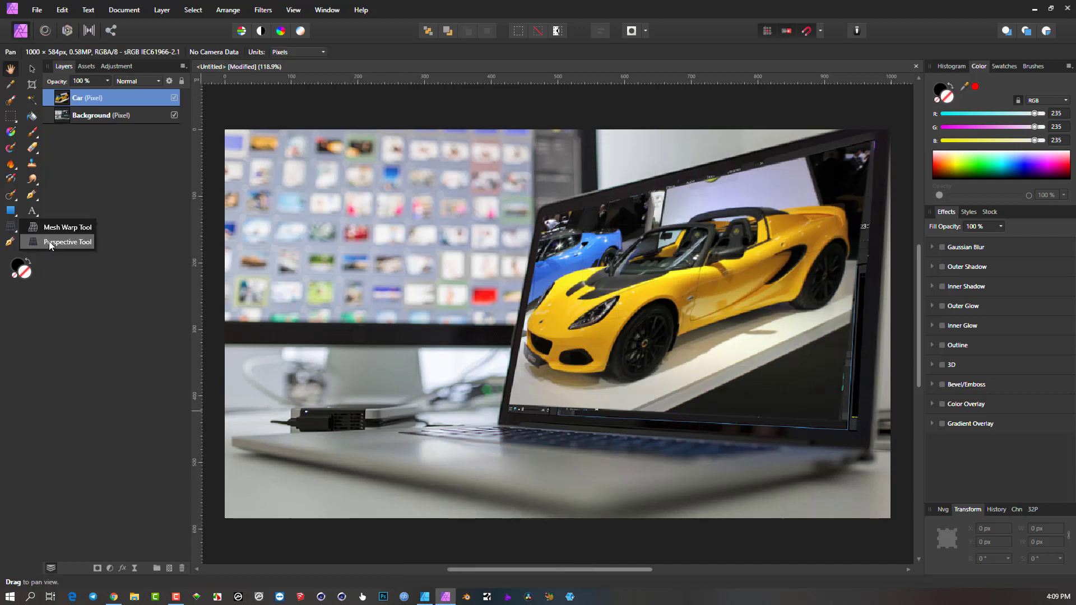
click(48, 241)
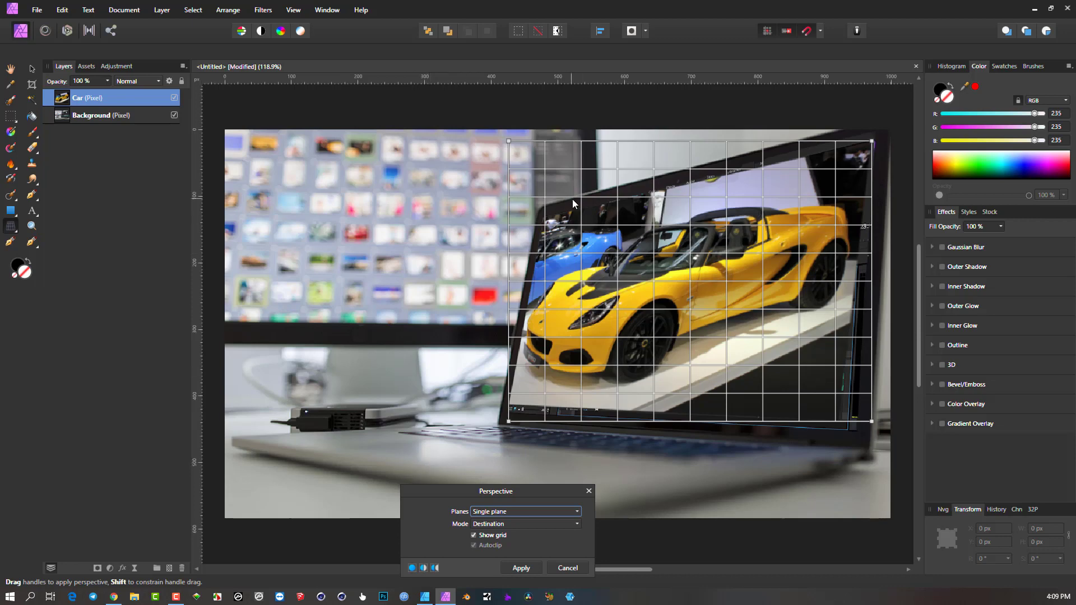
mouse_move(508, 141)
mouse_down()
mouse_move(515, 155)
mouse_move(506, 145)
mouse_up()
click(563, 567)
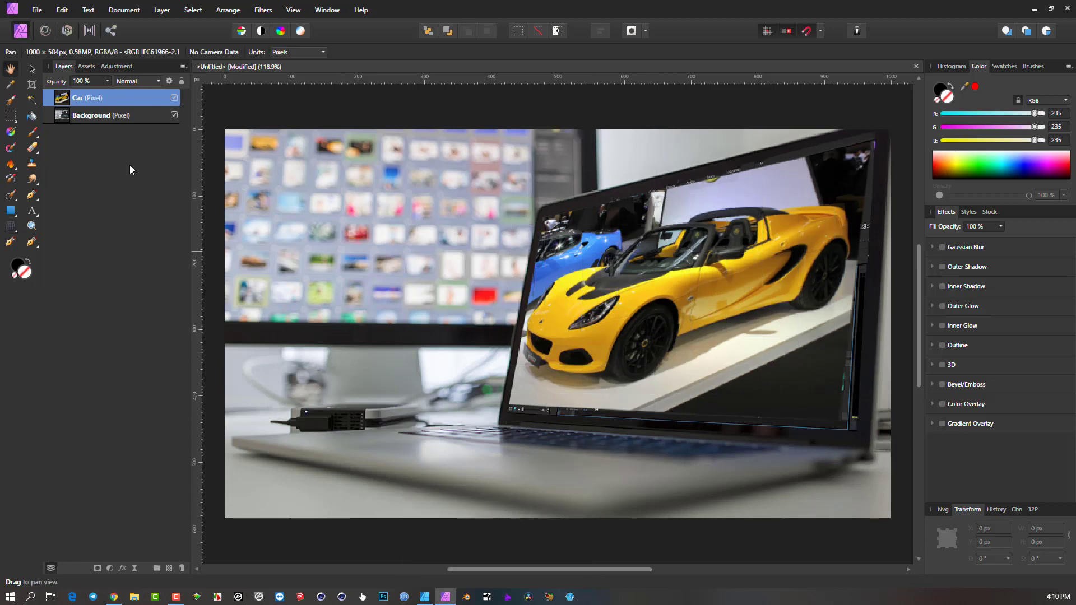
Send the document back to Affinity Designer and delete the distorted Car layer.
click(37, 10)
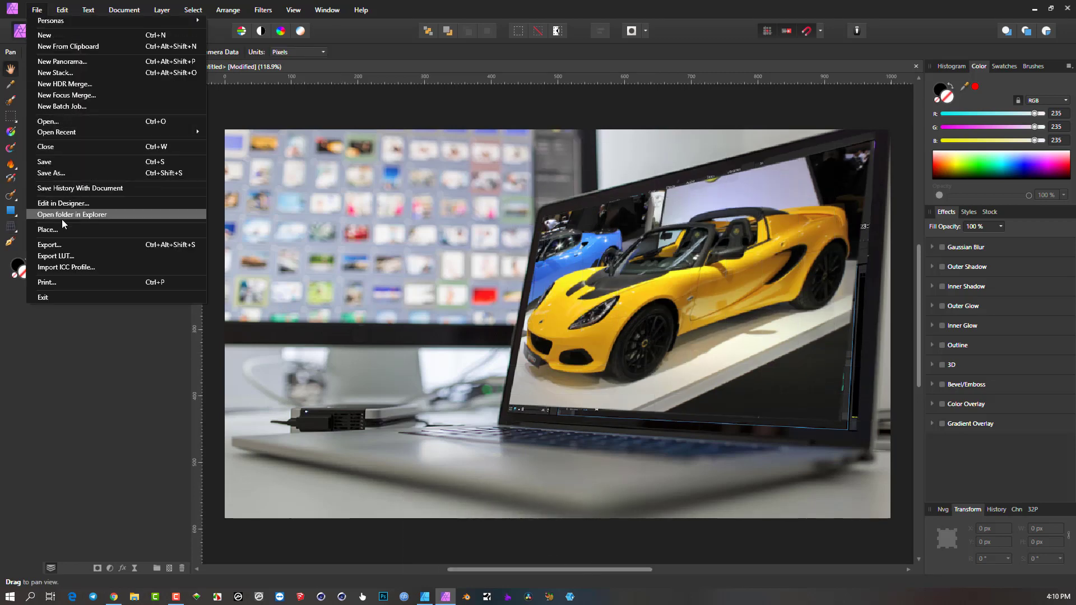
click(68, 202)
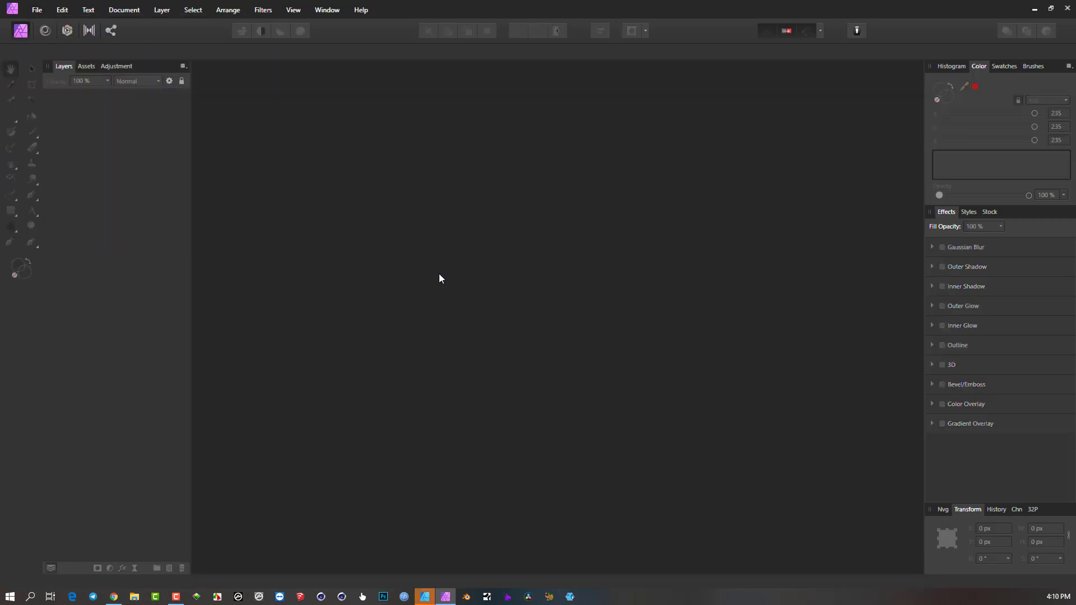
click(424, 597)
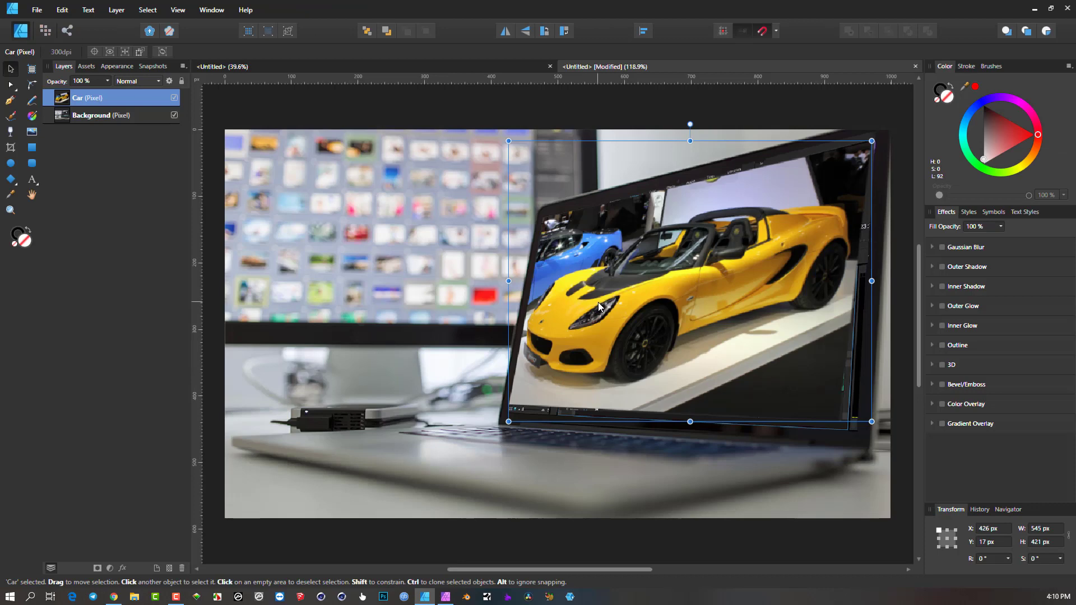
key(Delete)
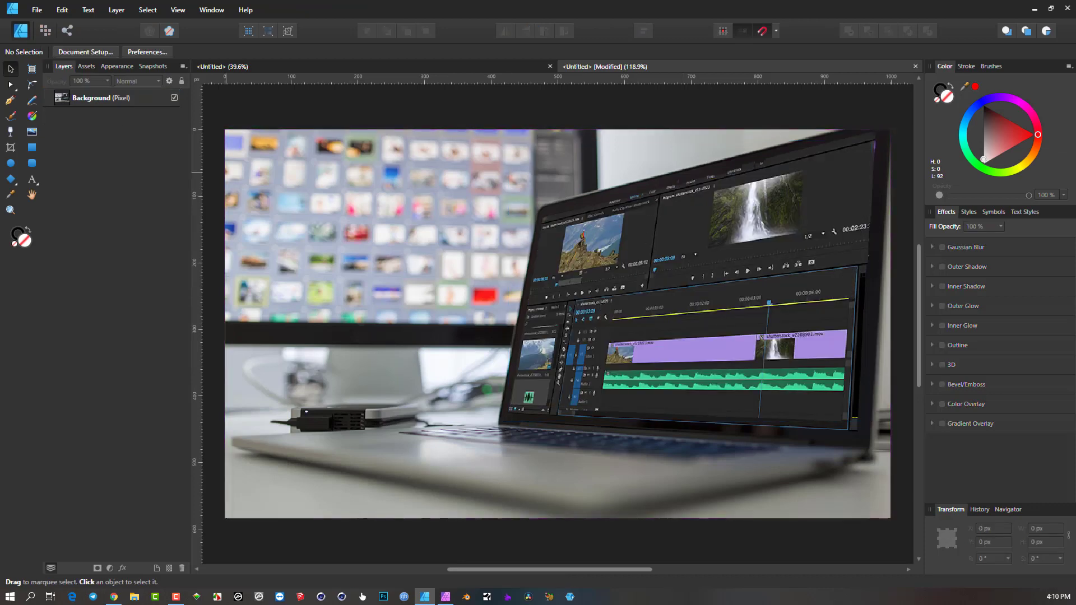
Place the Car picture from Saved Pictures over the laptop screen at about 603 × 402 px.
click(37, 10)
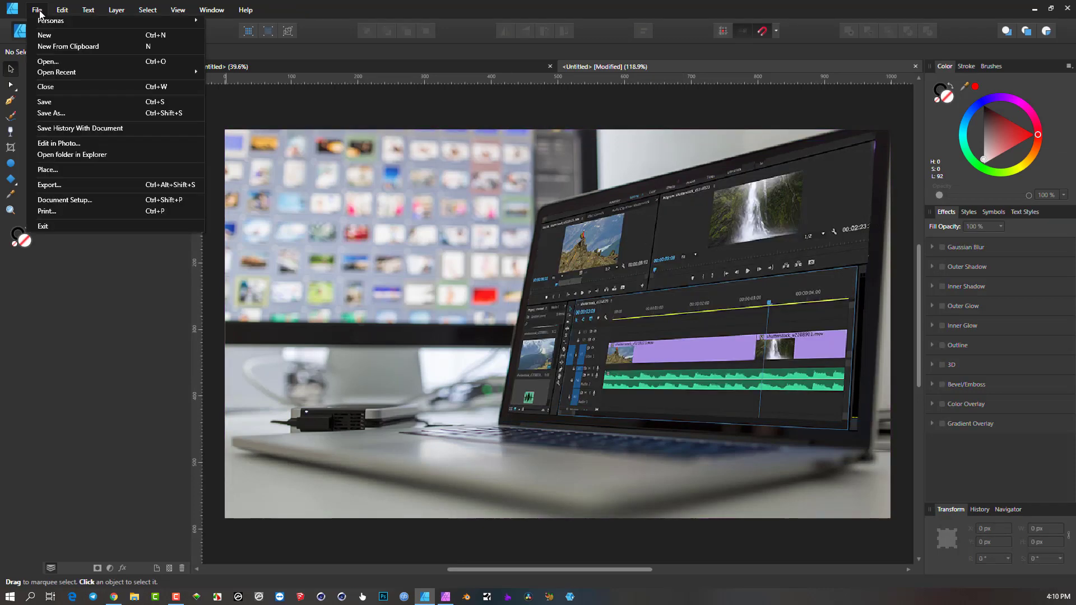
click(85, 170)
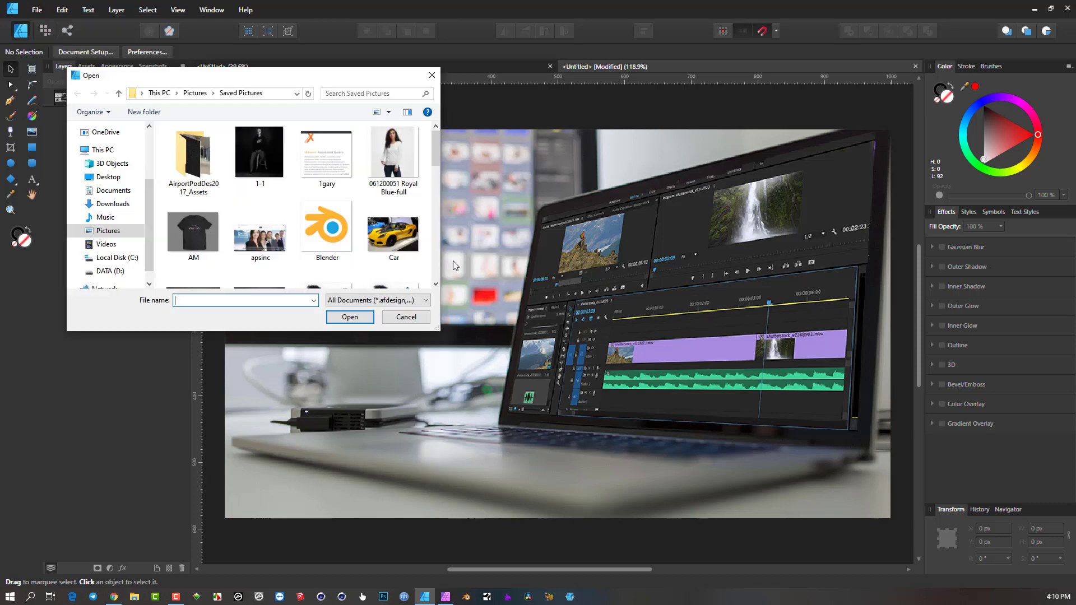
click(408, 243)
click(349, 316)
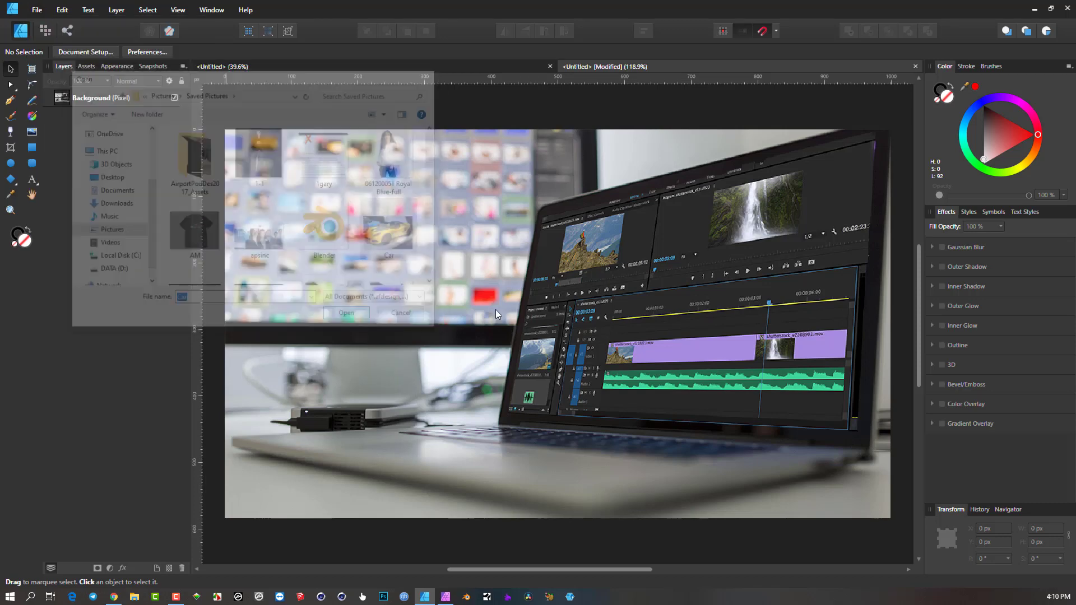
drag(761, 397, 848, 470)
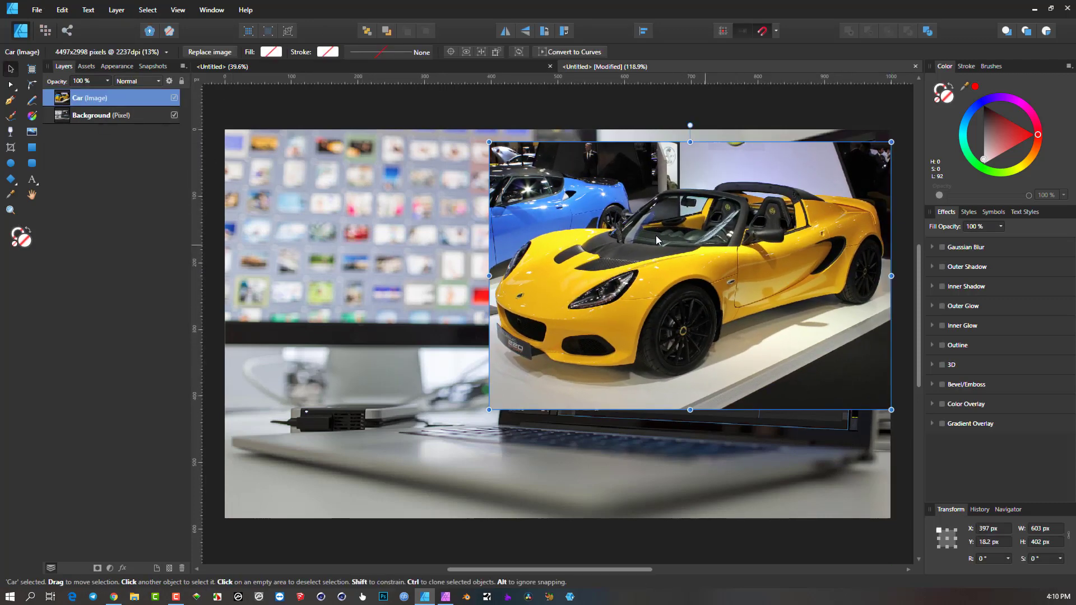
Transfer the document with the undistorted Car image to Affinity Photo.
click(35, 10)
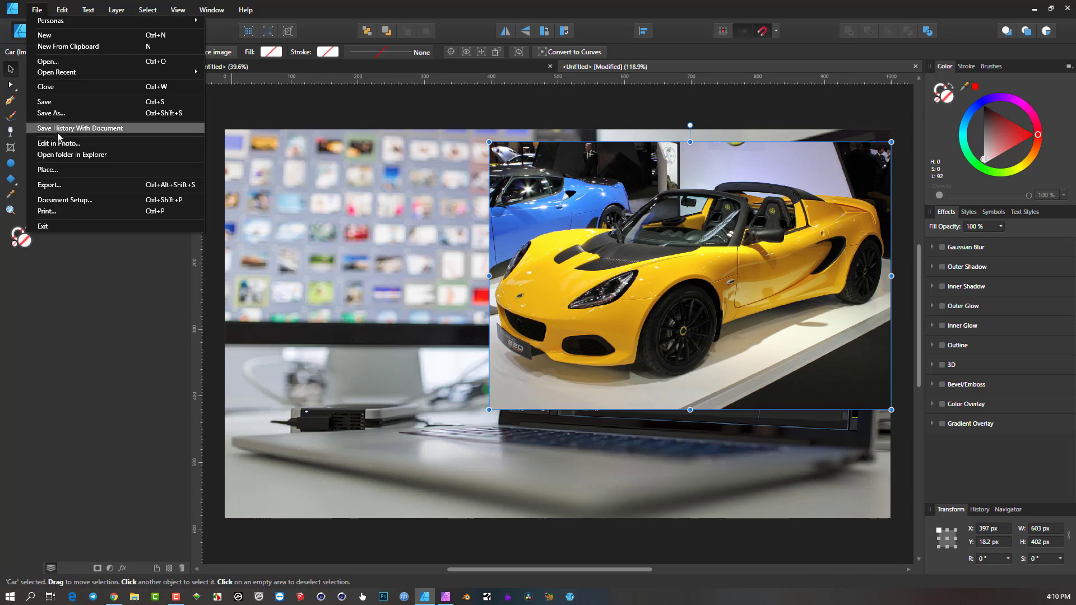
key(Escape)
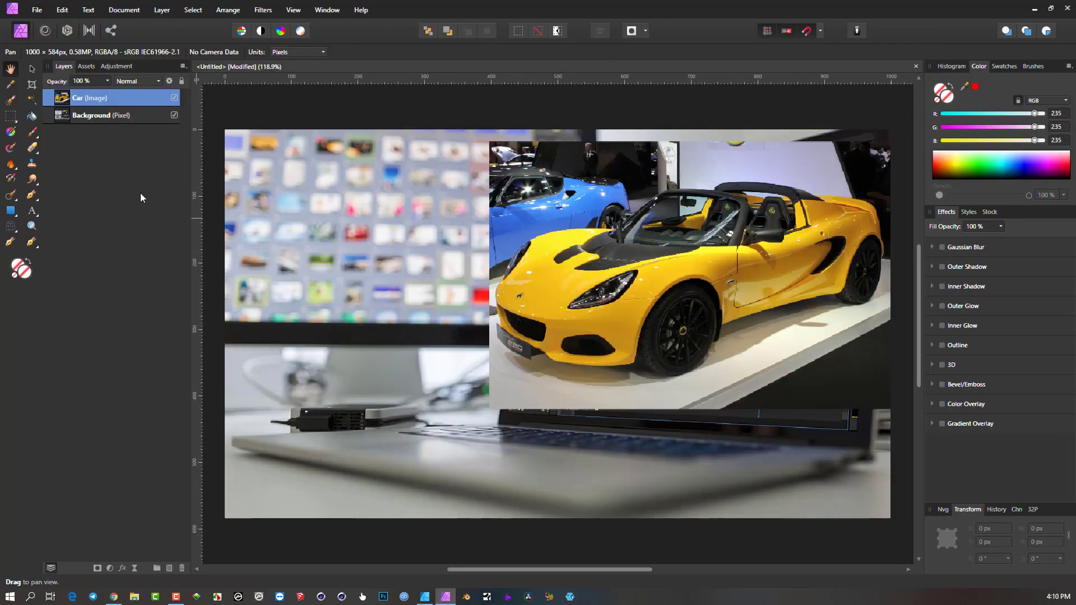
click(13, 231)
Try a live Motion Blur filter with a 13.7 px radius on the Car image, and delete the filter.
click(135, 569)
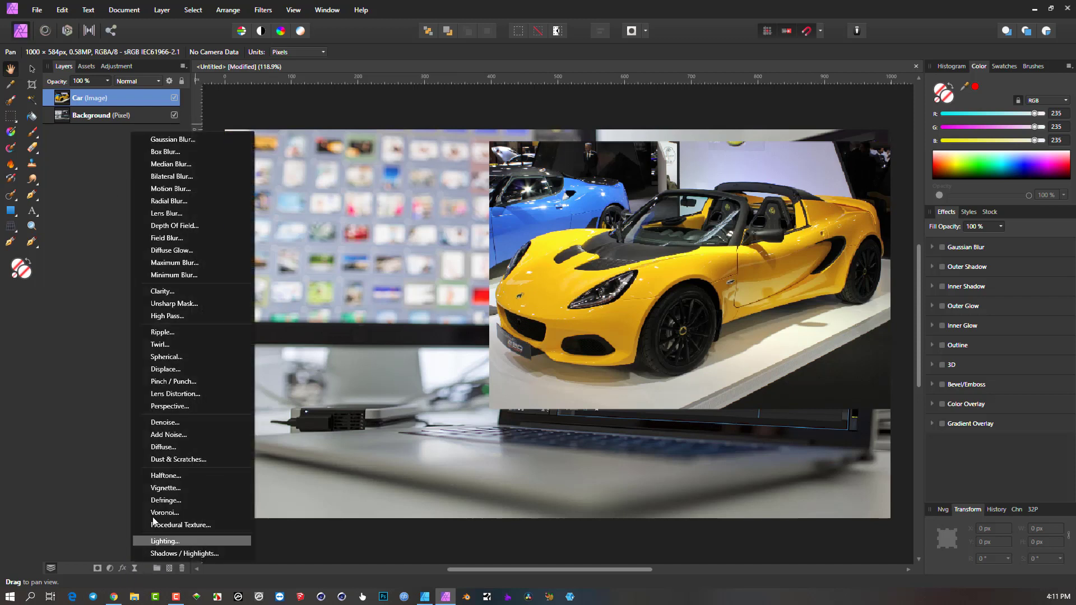
click(189, 188)
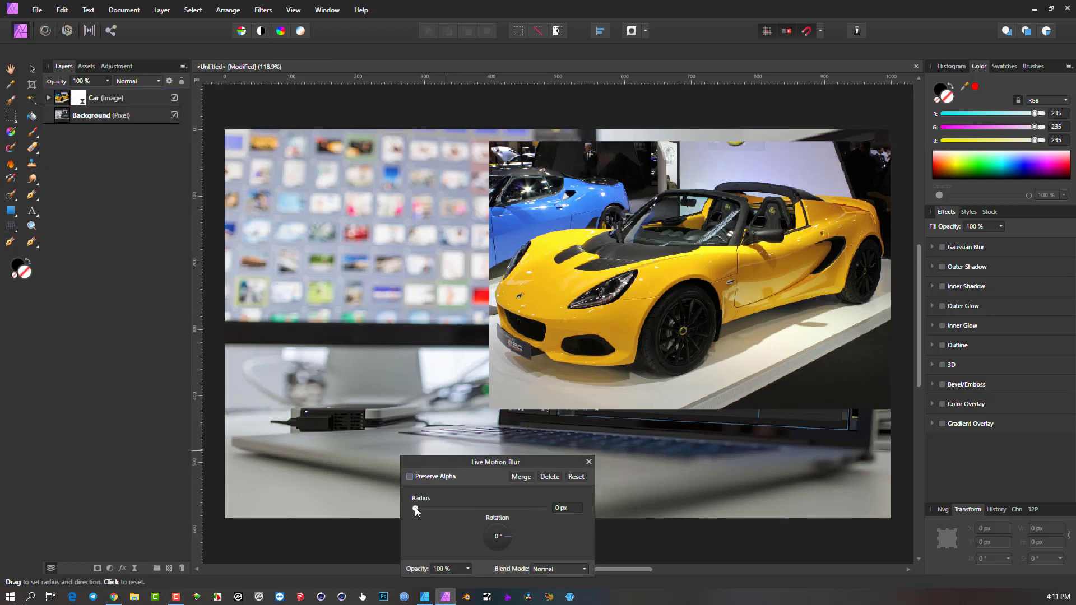
drag(415, 507, 476, 508)
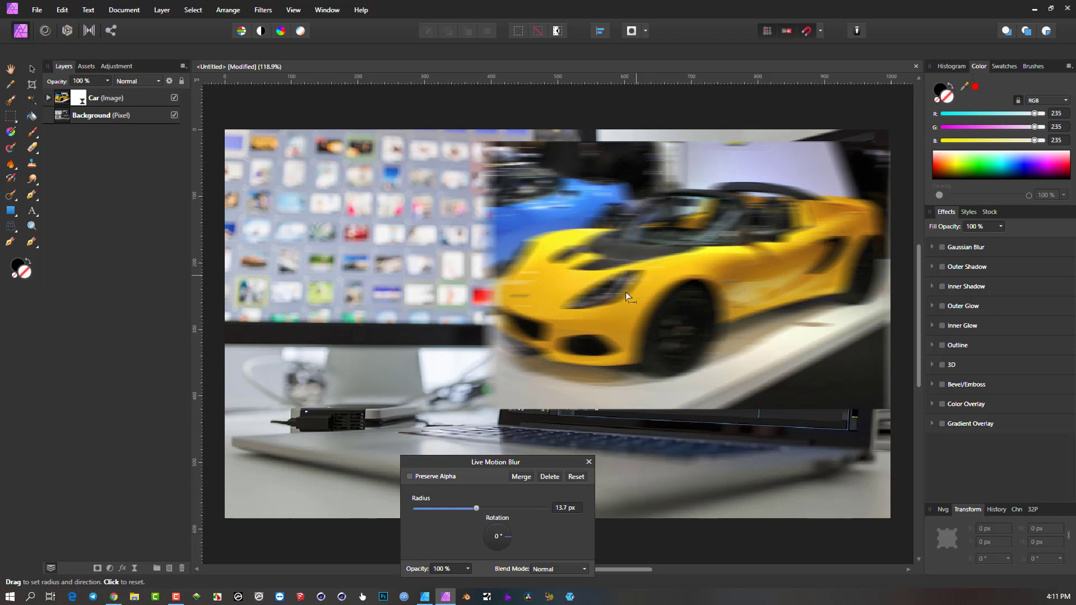
click(589, 462)
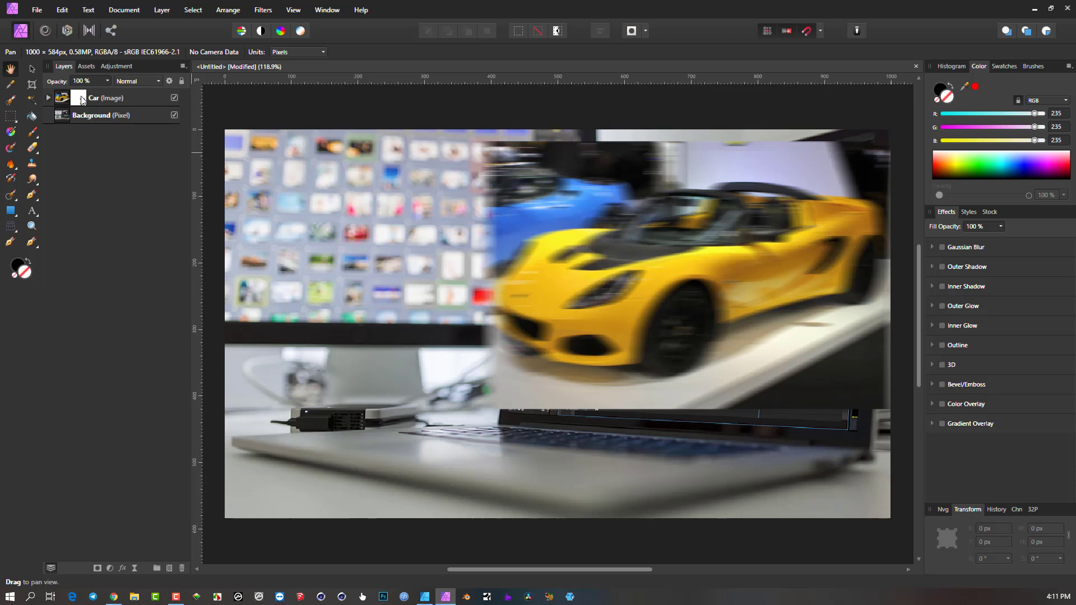
click(82, 99)
click(184, 566)
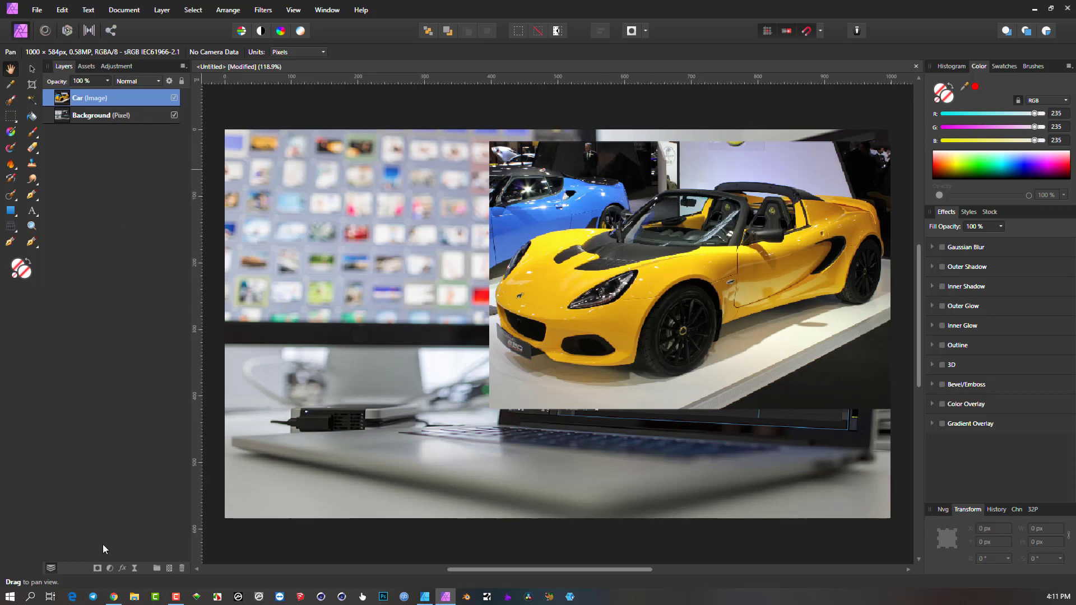
Add a live Perspective filter to the Car image and close its settings without distorting the image.
click(134, 569)
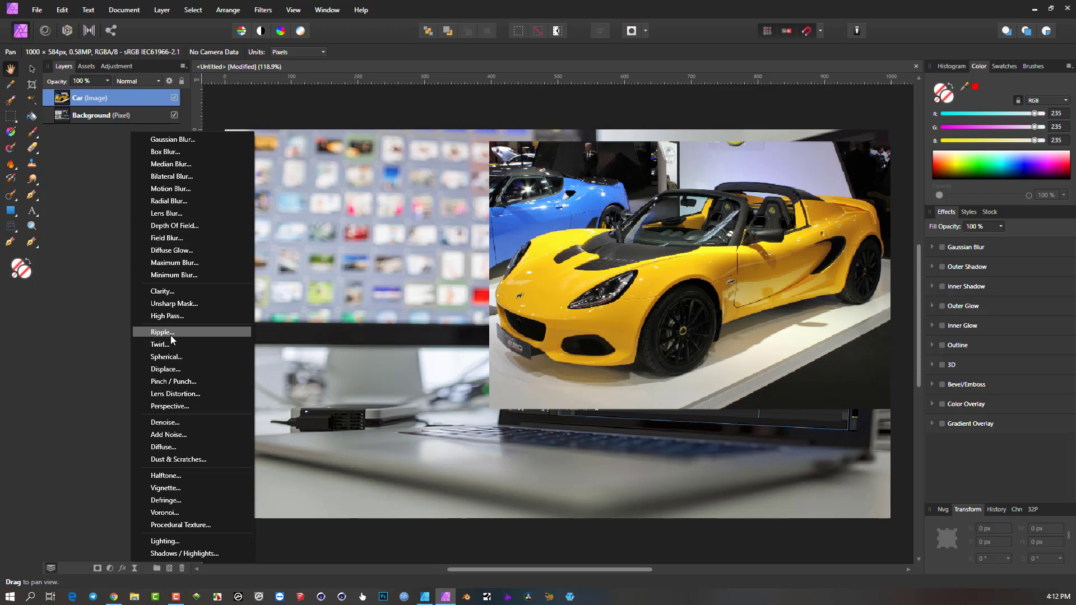
click(187, 406)
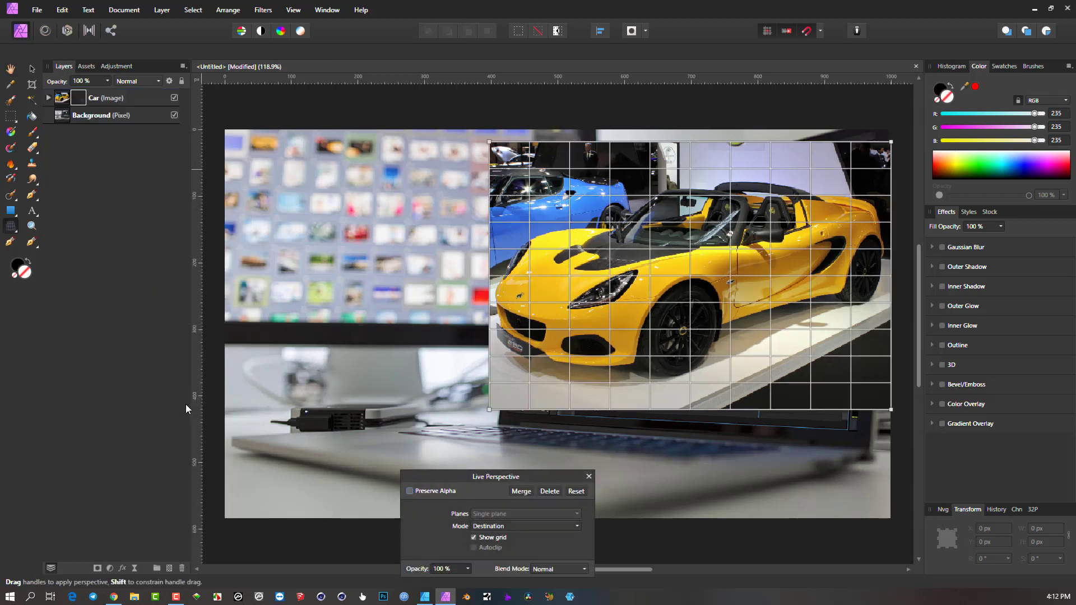
drag(456, 473, 424, 383)
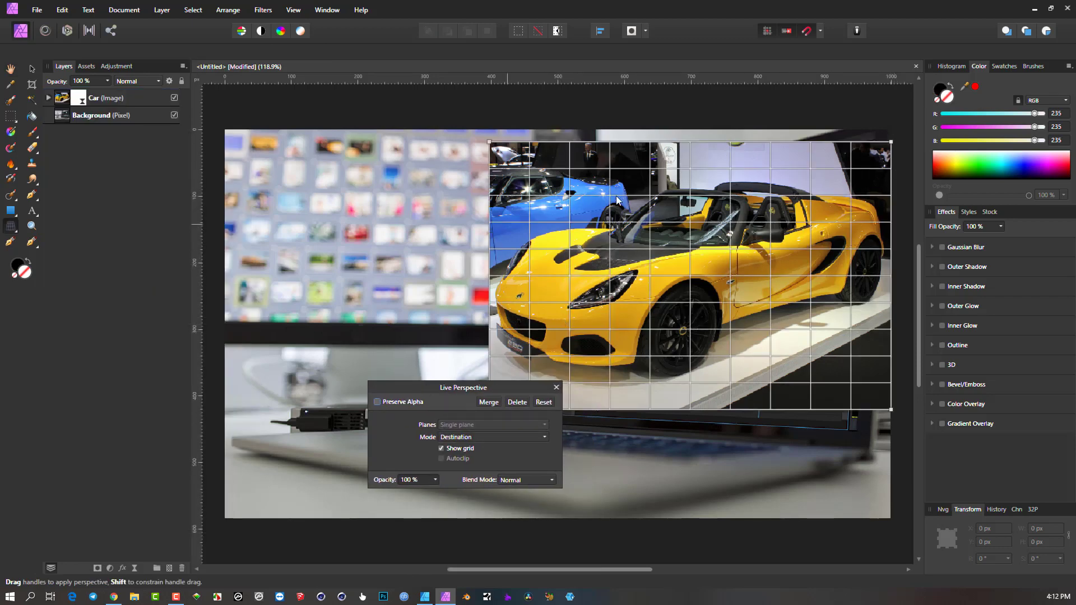
click(556, 387)
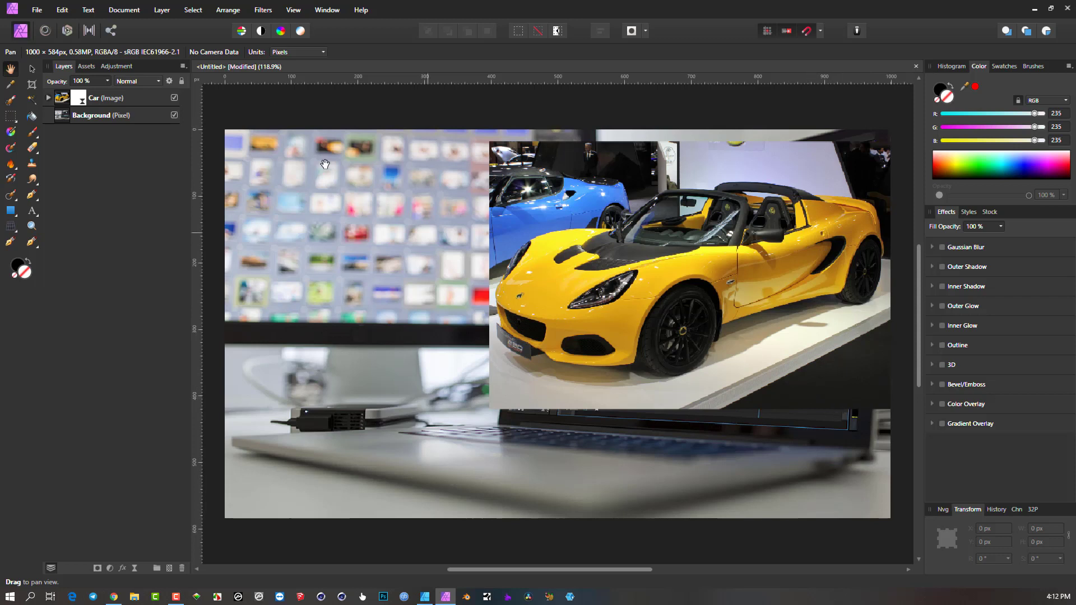
Send the document with the live Perspective filter back to Affinity Designer.
click(78, 99)
click(49, 11)
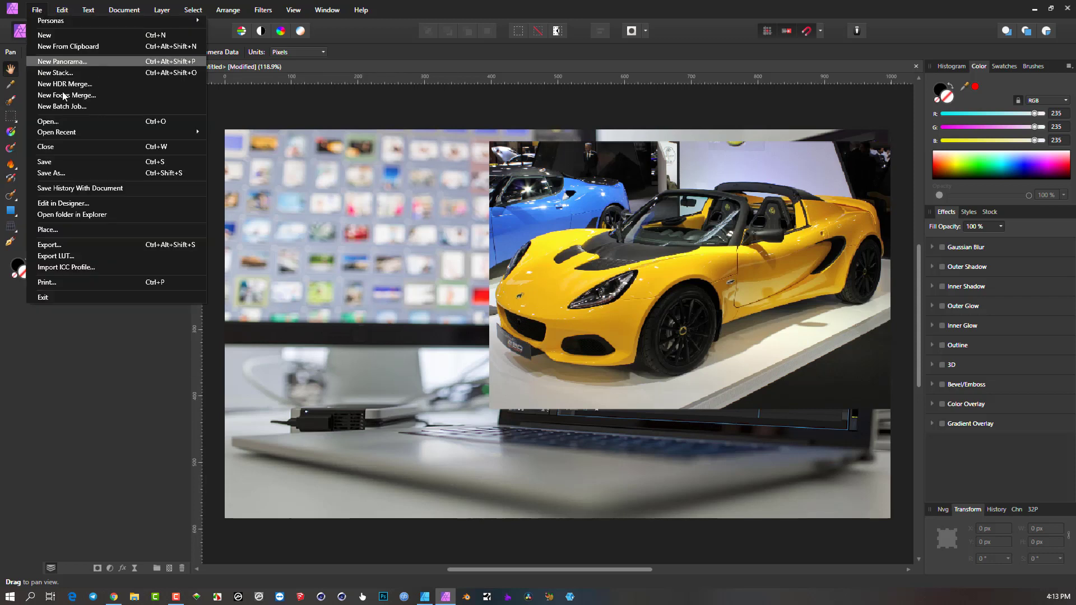
click(98, 204)
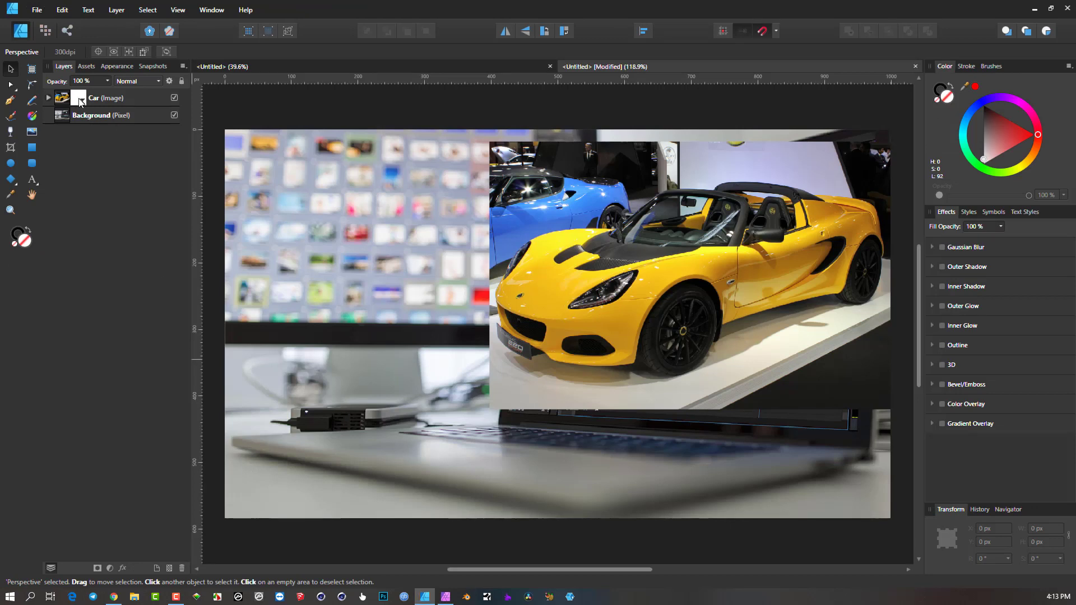
Edit the Car layer's live Perspective filter, fitting the four grid corners to the corners of the laptop screen.
drag(82, 102, 82, 102)
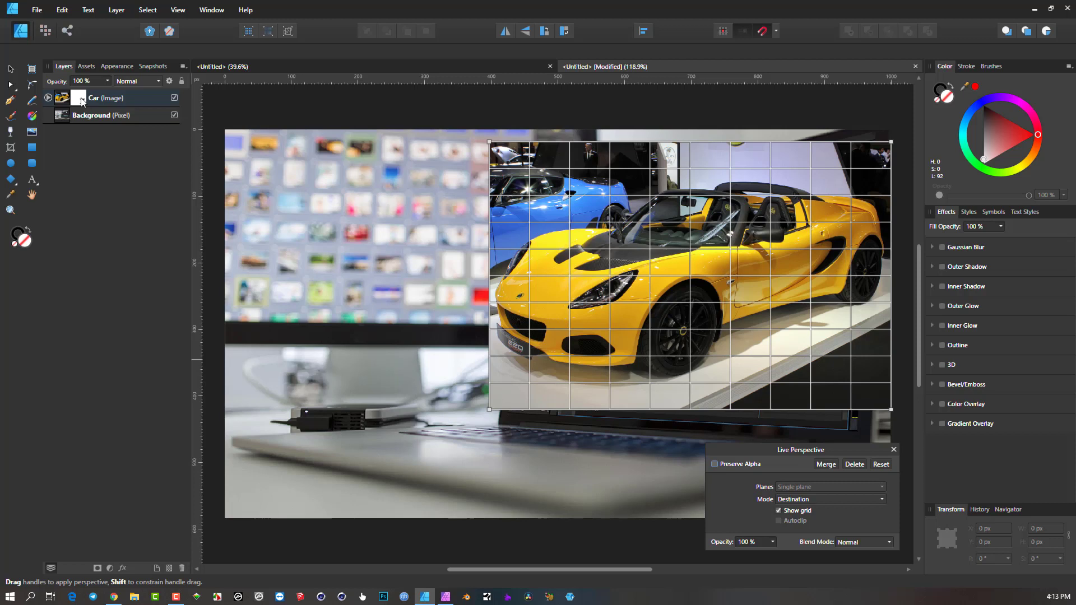
drag(490, 142, 543, 224)
mouse_move(490, 411)
mouse_down()
mouse_move(584, 396)
mouse_move(521, 405)
mouse_move(510, 418)
mouse_up()
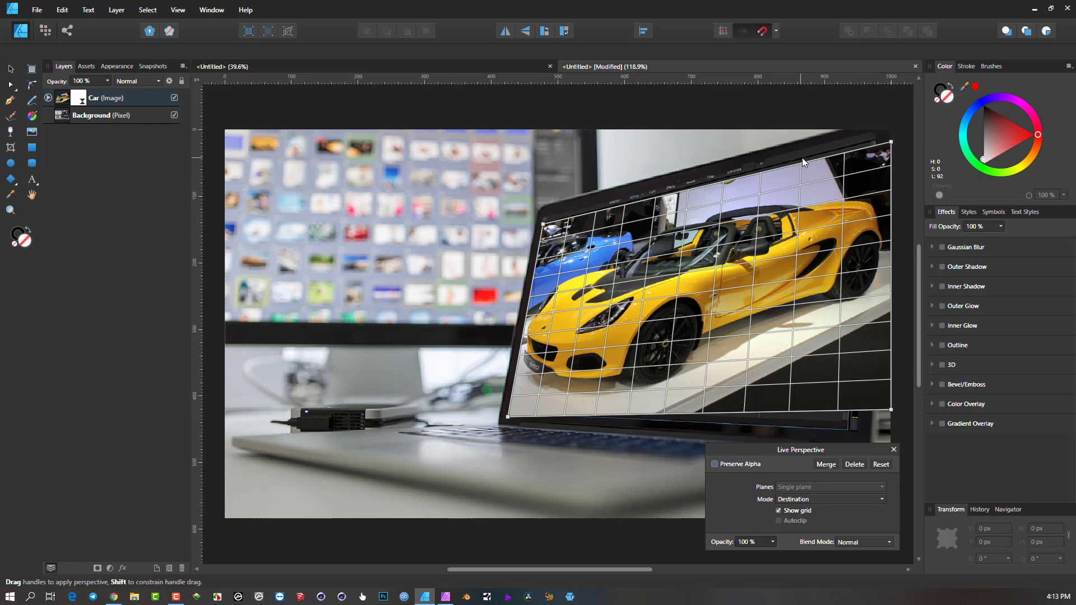
mouse_move(891, 142)
mouse_down()
mouse_move(877, 161)
mouse_move(797, 181)
mouse_move(872, 141)
mouse_up()
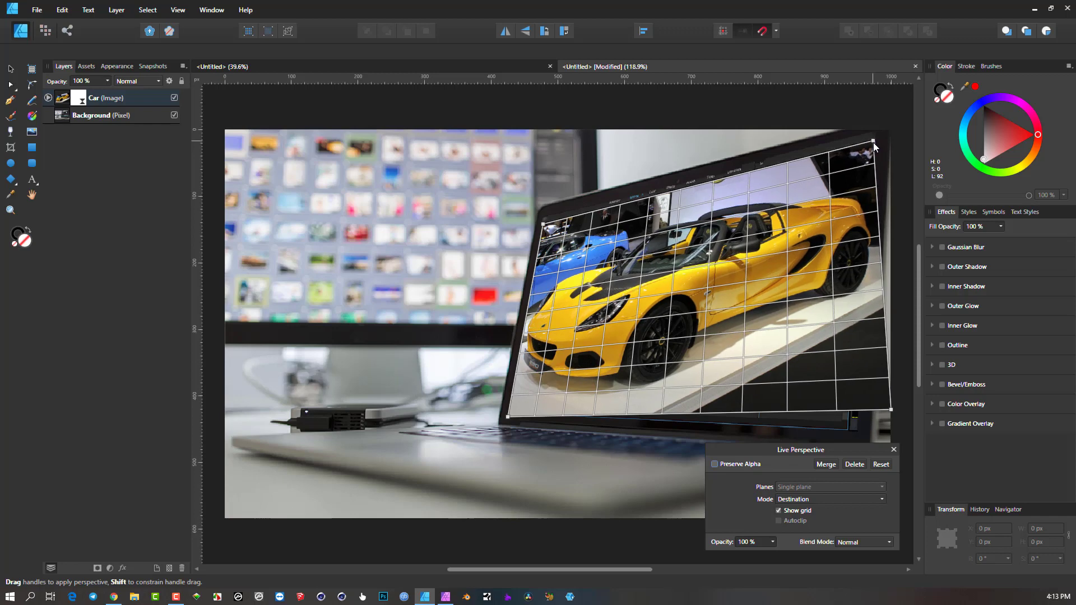
drag(891, 409, 849, 429)
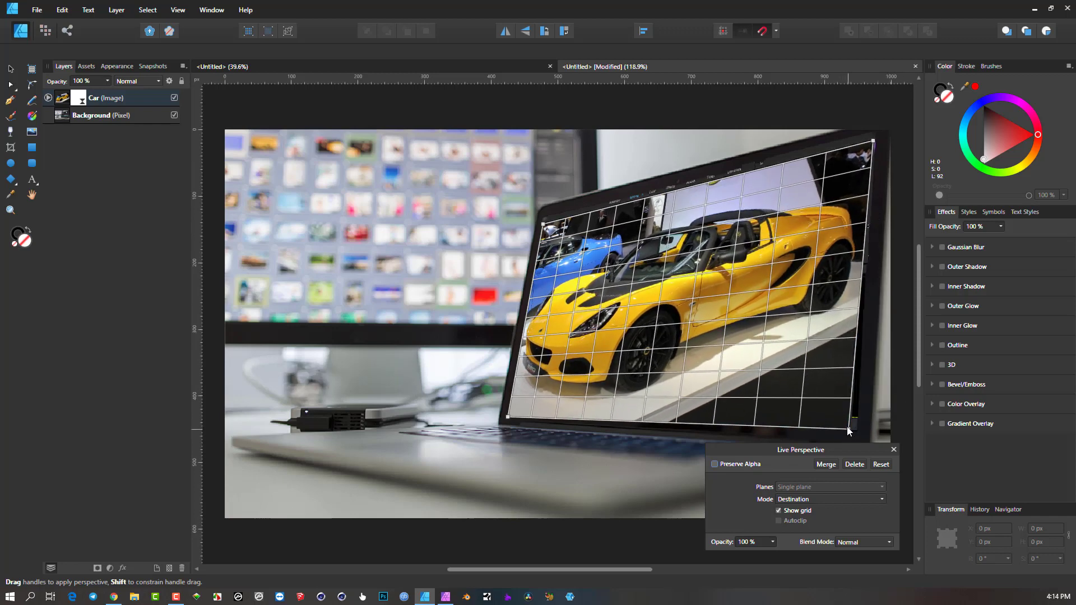
click(894, 449)
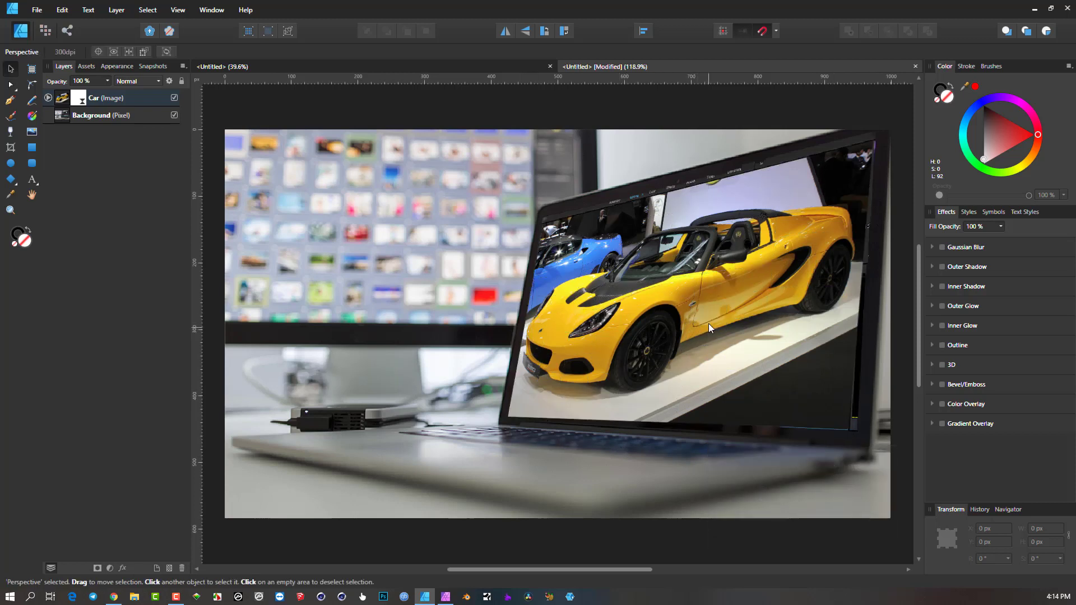
Examine the available adjustments and layer effects for the Car layer's Perspective filter without applying any.
drag(708, 324, 500, 330)
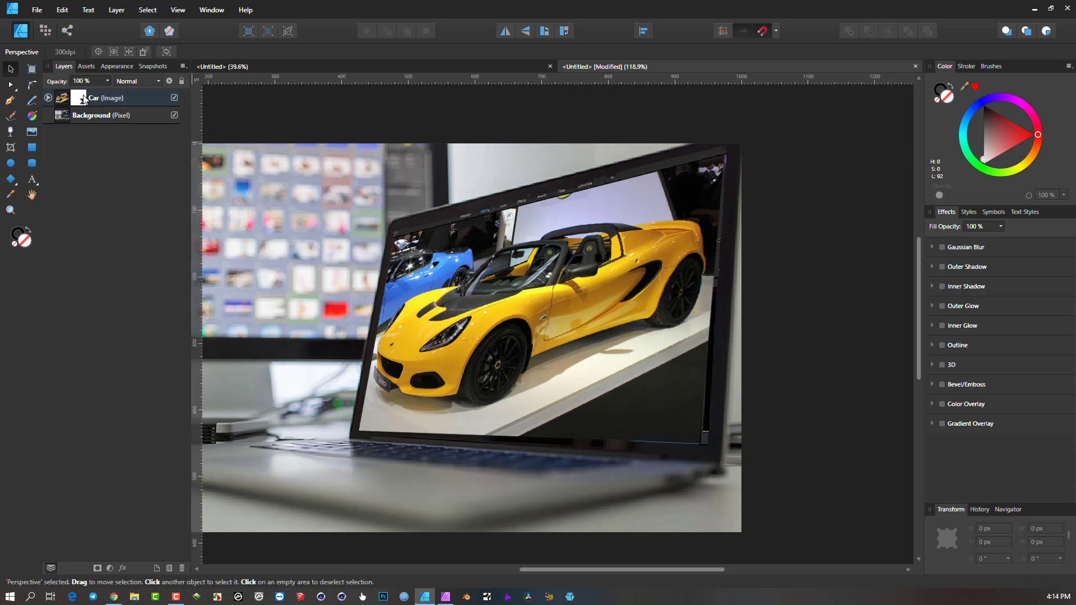
click(110, 569)
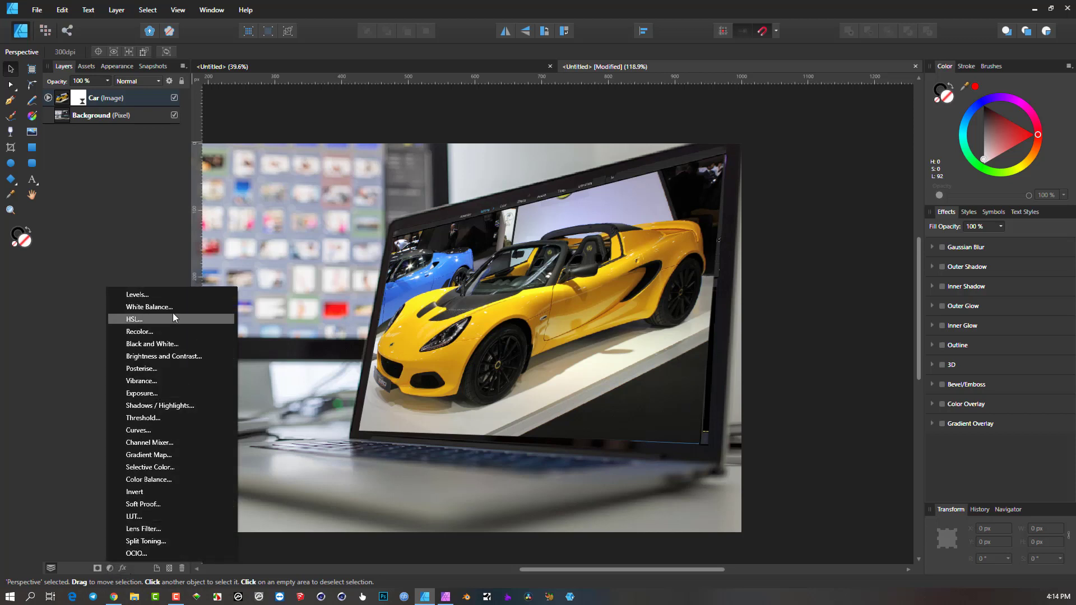
click(125, 568)
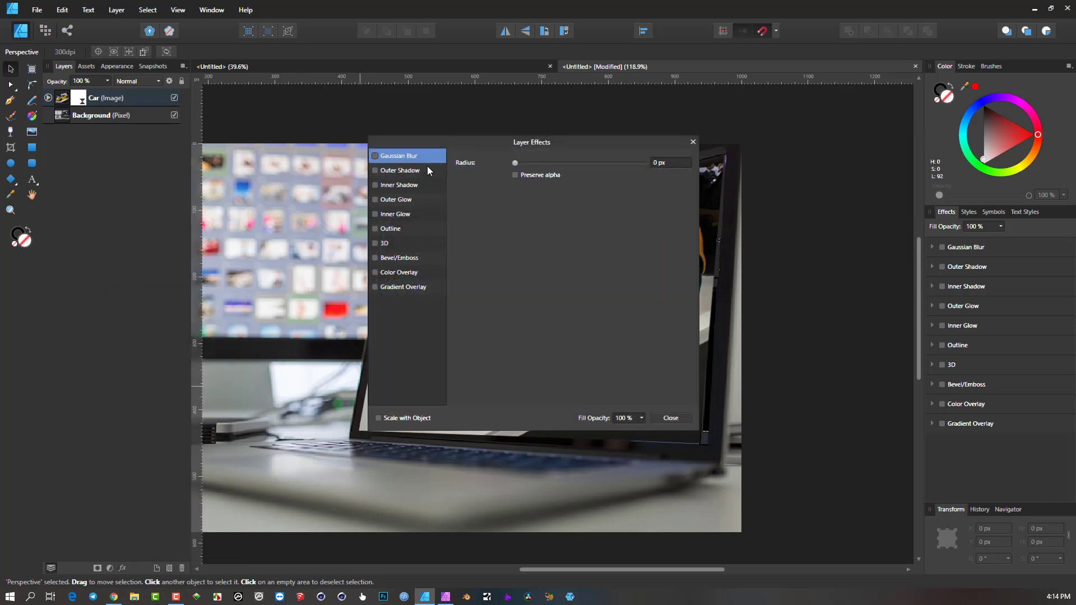
click(109, 569)
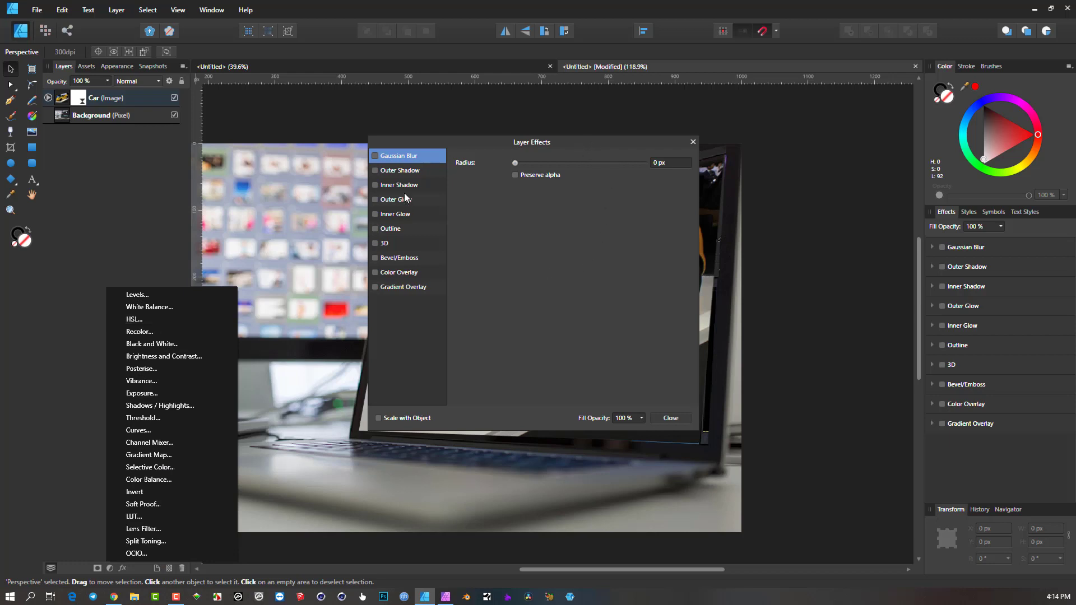
click(81, 495)
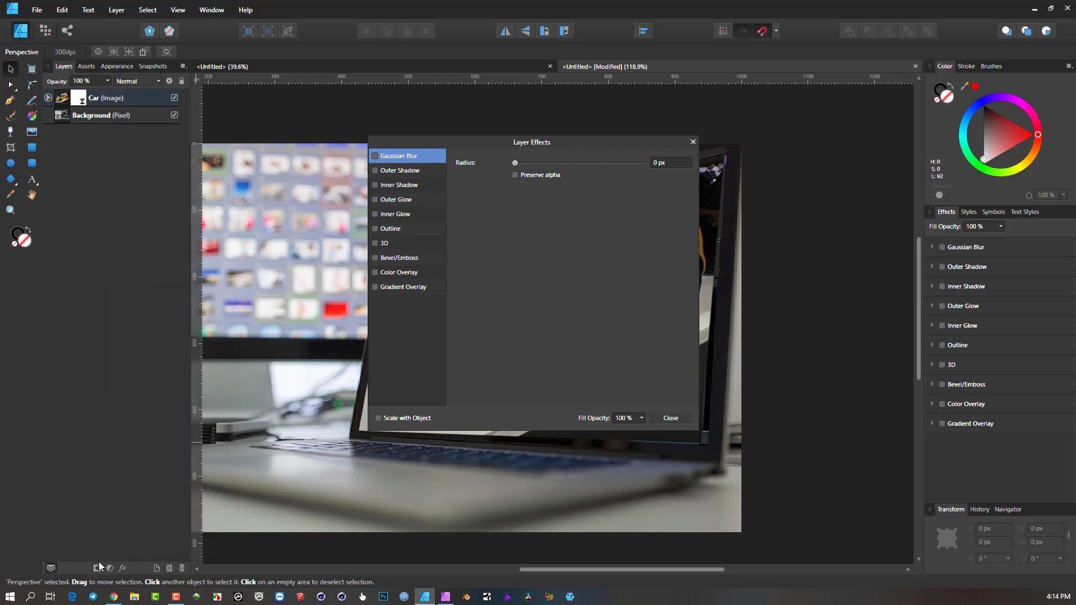
click(693, 142)
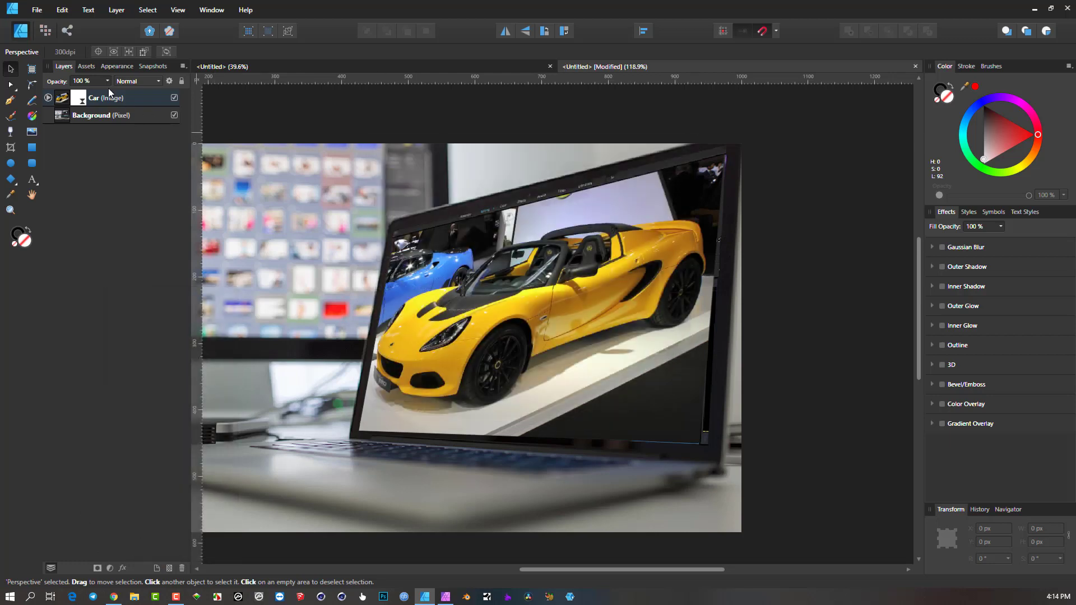
Switch the document to Affinity Photo and add a live Motion Blur filter above the Car layer, leaving its settings unchanged.
click(36, 11)
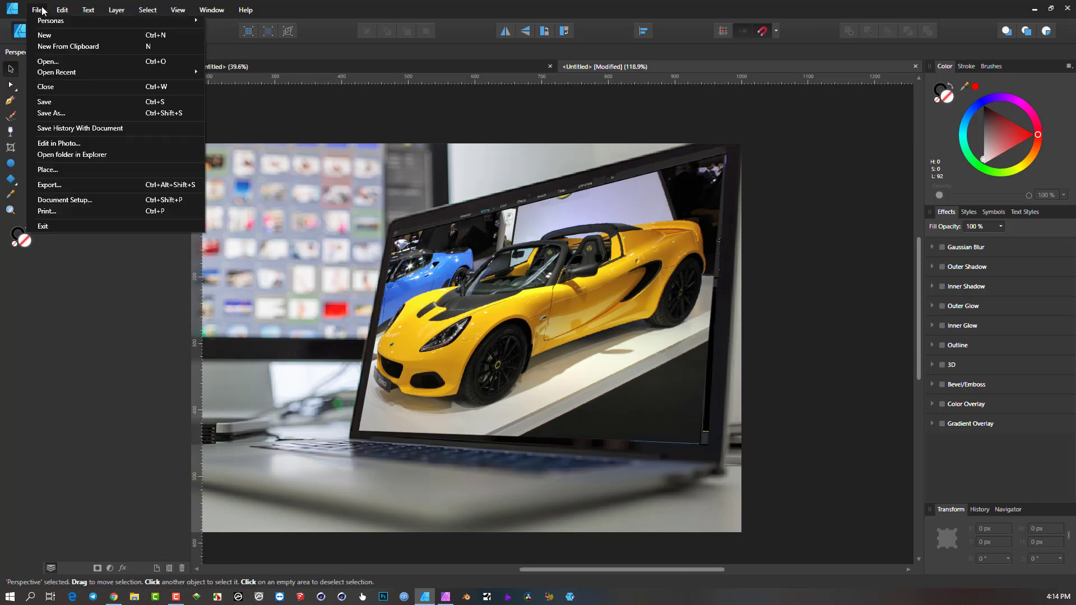
click(78, 148)
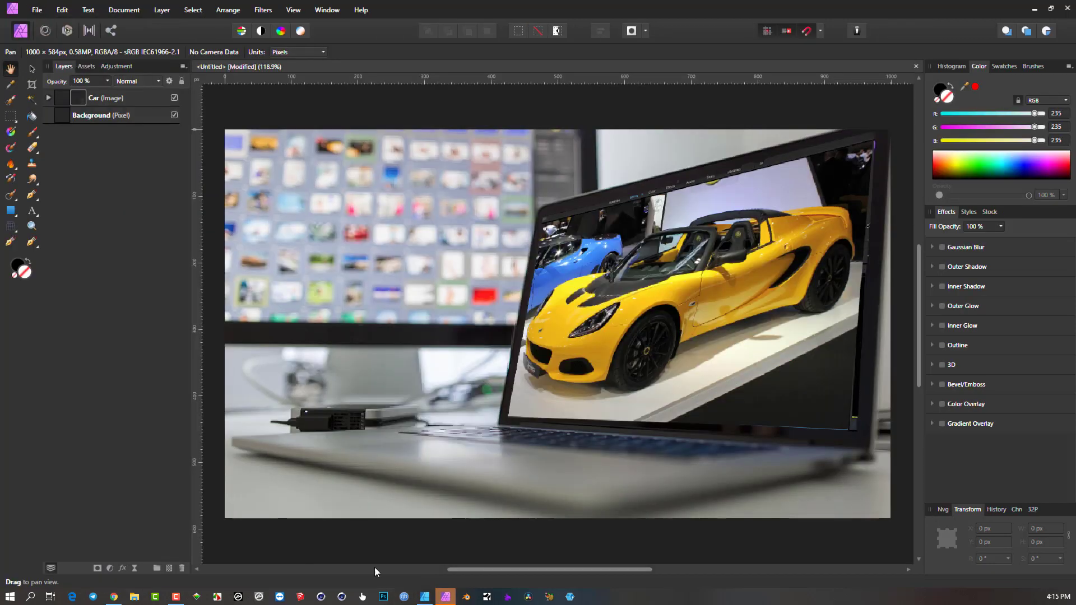
click(134, 568)
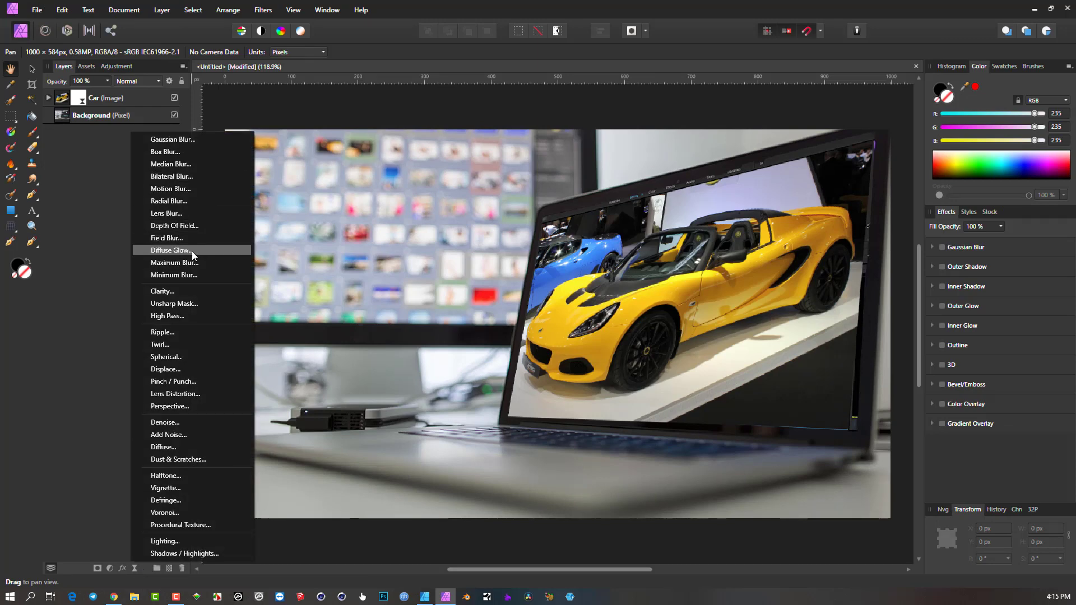
click(184, 189)
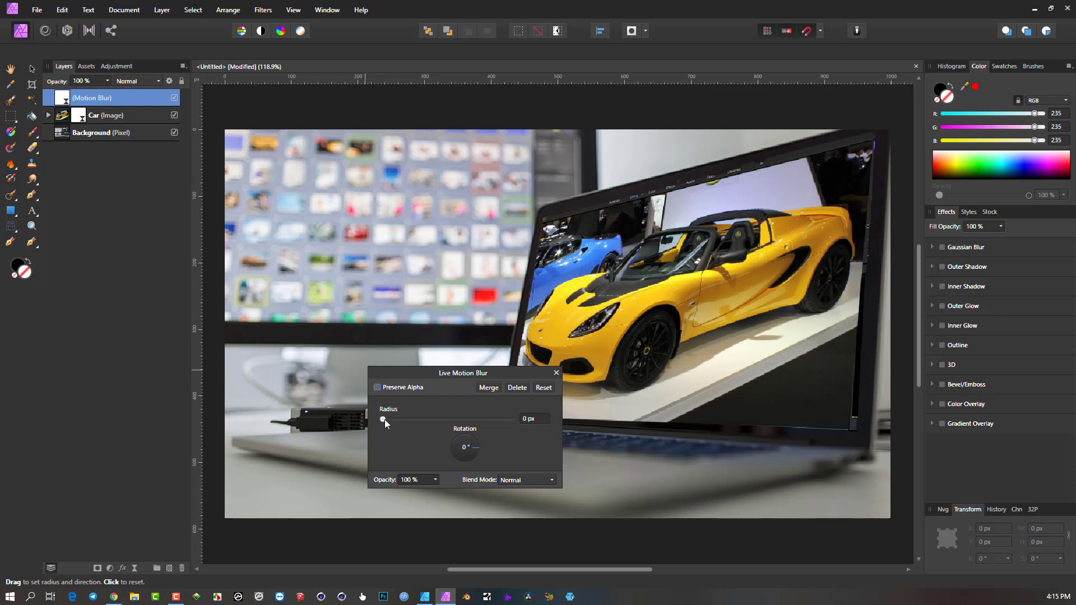
click(556, 372)
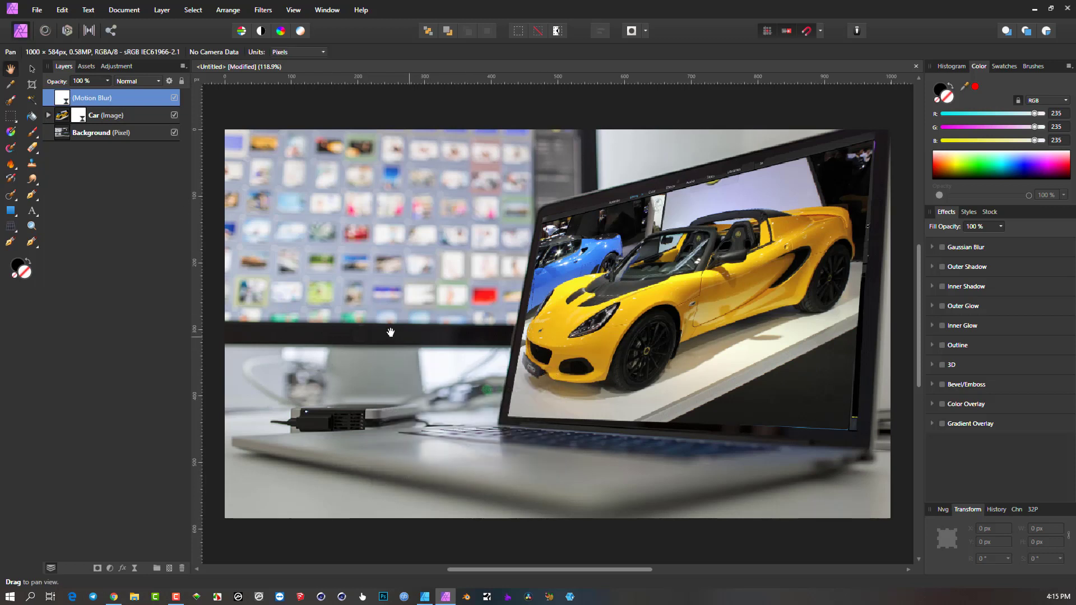
Send the document back to Affinity Designer and set the live Motion Blur filter's radius to 3.8 px.
click(37, 10)
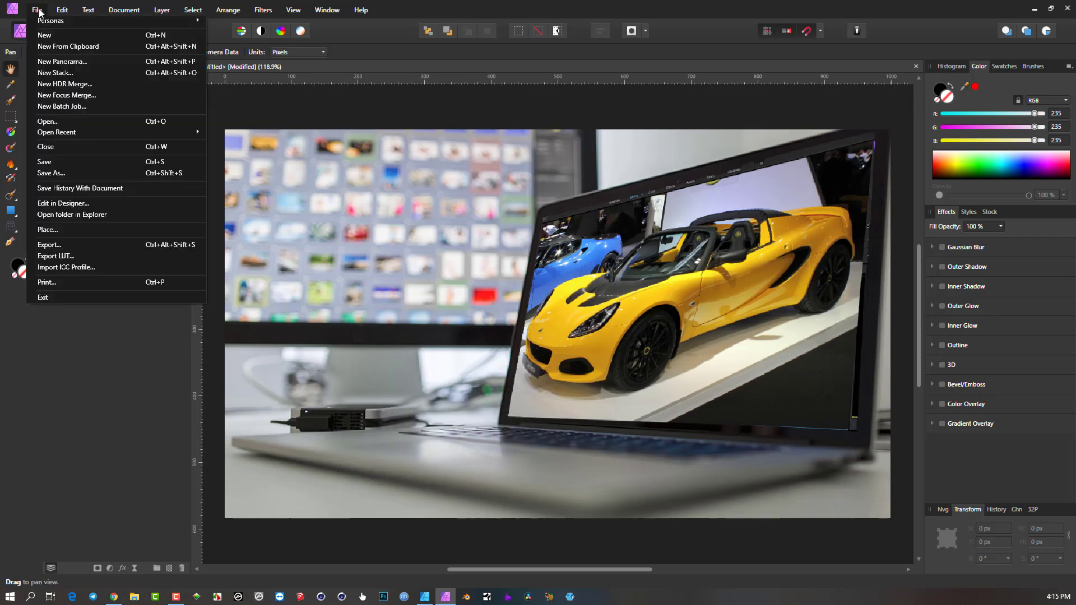
click(87, 203)
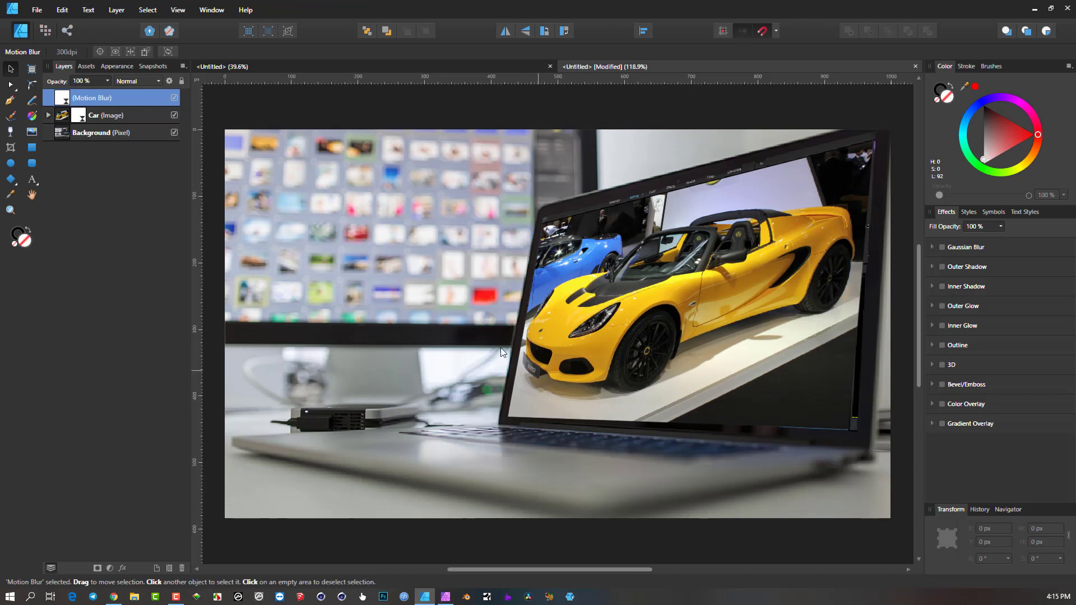
double_click(59, 100)
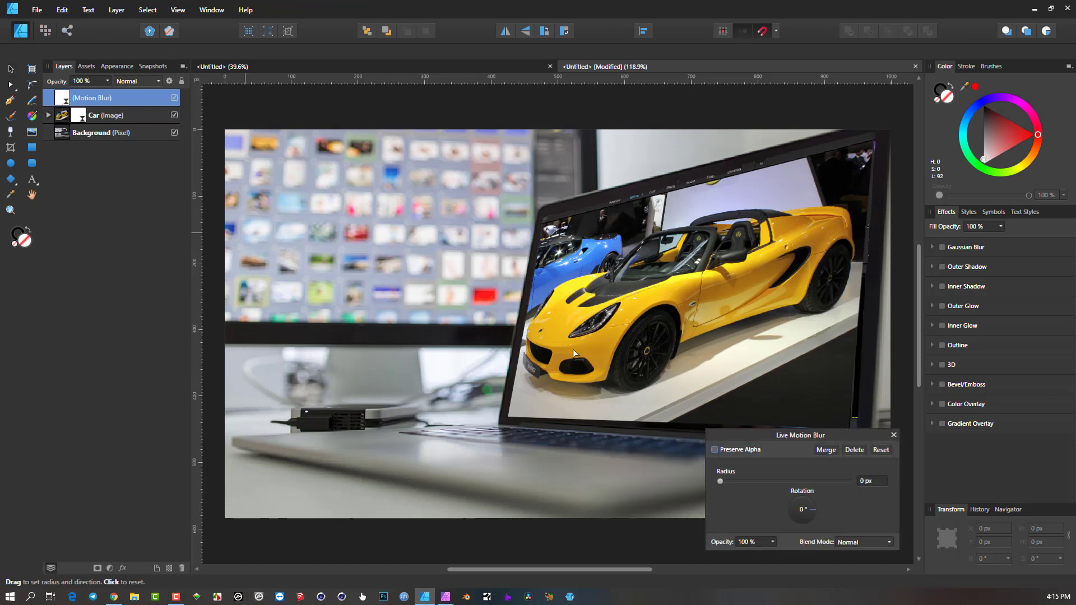
drag(725, 482, 758, 482)
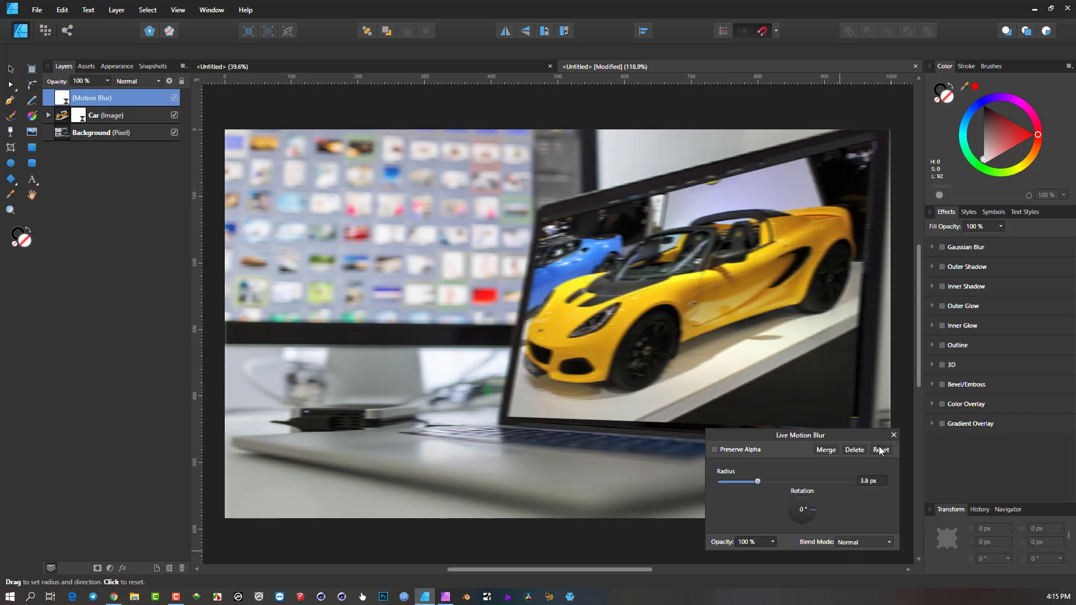
click(894, 435)
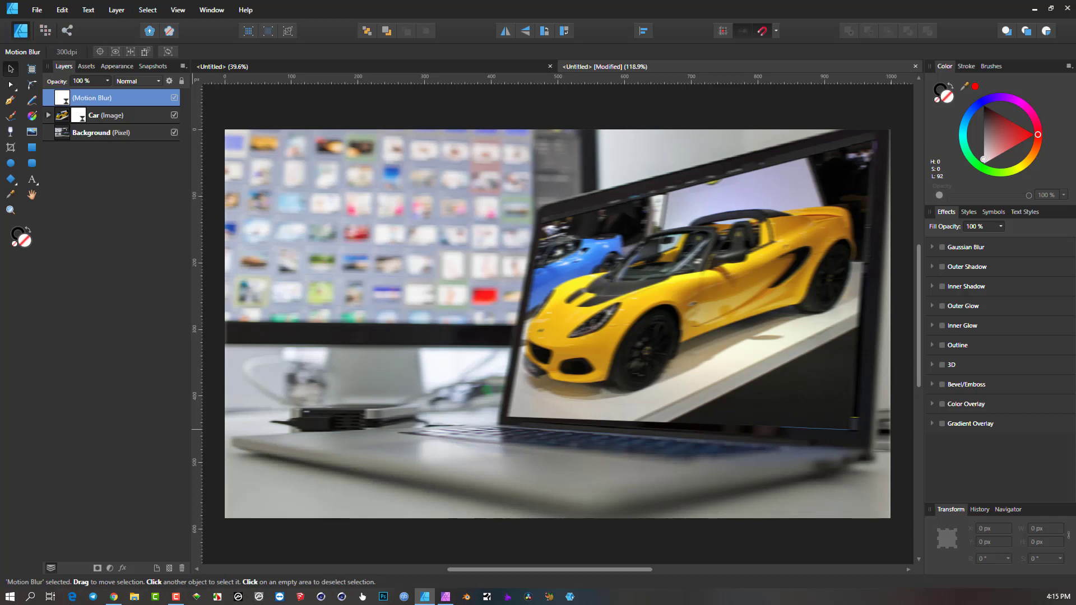
Hide the Motion Blur filter layer and delete it.
click(174, 98)
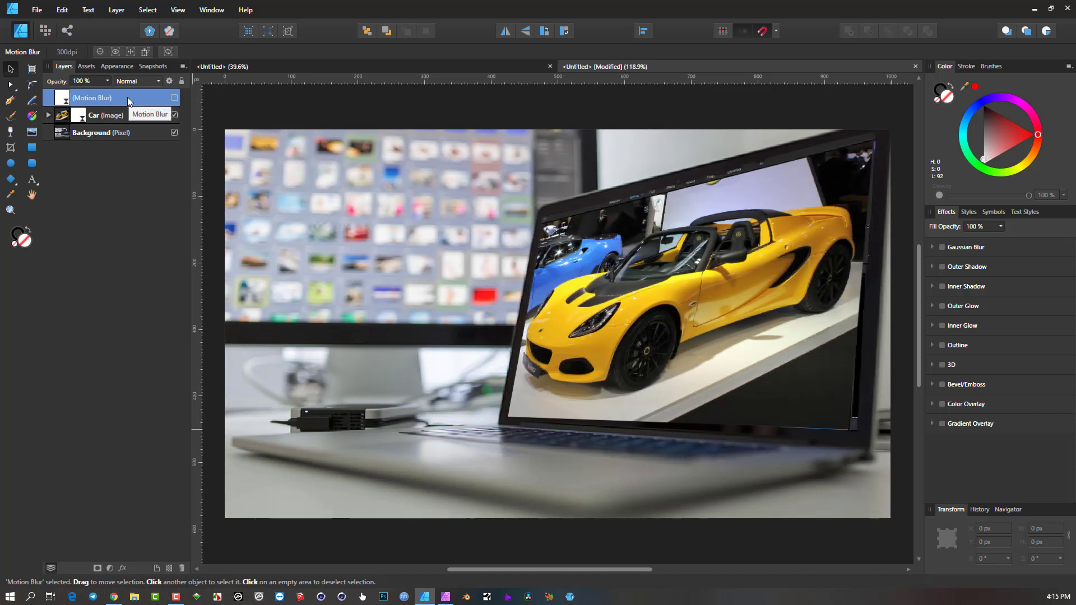
click(181, 571)
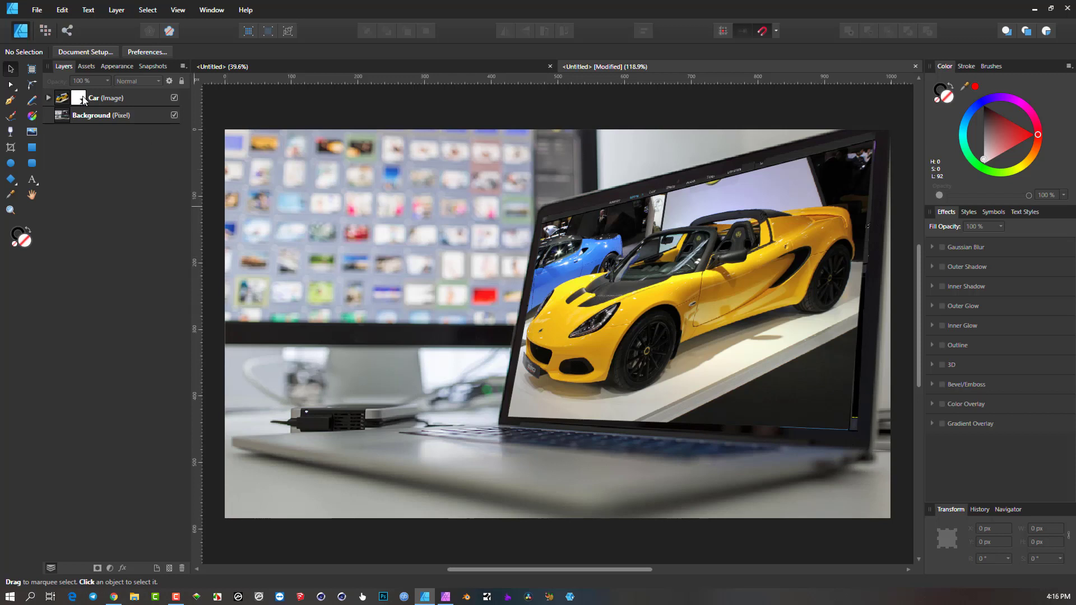
Check the Car layer's live Perspective settings without changing them, and delete the Car layer.
double_click(80, 99)
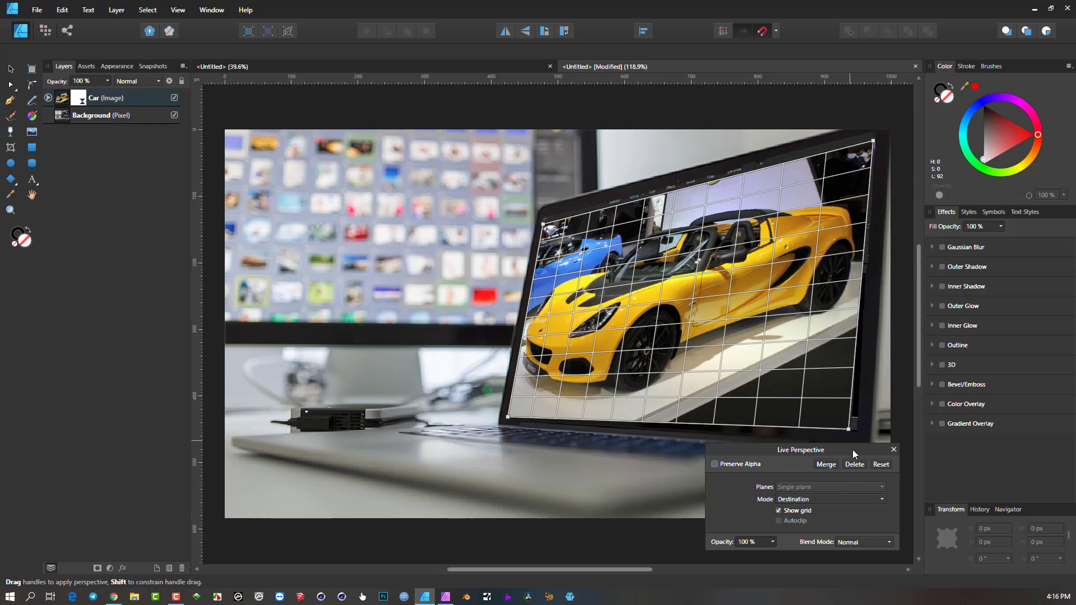
click(894, 450)
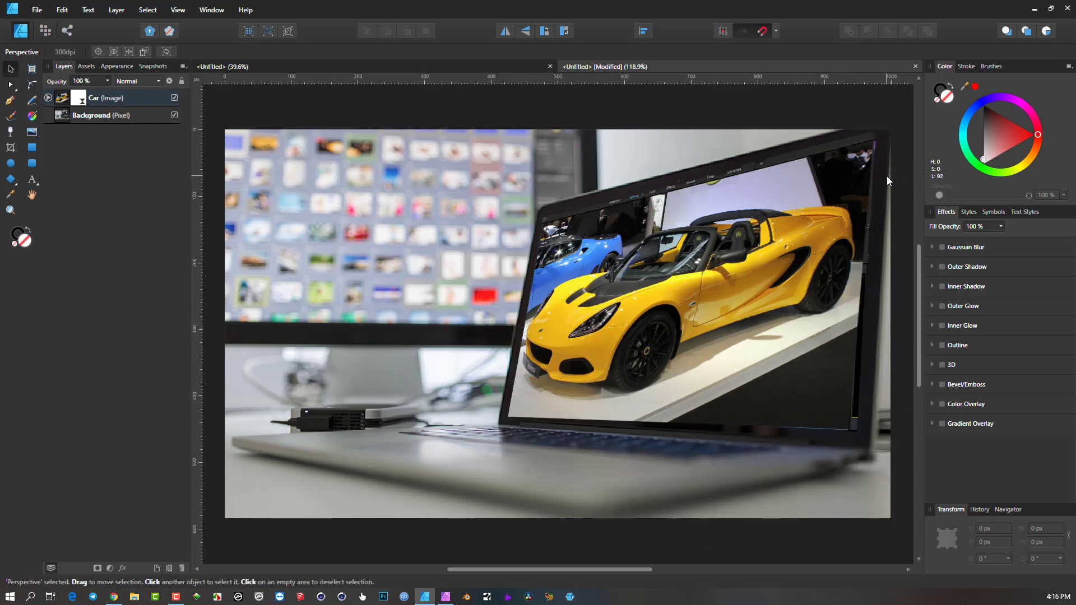
click(692, 298)
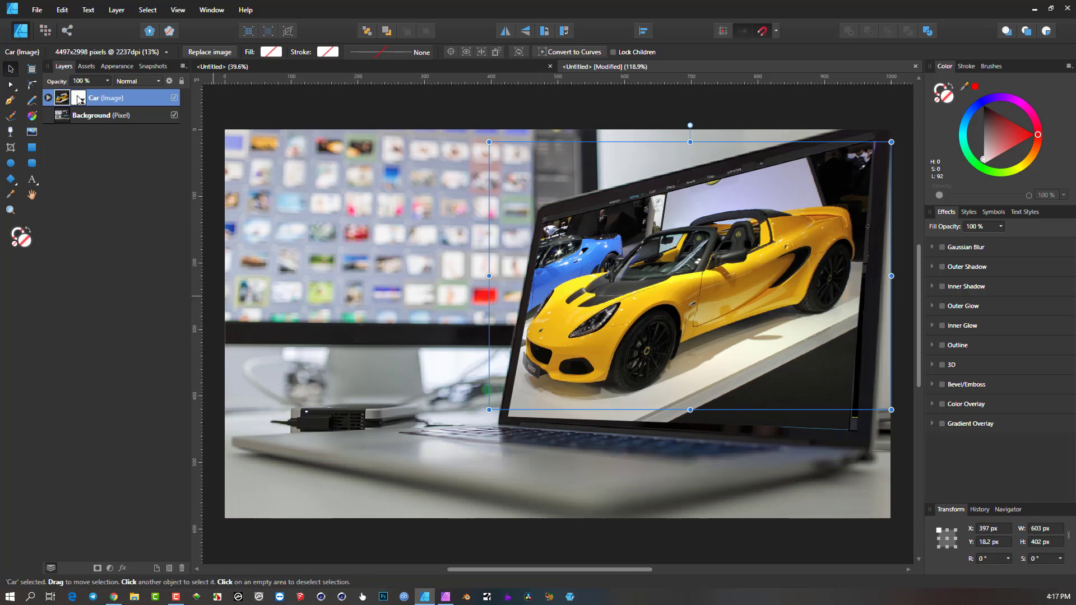
key(Delete)
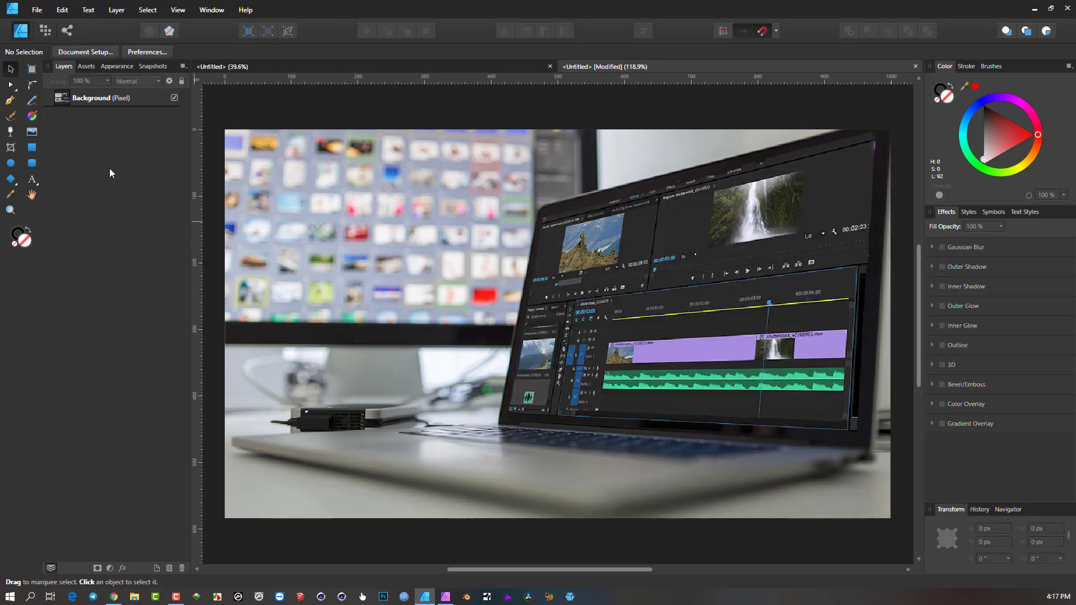
Draw a red rectangle about 73 × 69 px and a red diamond about 114 × 151 px on the laptop screen.
click(32, 148)
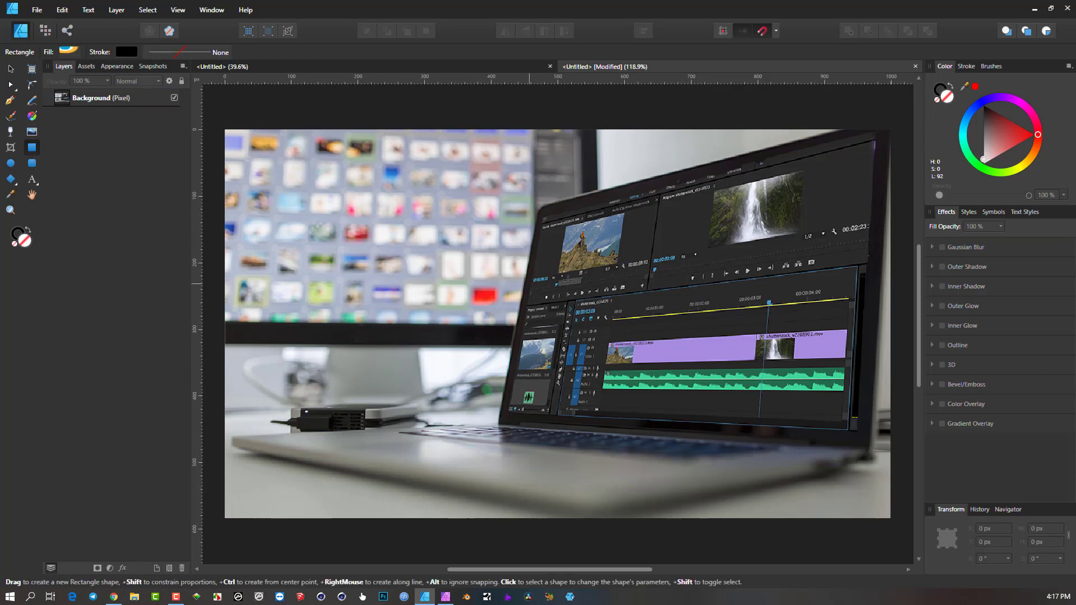
drag(559, 278, 606, 324)
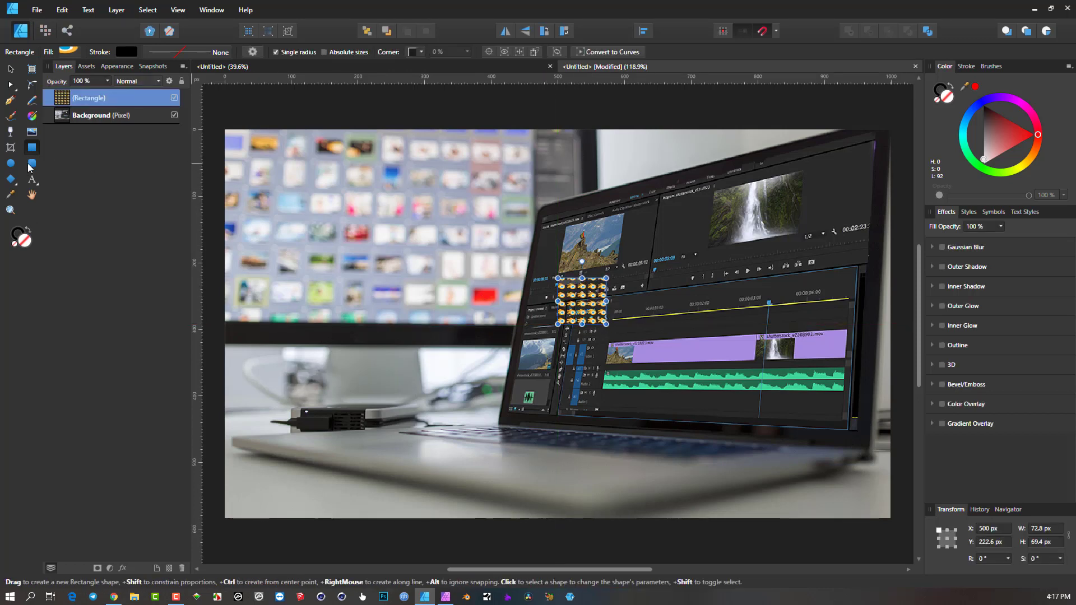
click(1026, 130)
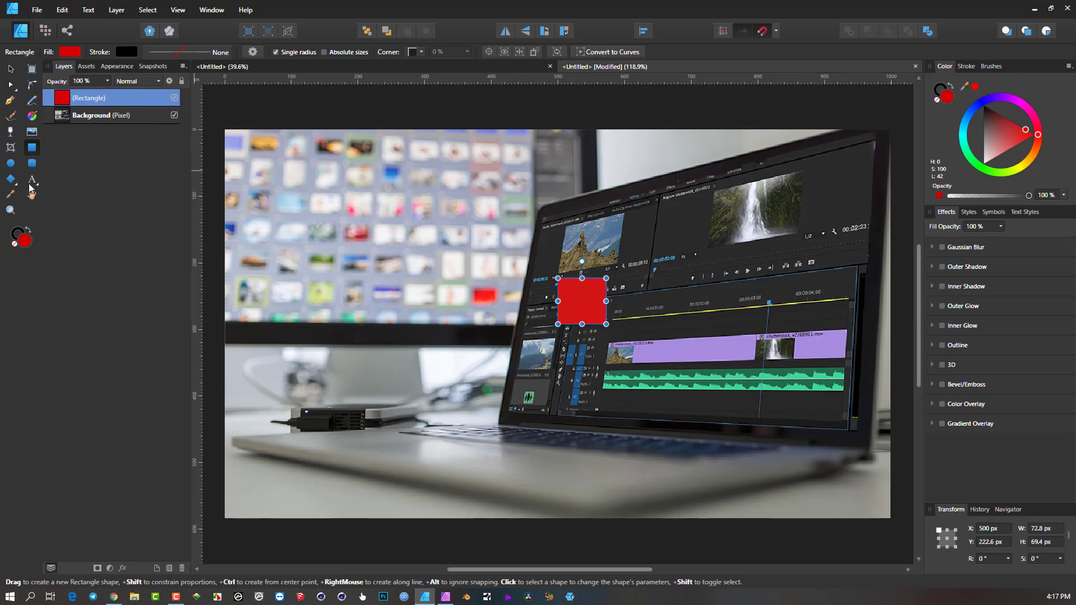
click(10, 179)
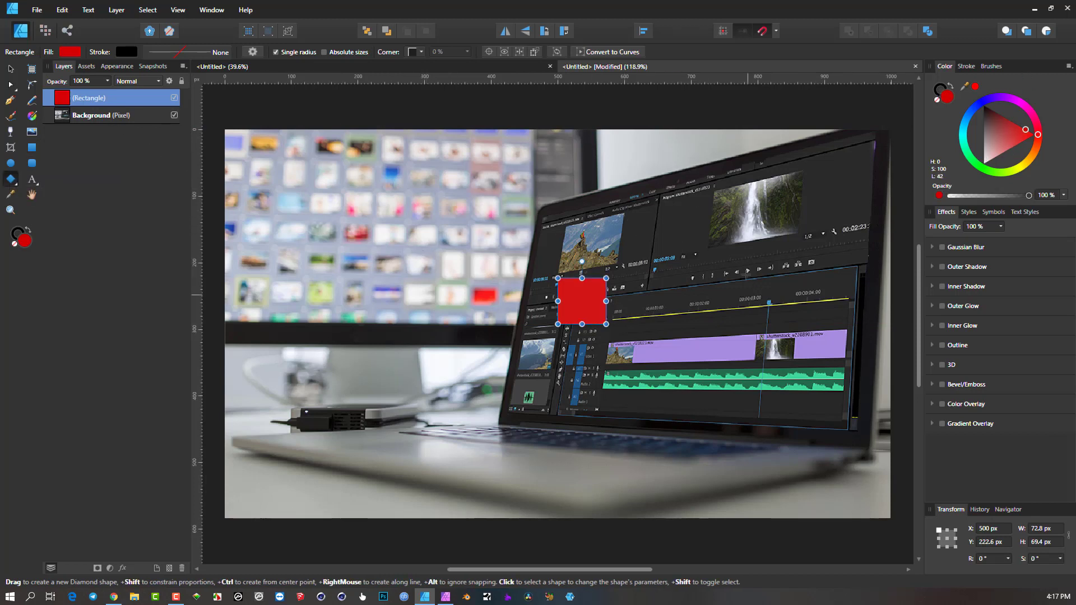
drag(724, 256, 798, 355)
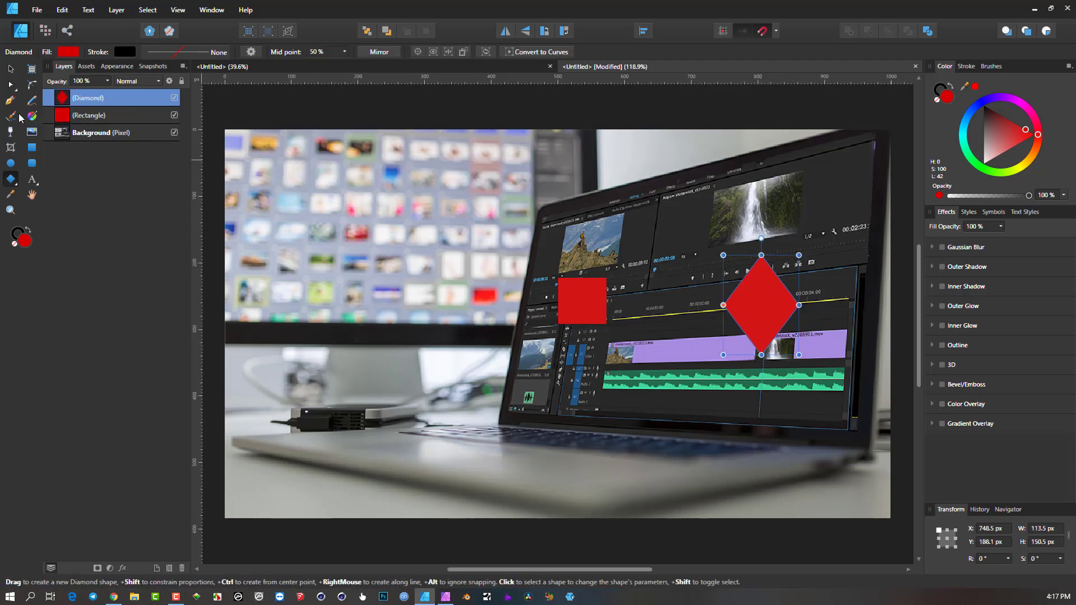
Draw a rectangle about 559 × 296 px around both shapes with no fill and a white 0.2 pt stroke.
click(35, 149)
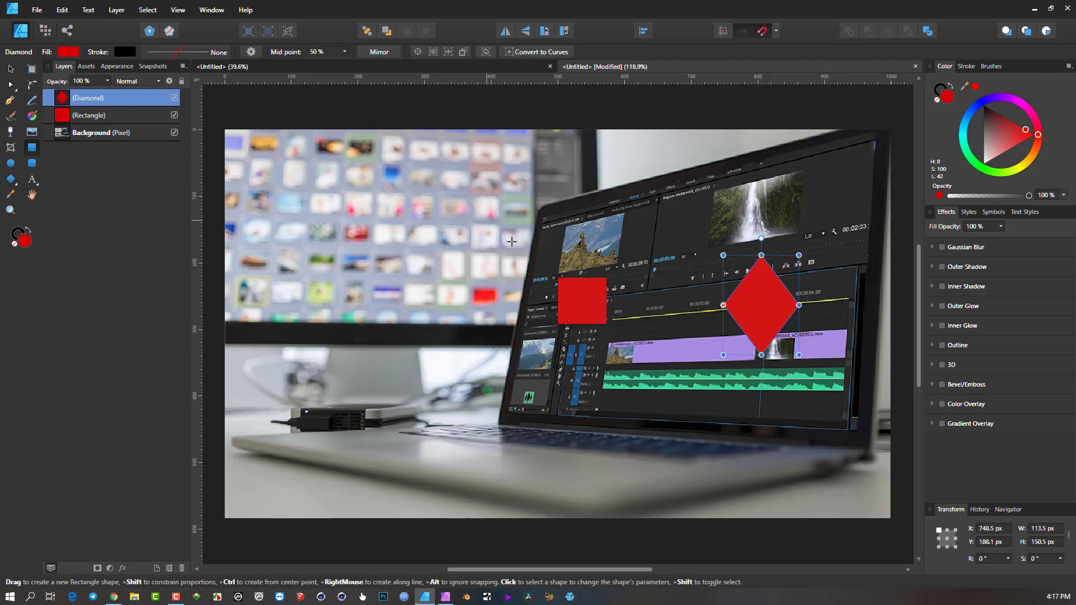
drag(486, 221, 859, 417)
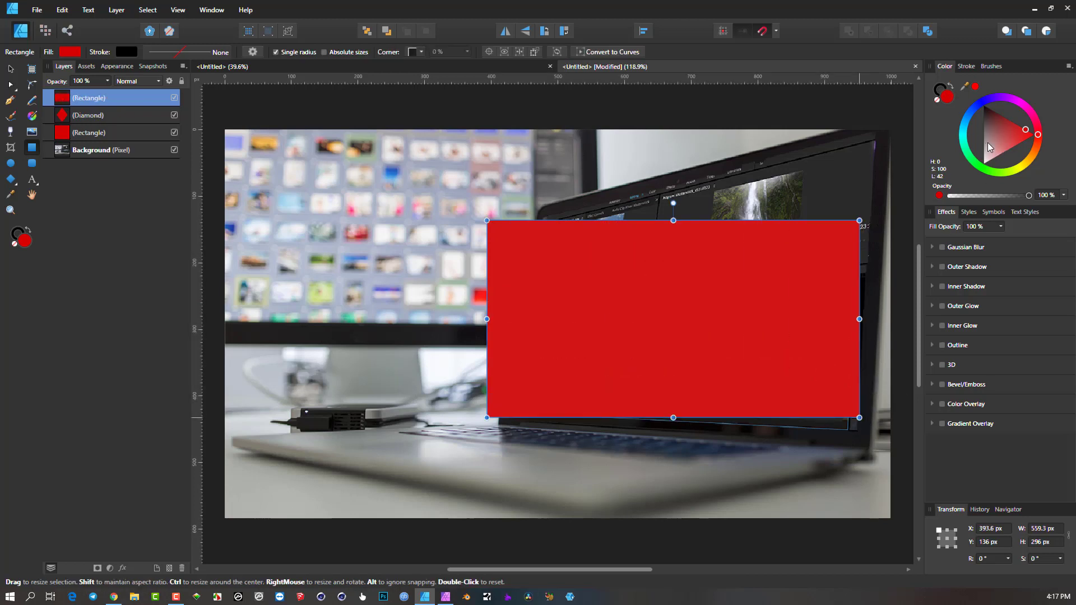
click(938, 102)
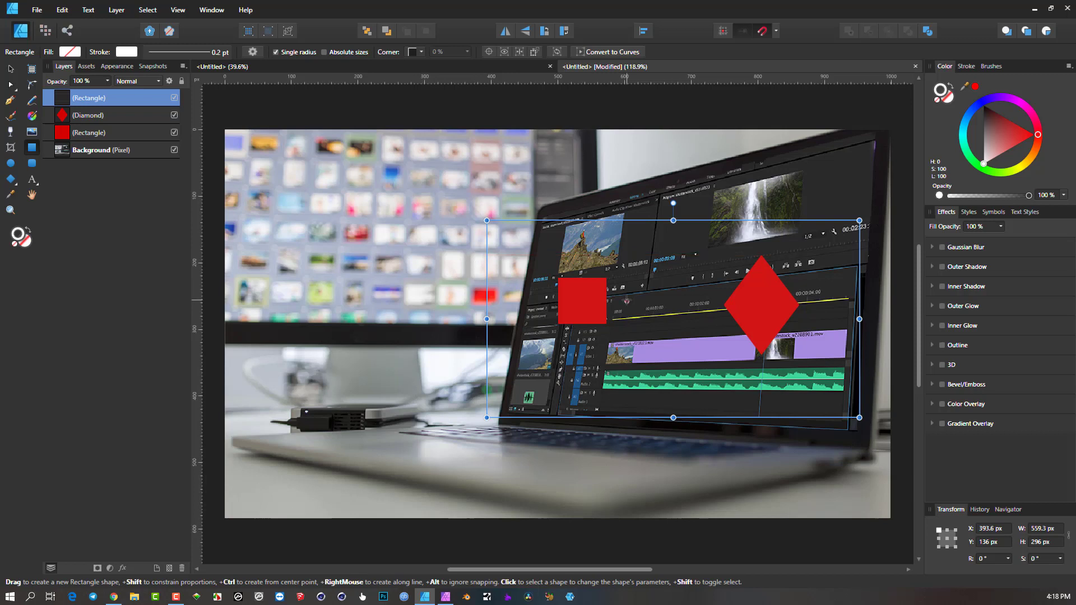
Select the outlined rectangle, the diamond and the small rectangle, and group them.
click(11, 69)
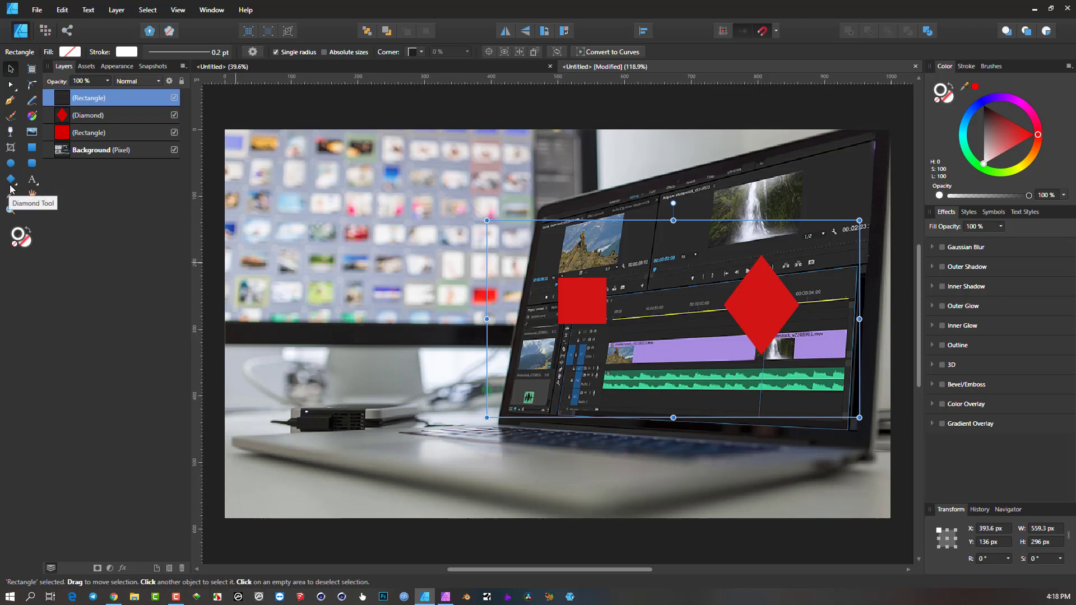
drag(452, 186, 621, 303)
key(ctrl+z)
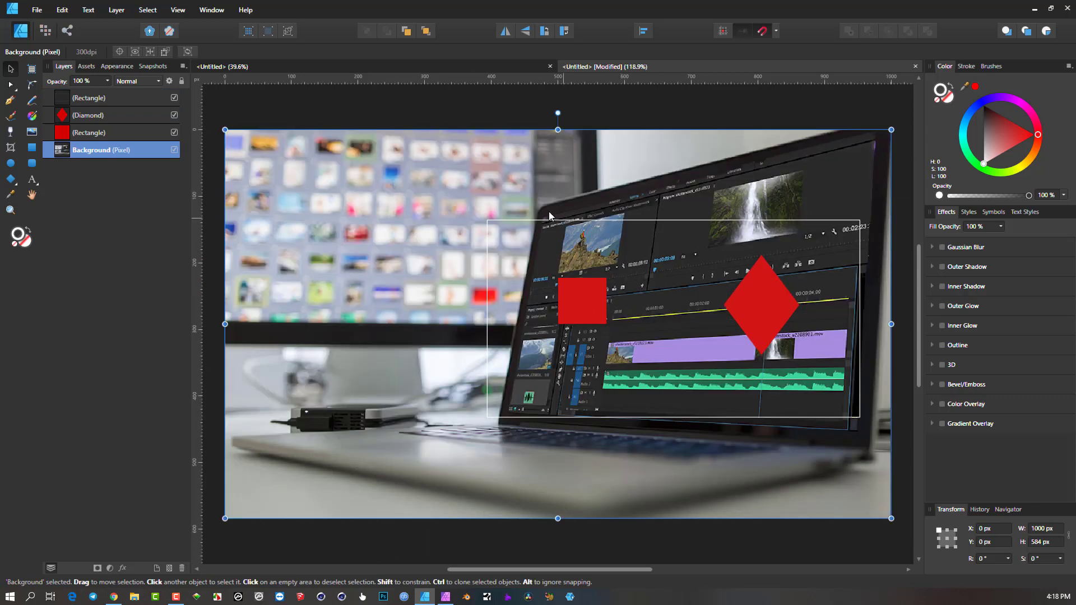
click(477, 102)
drag(872, 496, 884, 496)
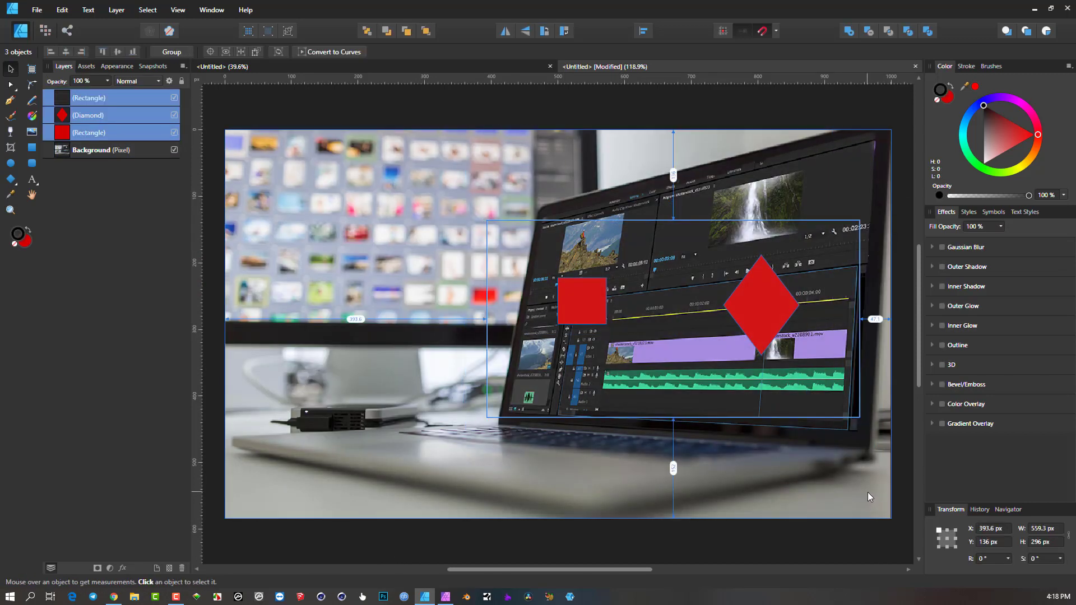
key(ctrl+g)
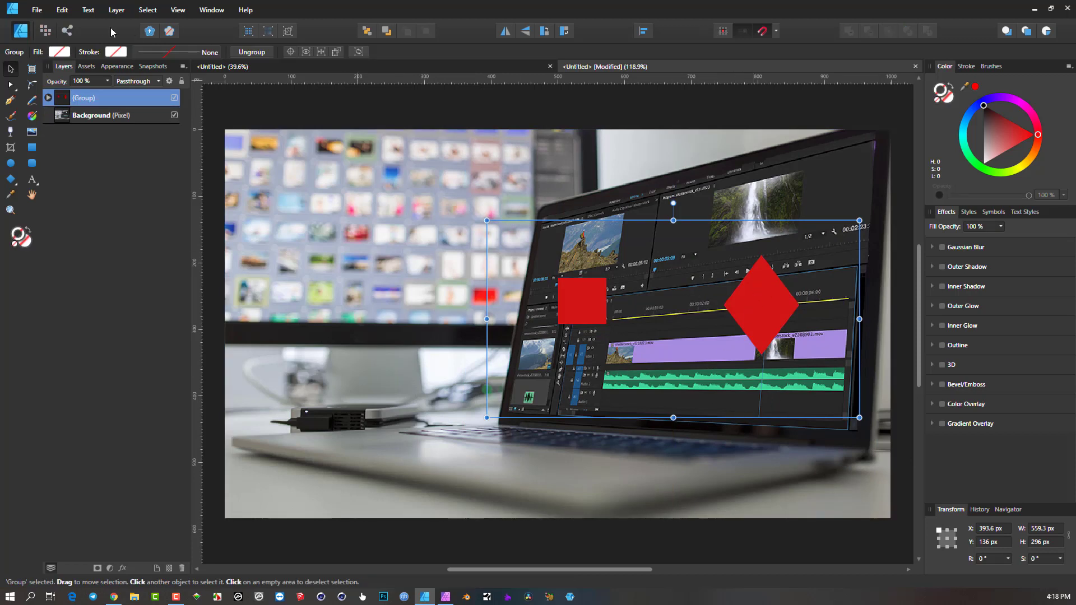
Send the document with the grouped shapes to Affinity Photo for editing.
click(37, 11)
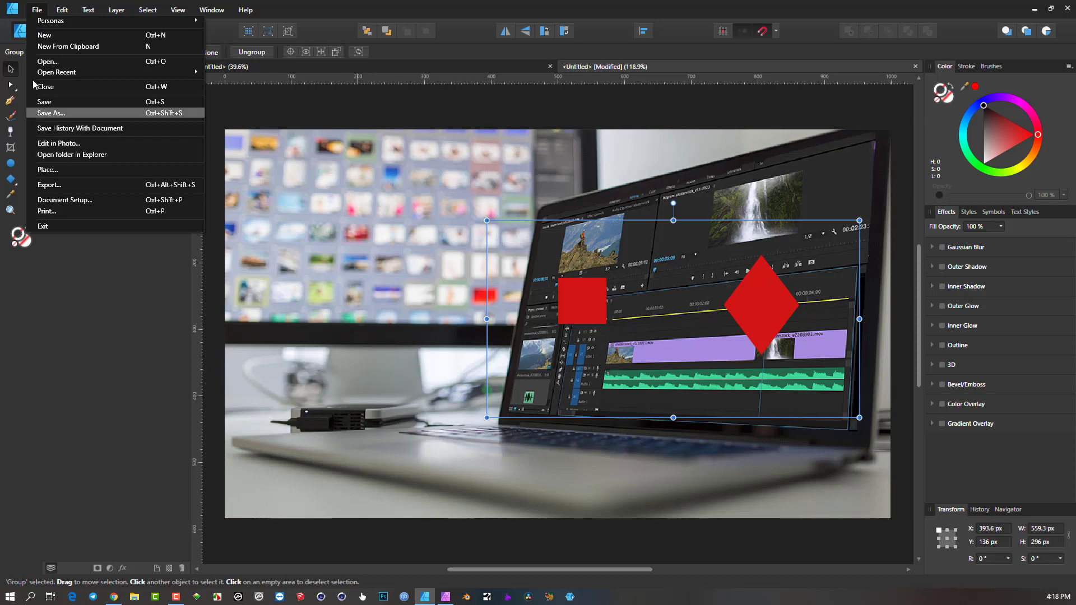
click(81, 145)
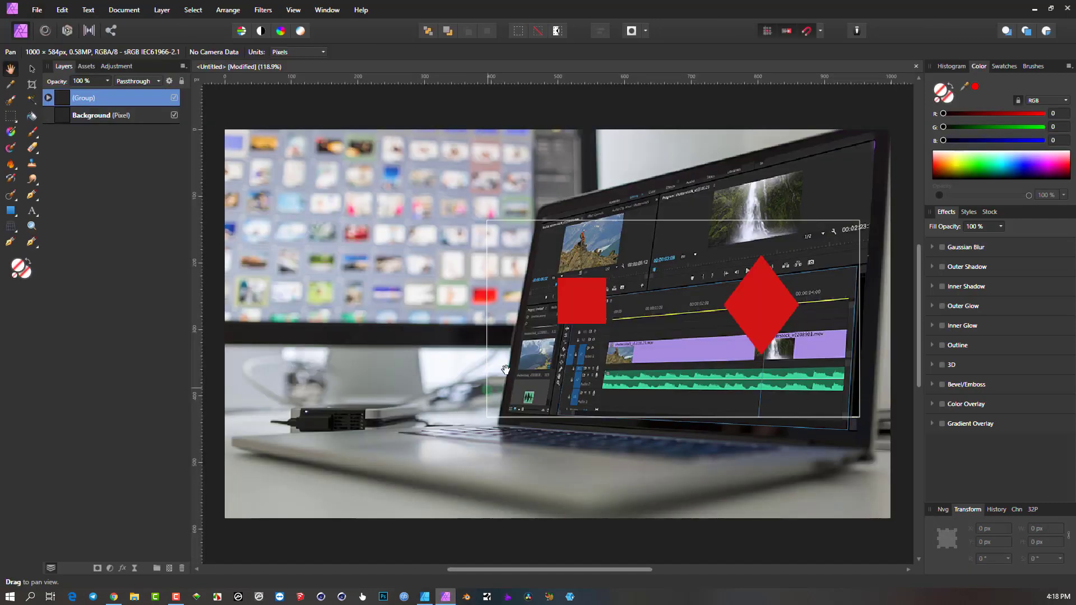
Apply the Perspective tool to the grouped shapes, fitting the single-plane grid's four corners to the laptop screen.
click(10, 227)
click(50, 241)
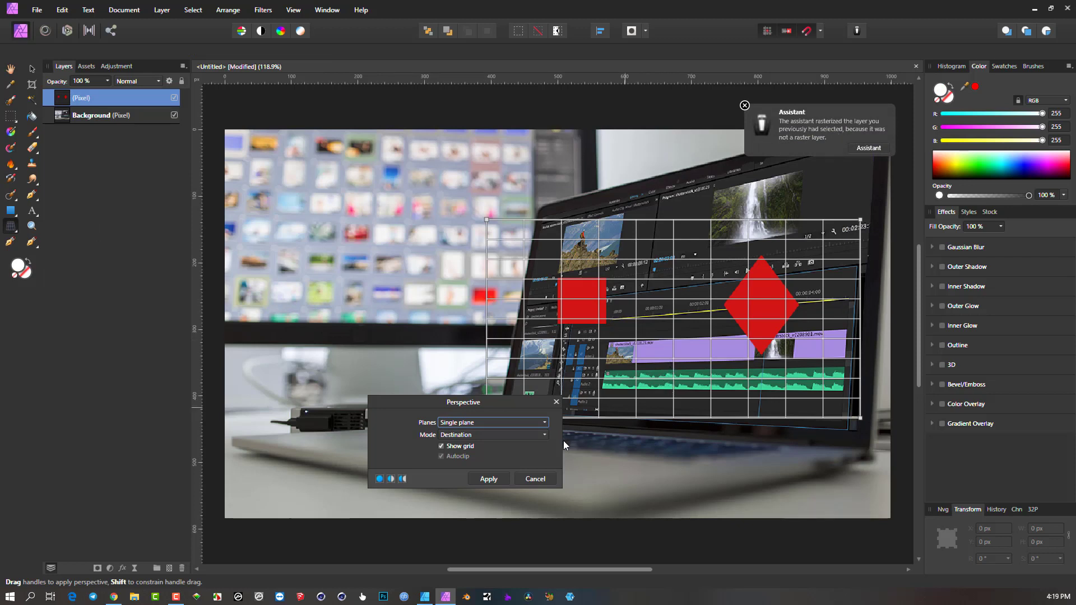
click(494, 479)
drag(489, 218, 542, 220)
drag(470, 402, 247, 410)
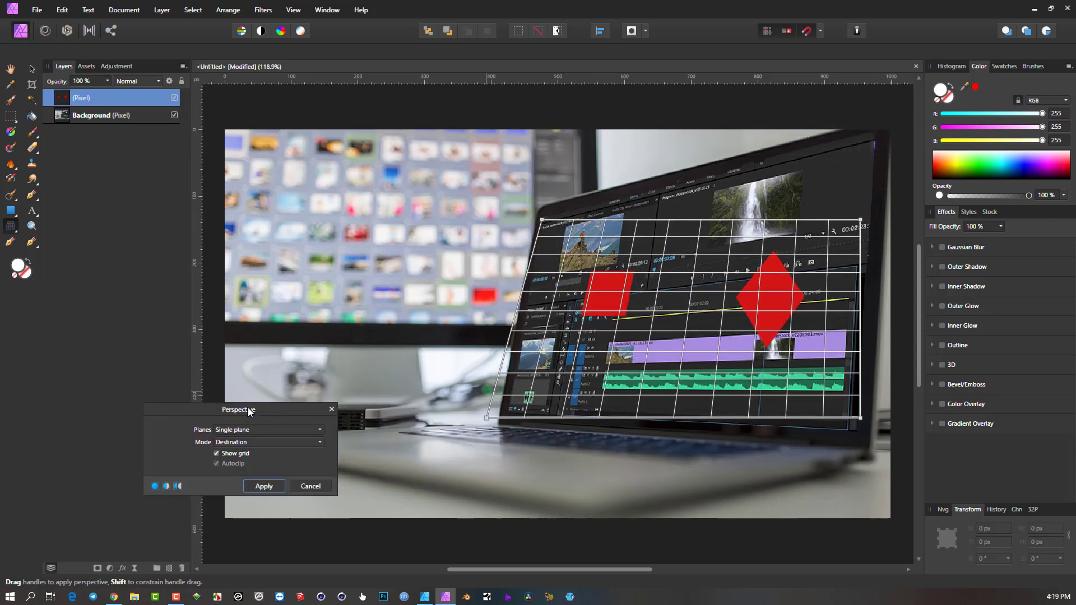
mouse_move(487, 417)
mouse_down()
mouse_move(516, 418)
mouse_move(506, 411)
mouse_up()
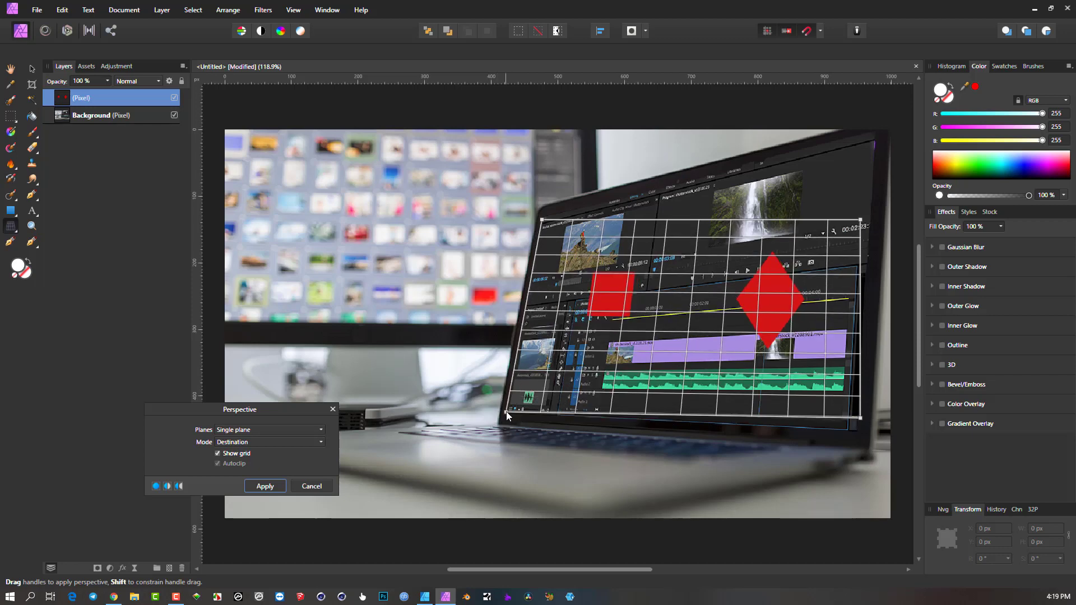
drag(860, 418, 845, 428)
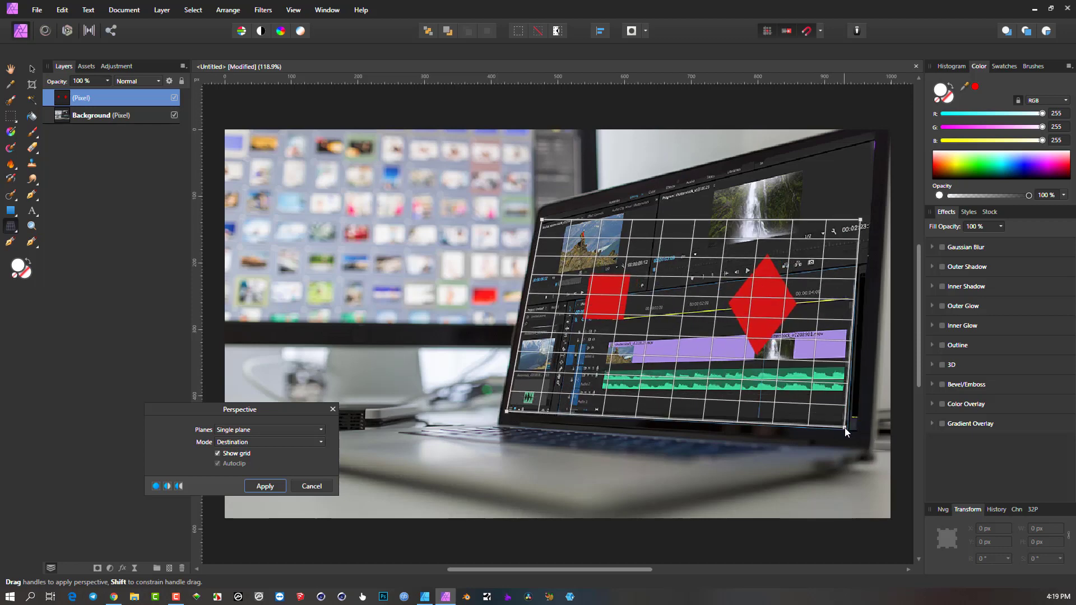
drag(860, 220, 872, 141)
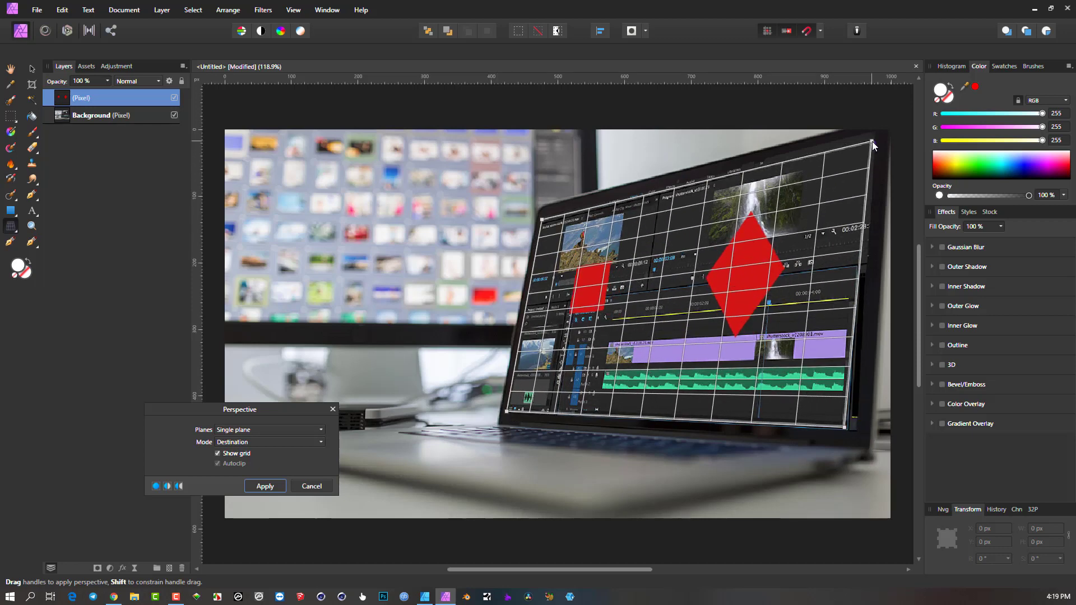
scroll(711, 261, up, 1)
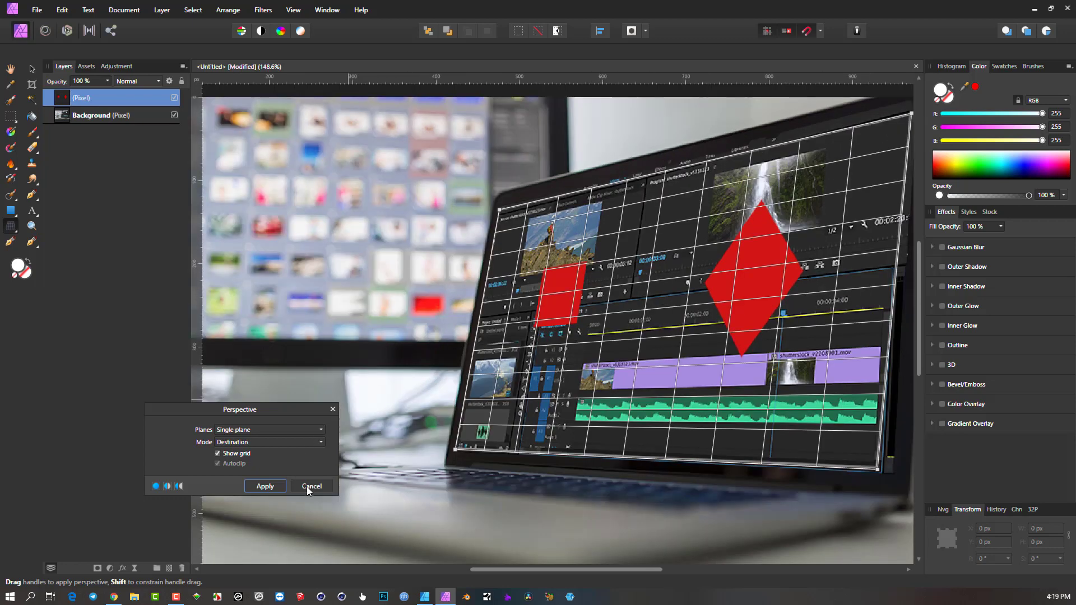
click(278, 486)
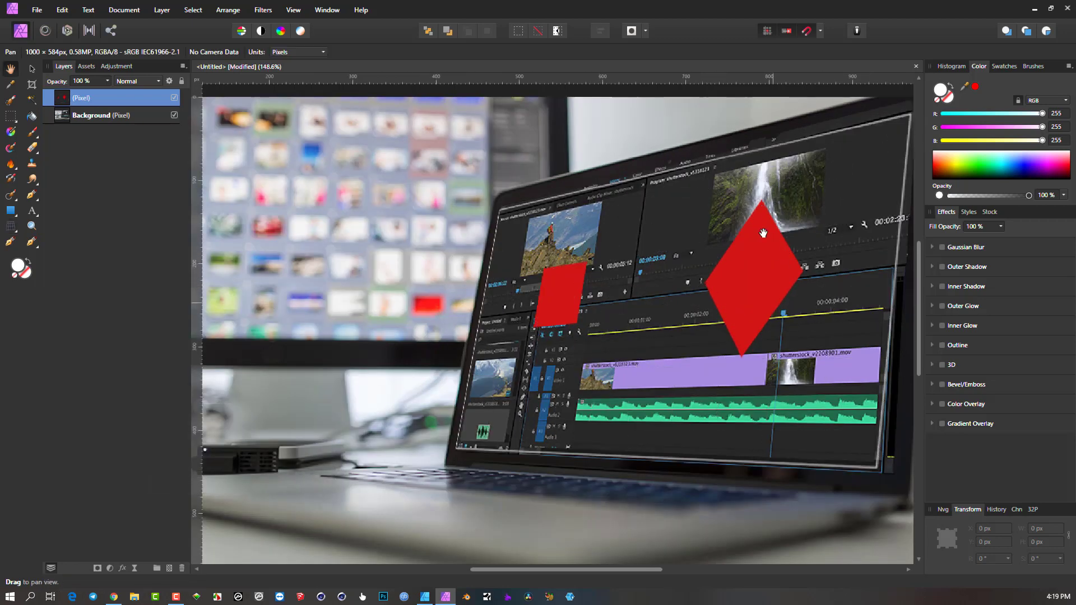
scroll(765, 225, up, 4)
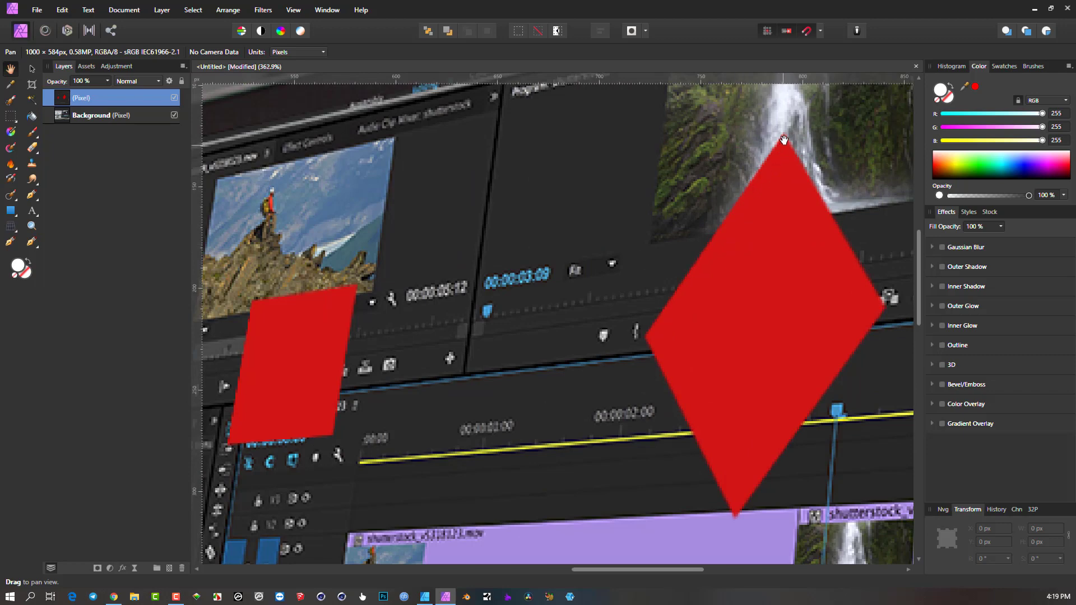
scroll(742, 247, down, 5)
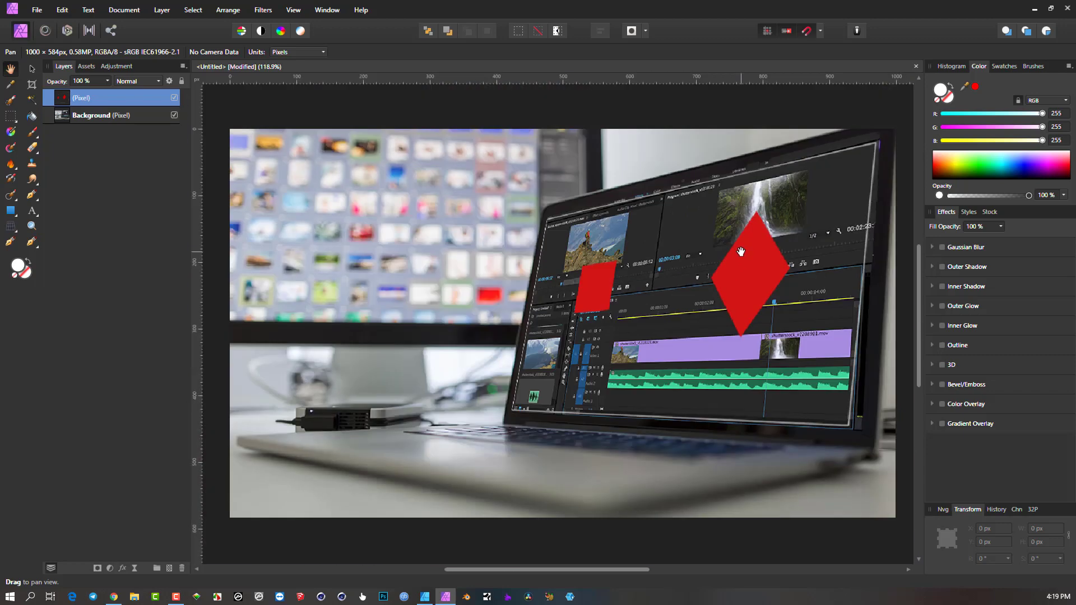
Send the document back to Affinity Designer and undo the perspective change that rasterized the group.
click(38, 10)
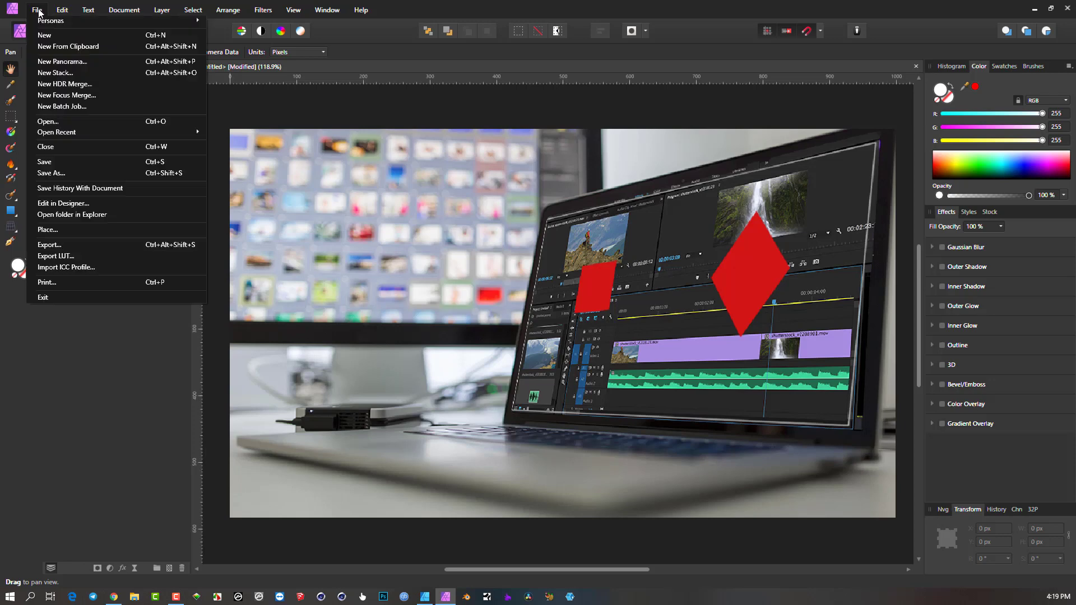
click(87, 203)
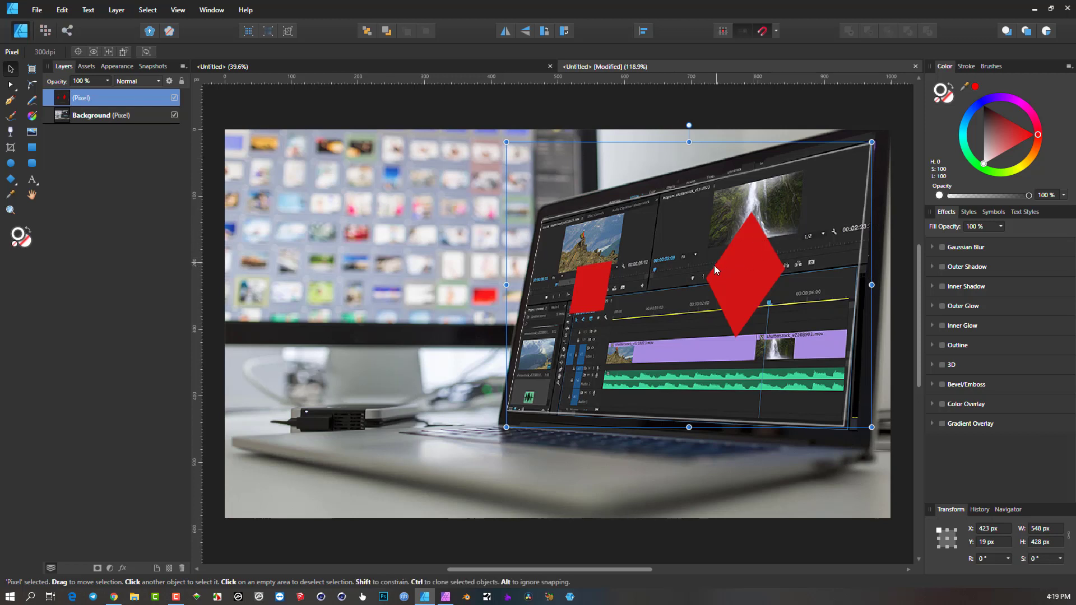
key(ctrl+z)
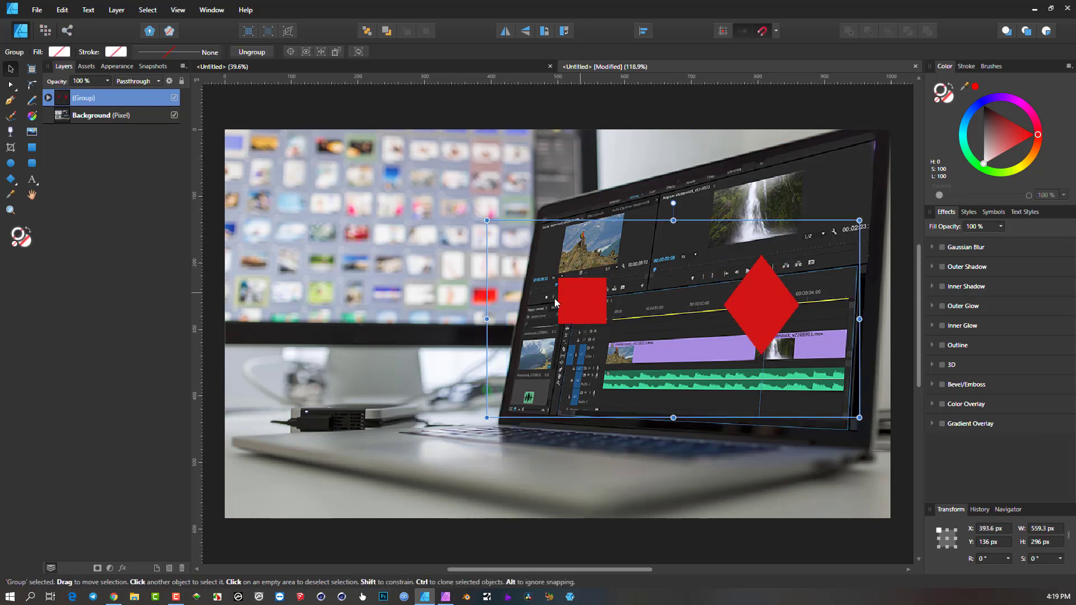
Check the red rectangle inside the group, clear the selection, and send the document to Affinity Photo again.
double_click(583, 306)
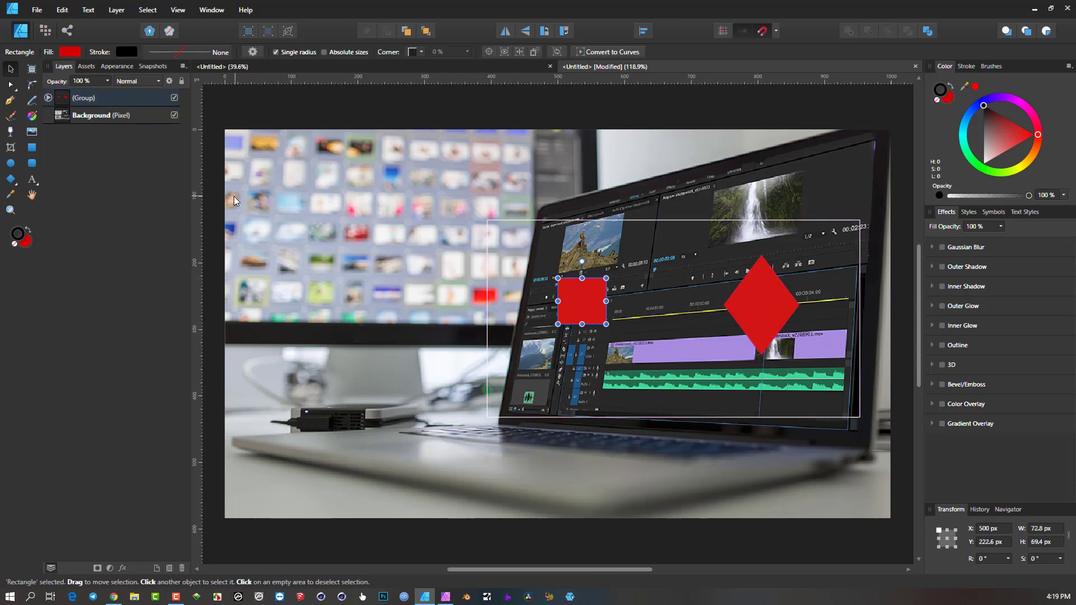
click(216, 196)
drag(468, 106, 879, 482)
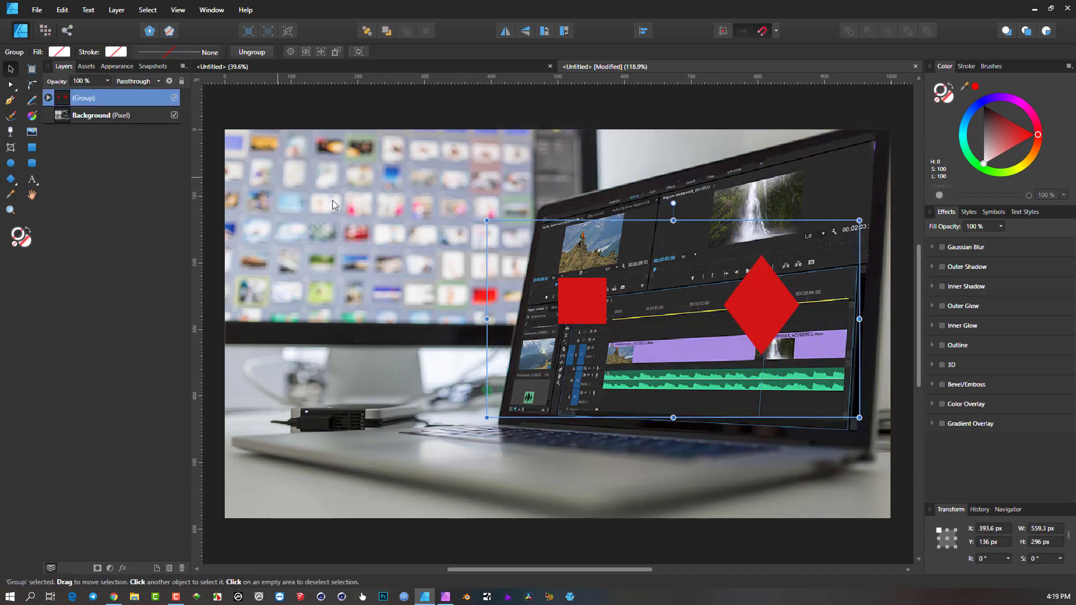
click(330, 125)
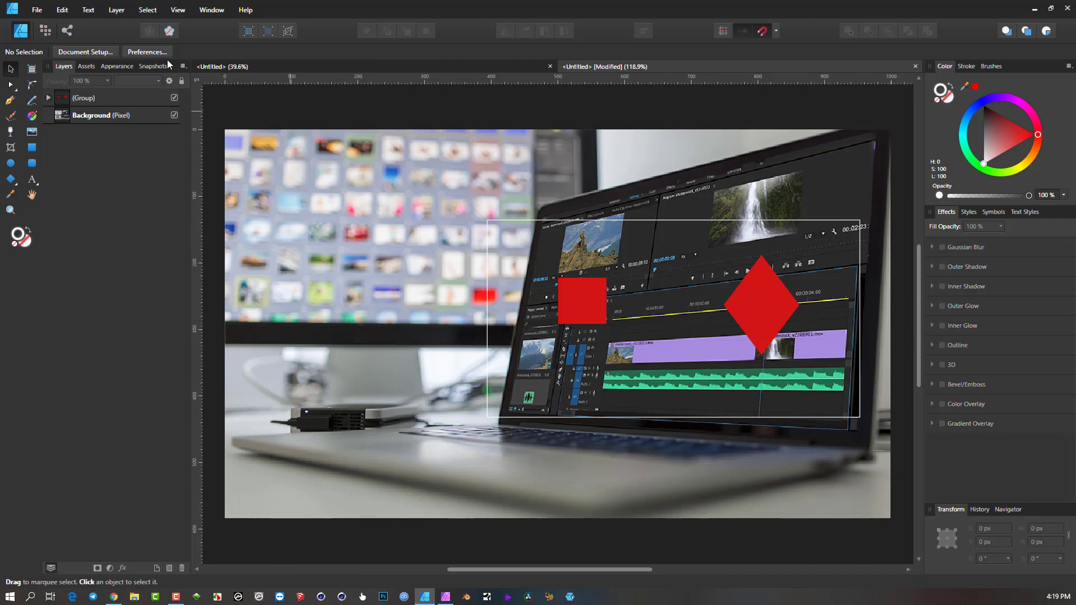
click(38, 11)
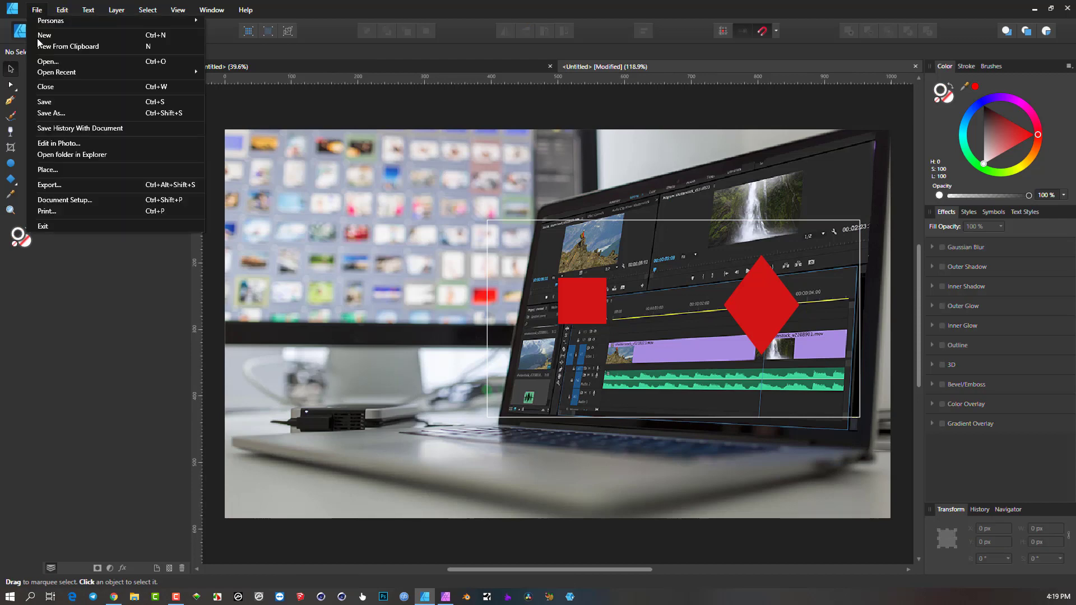
click(58, 144)
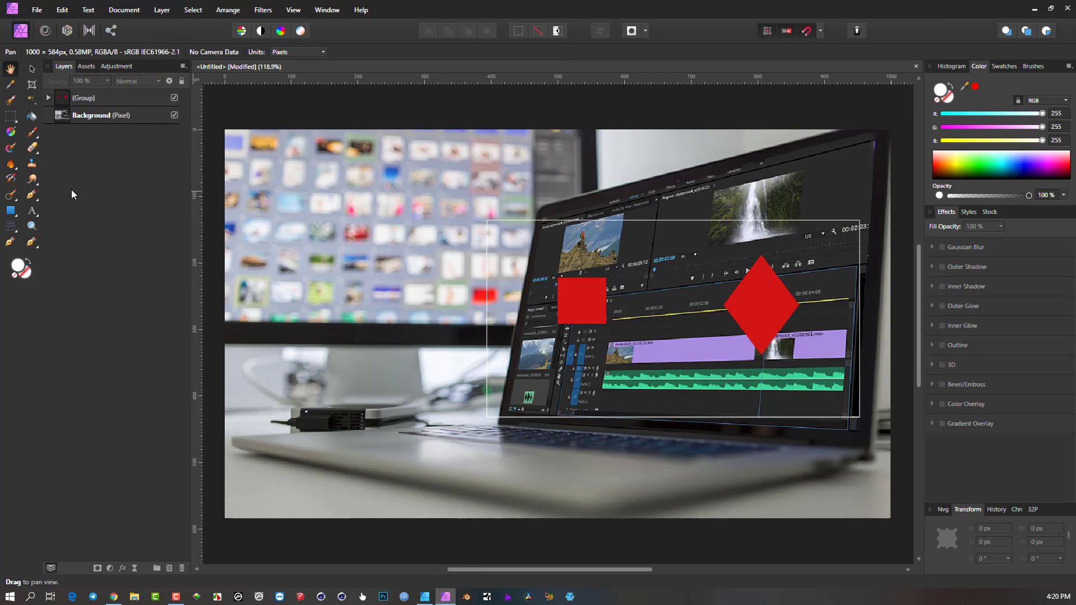
click(10, 226)
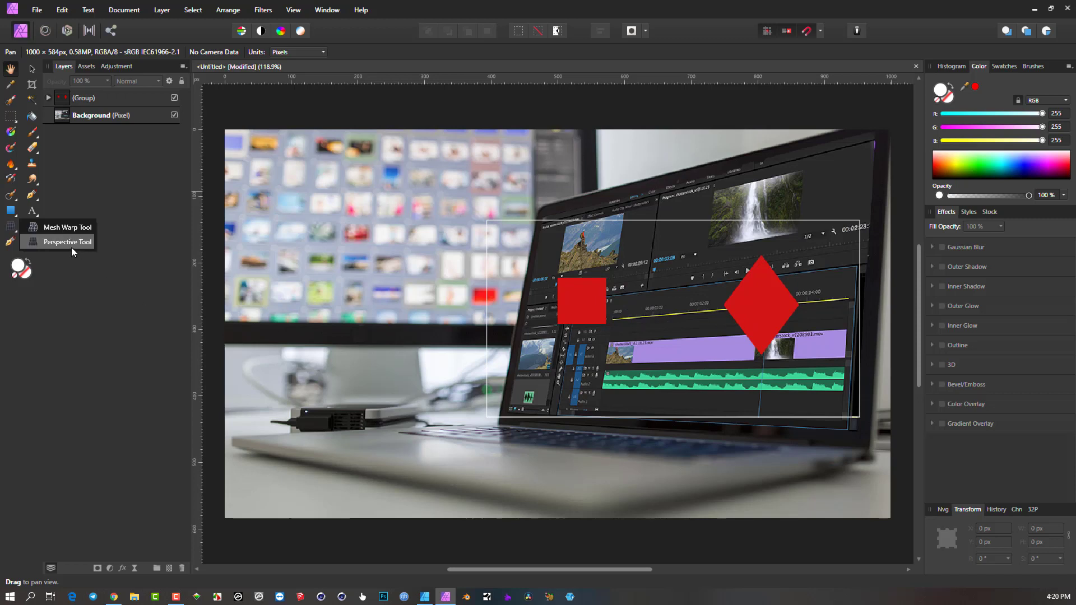
click(136, 567)
click(136, 566)
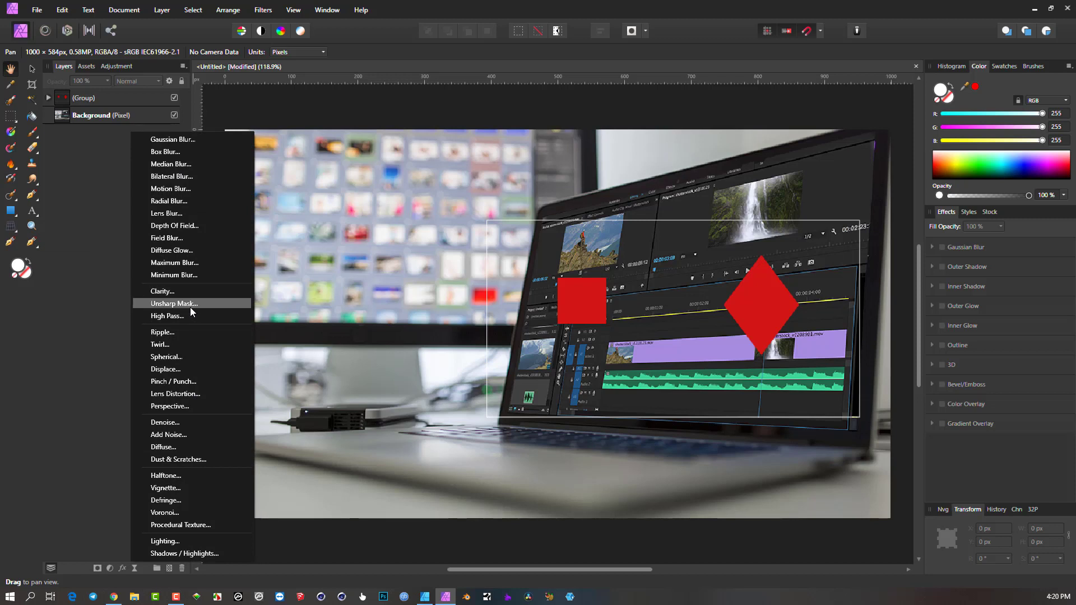
click(196, 407)
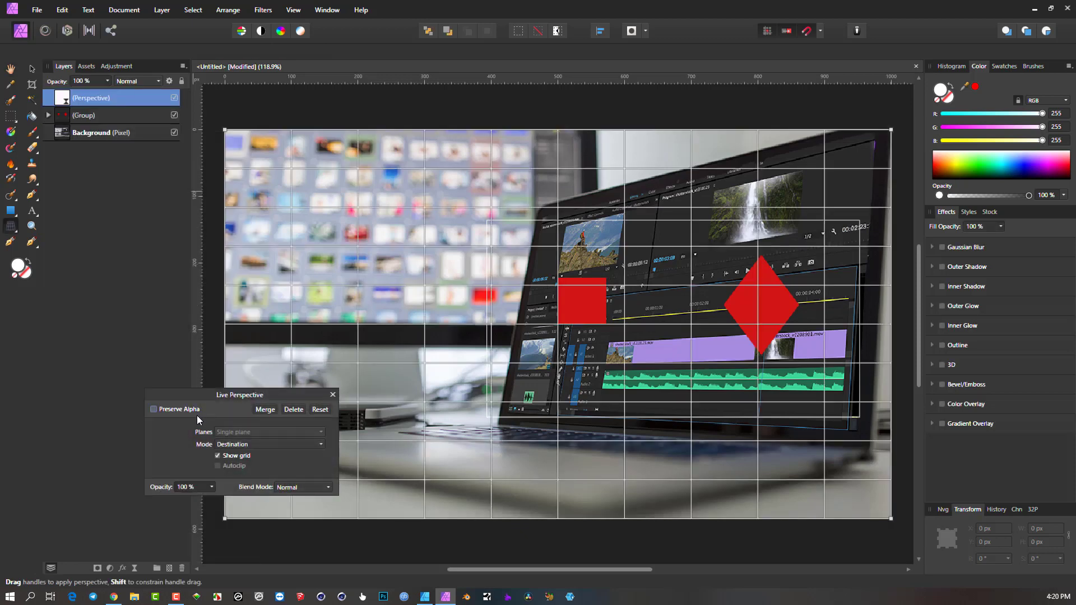
click(333, 395)
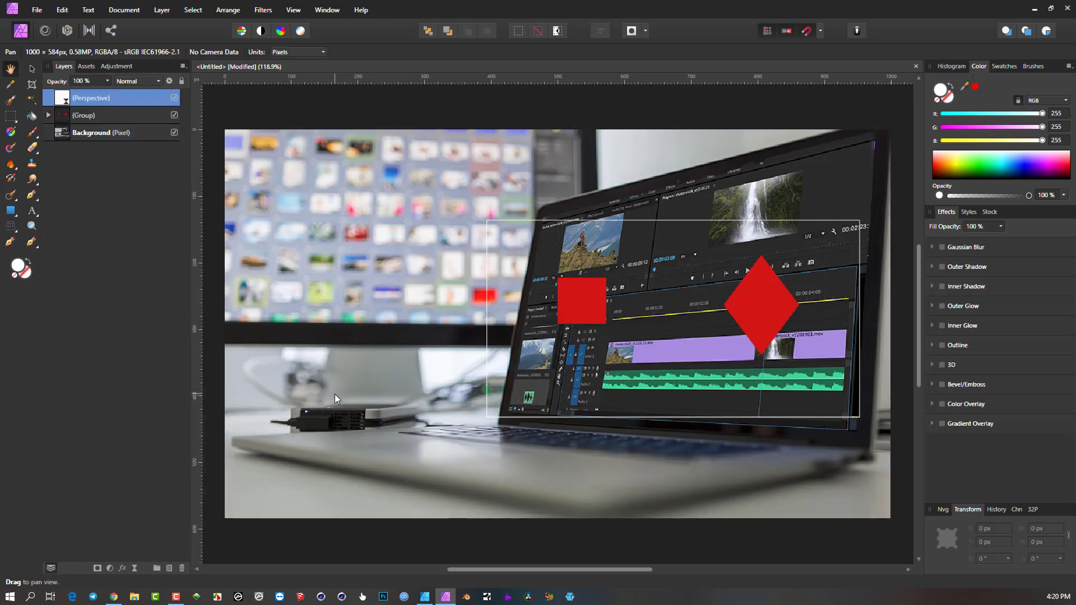
click(180, 569)
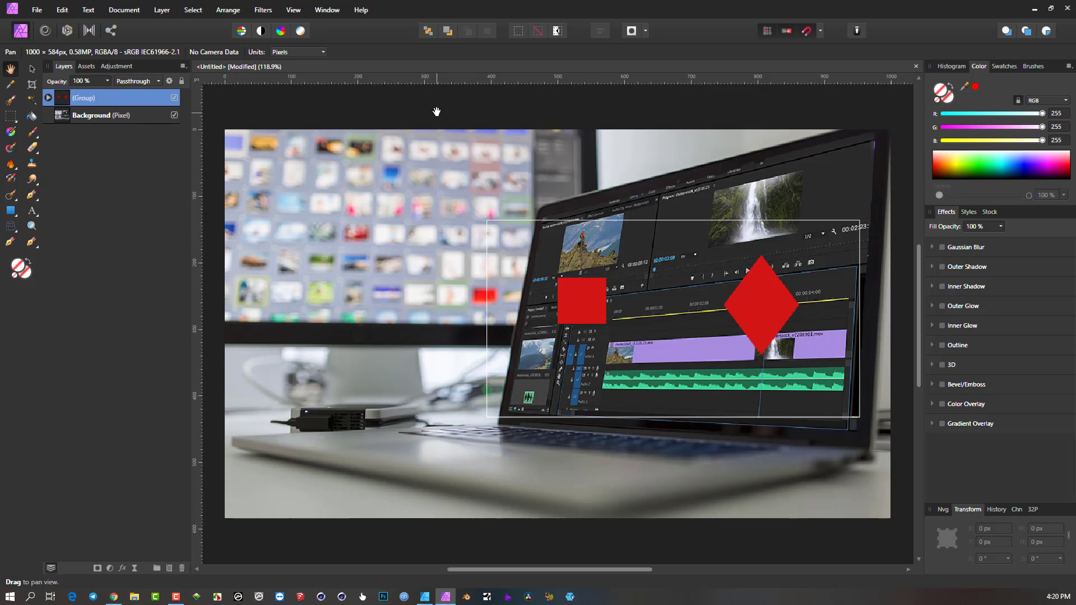
Select the group of shapes and attach a live Perspective filter to it, leaving the filter at its default settings.
click(30, 68)
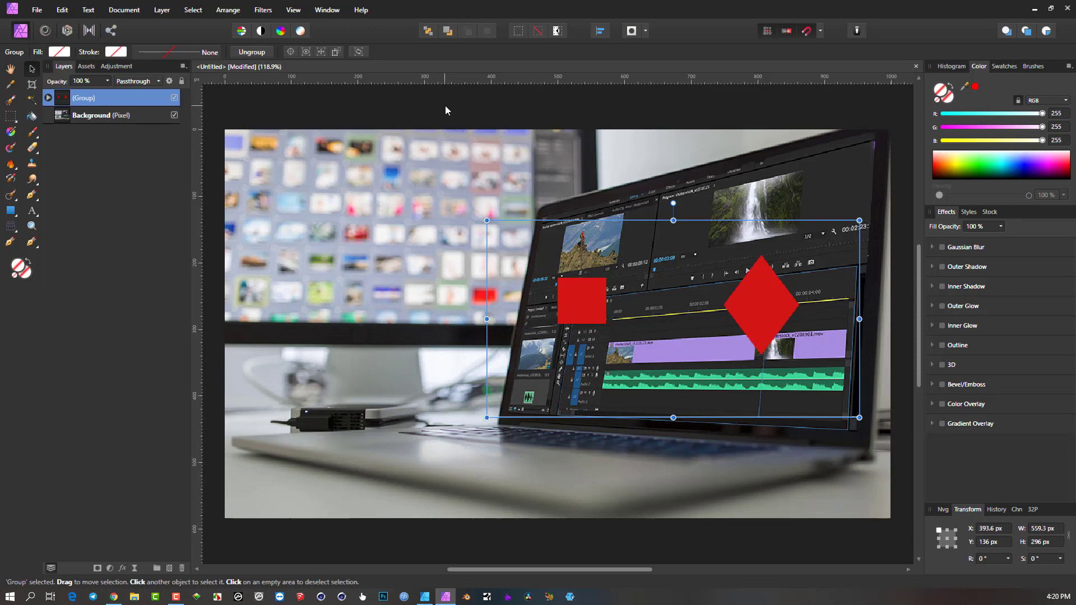
drag(445, 105, 869, 462)
click(134, 568)
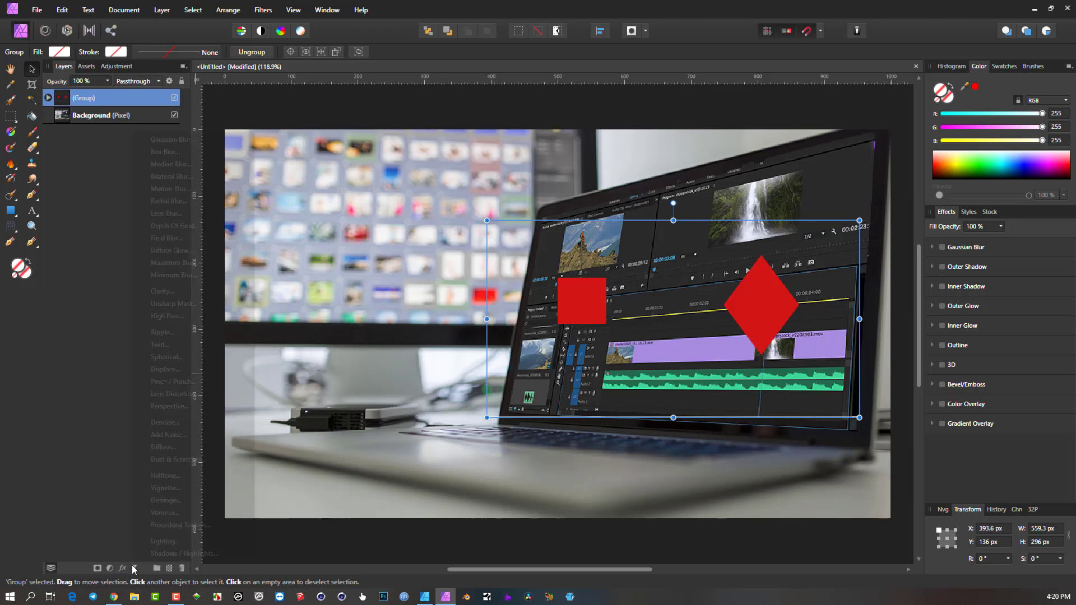
click(177, 409)
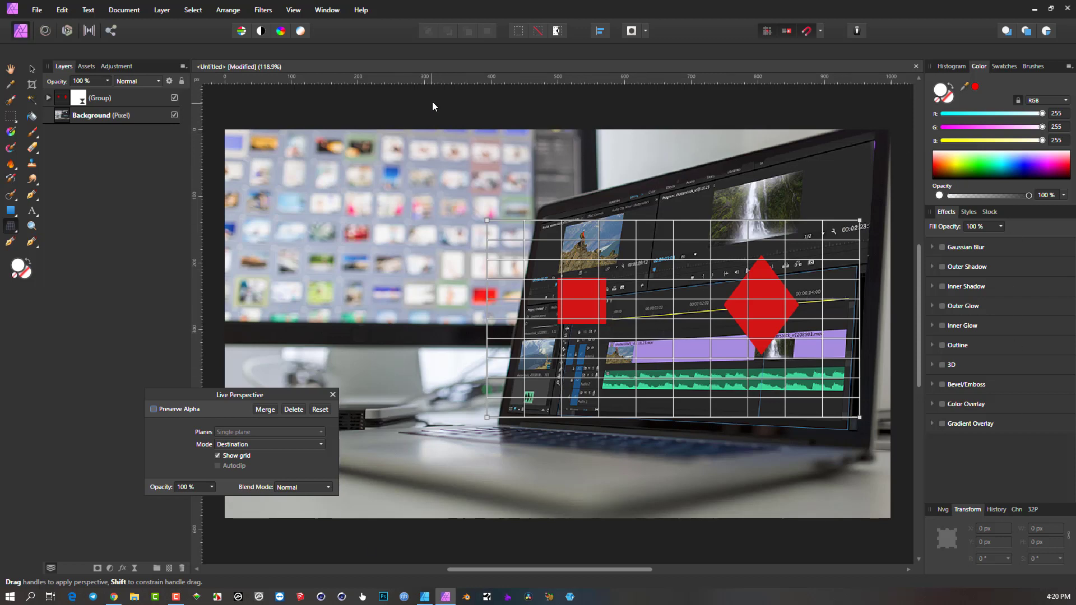
click(332, 395)
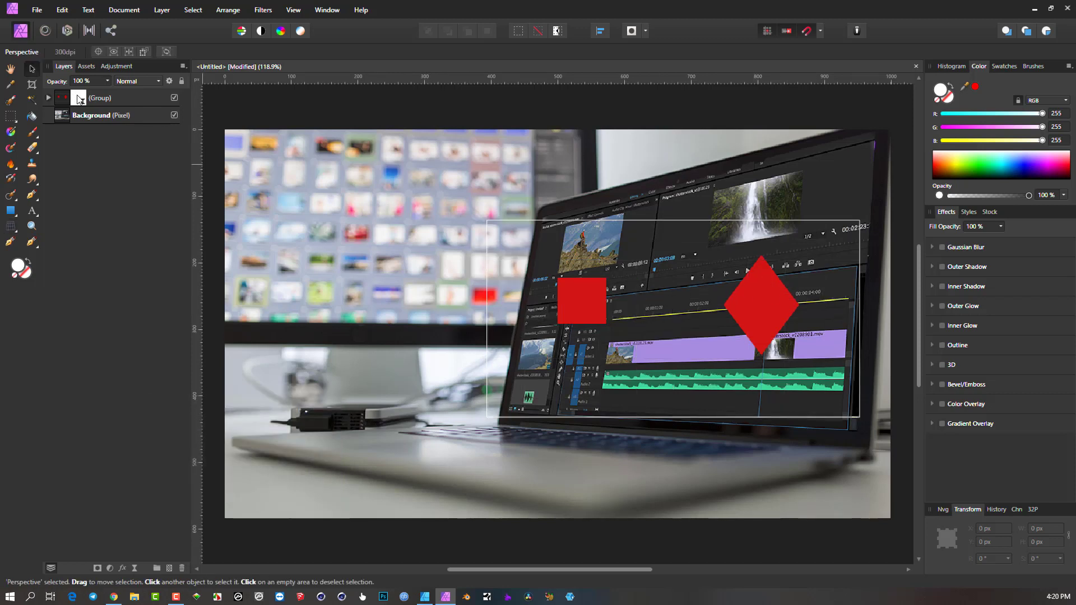
Send the document with the filtered group to Affinity Designer and switch to that program.
click(37, 9)
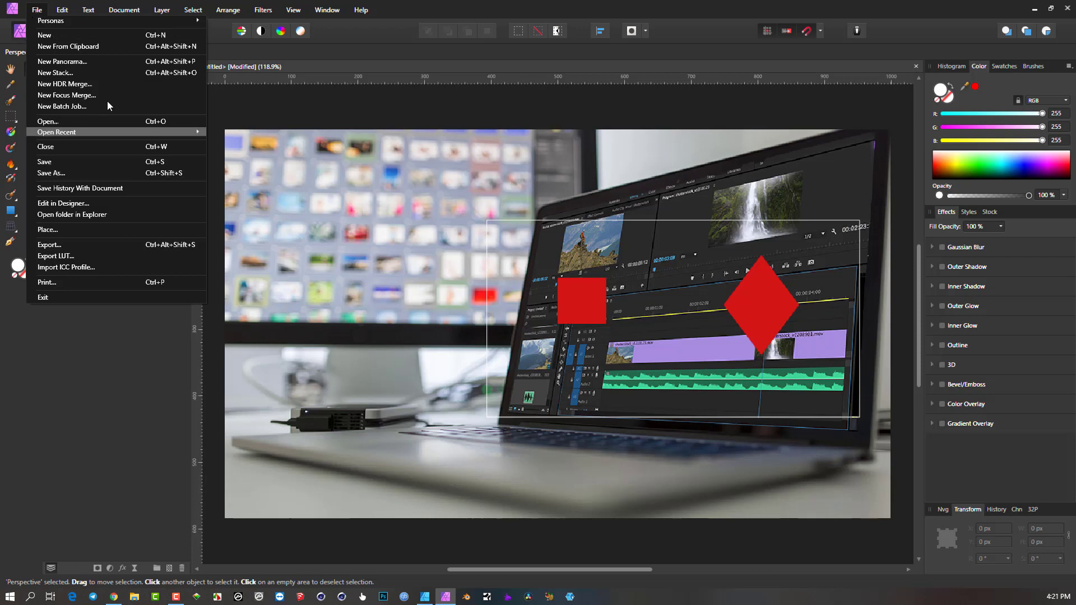
click(822, 199)
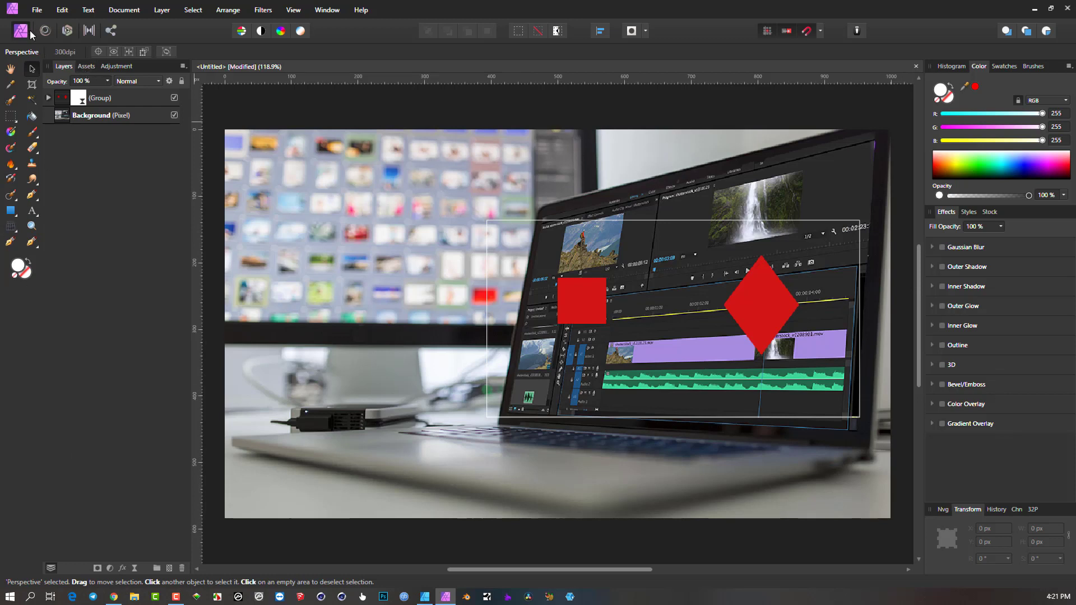
click(37, 10)
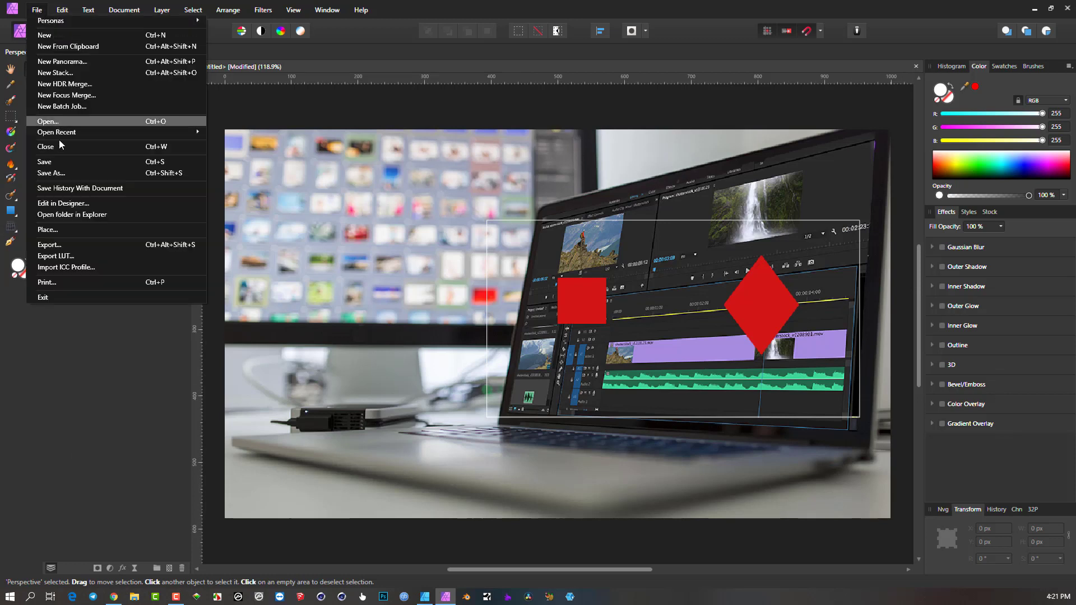
click(65, 203)
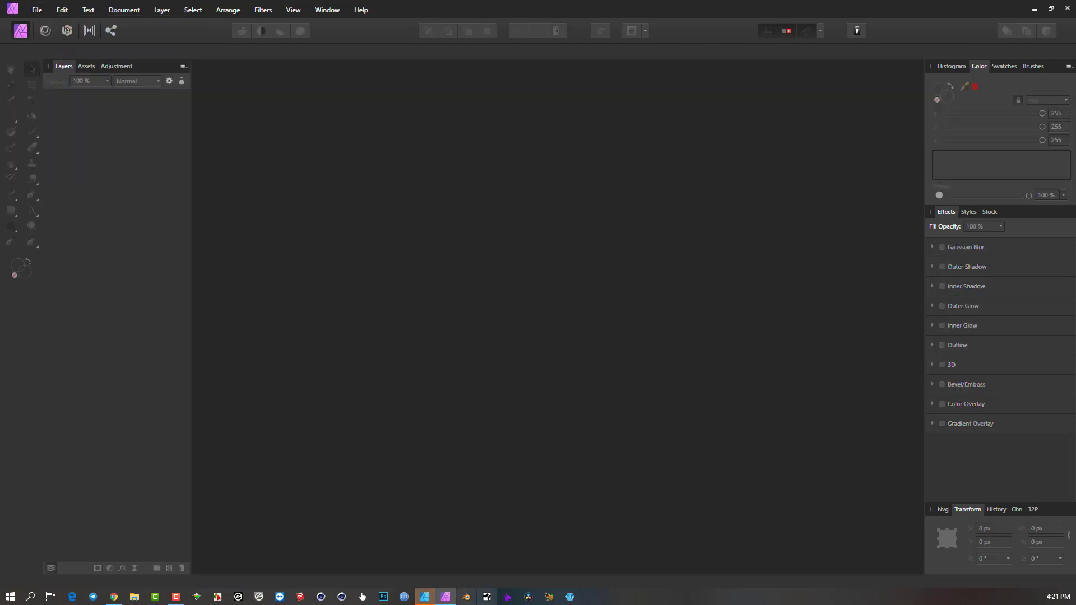
click(424, 599)
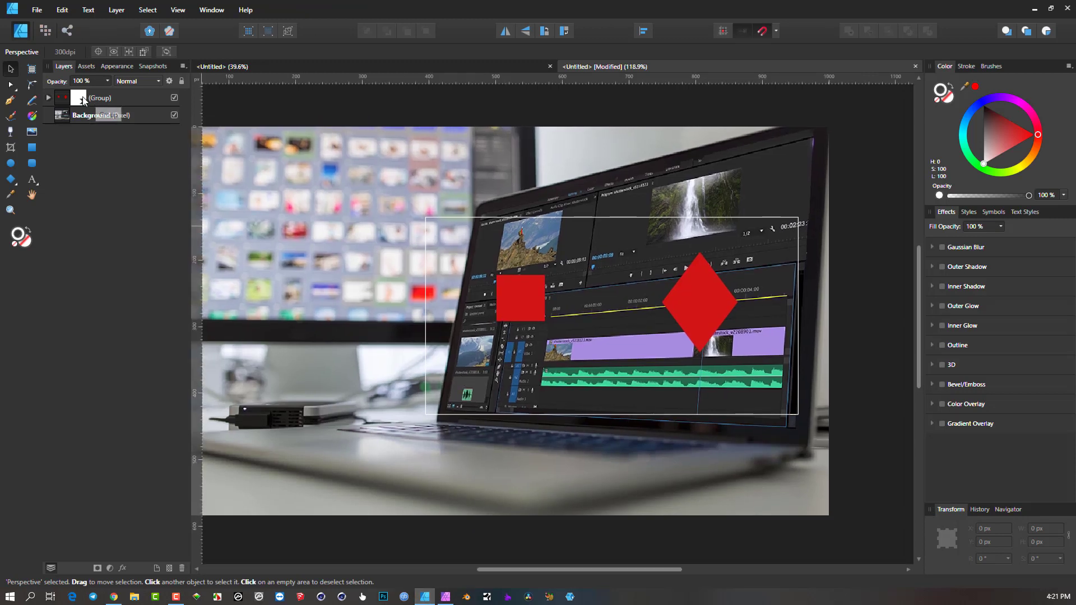
Reopen the group's live Perspective filter and fit its four grid corners to the corners of the laptop screen.
double_click(82, 101)
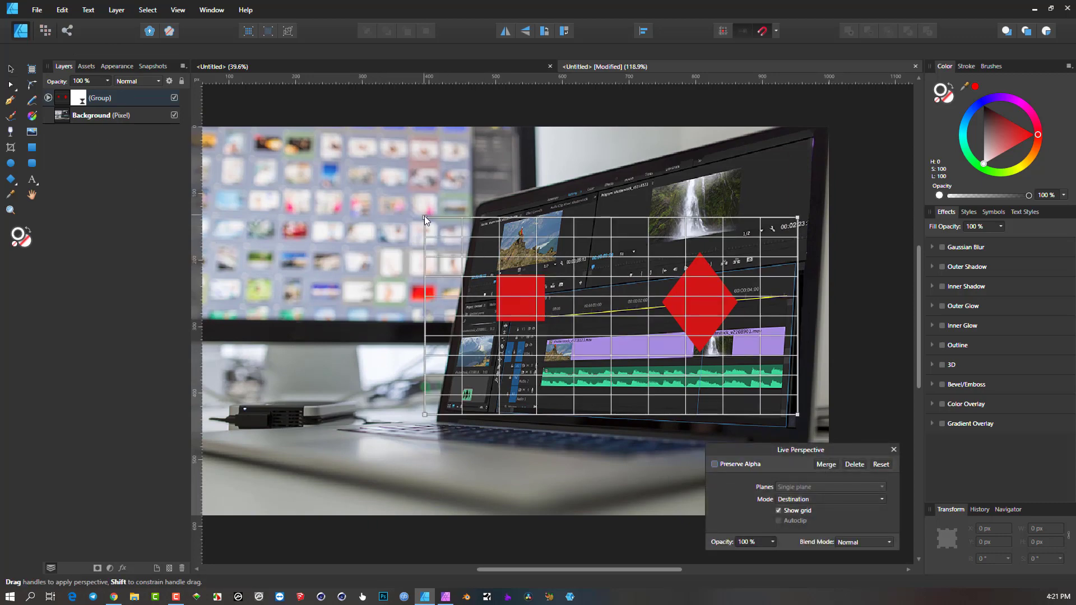
drag(425, 217, 482, 223)
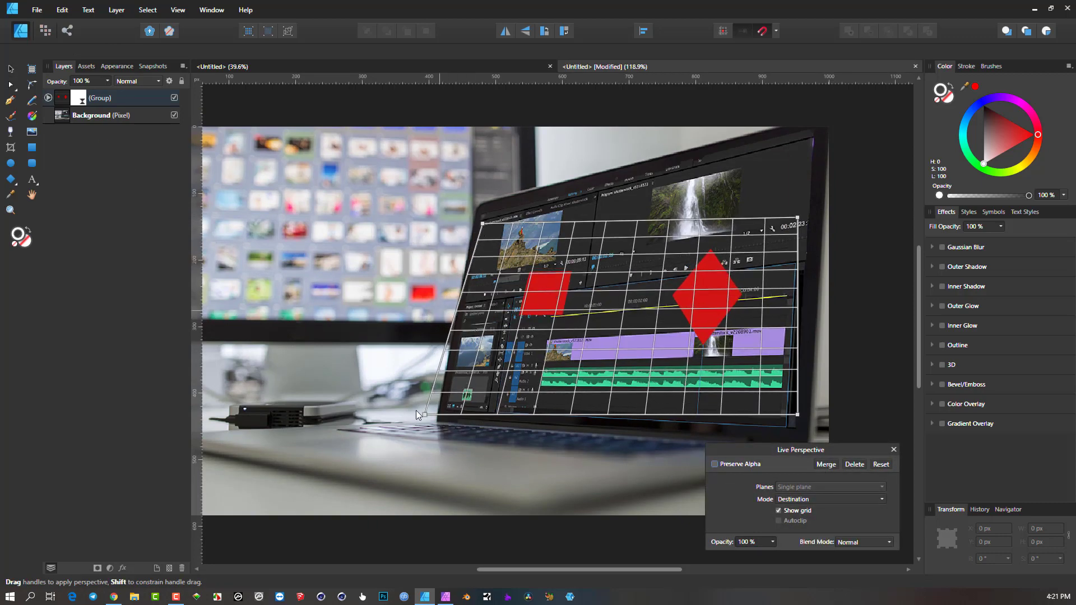
mouse_move(426, 416)
mouse_down()
mouse_move(471, 409)
mouse_move(446, 409)
mouse_up()
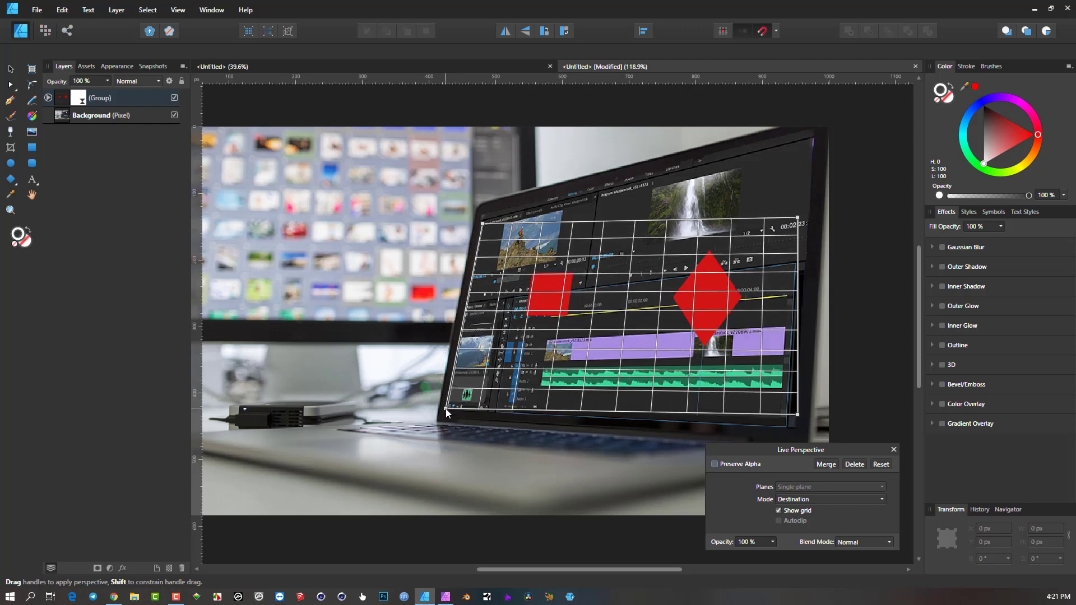
drag(798, 216, 812, 139)
drag(794, 410, 786, 425)
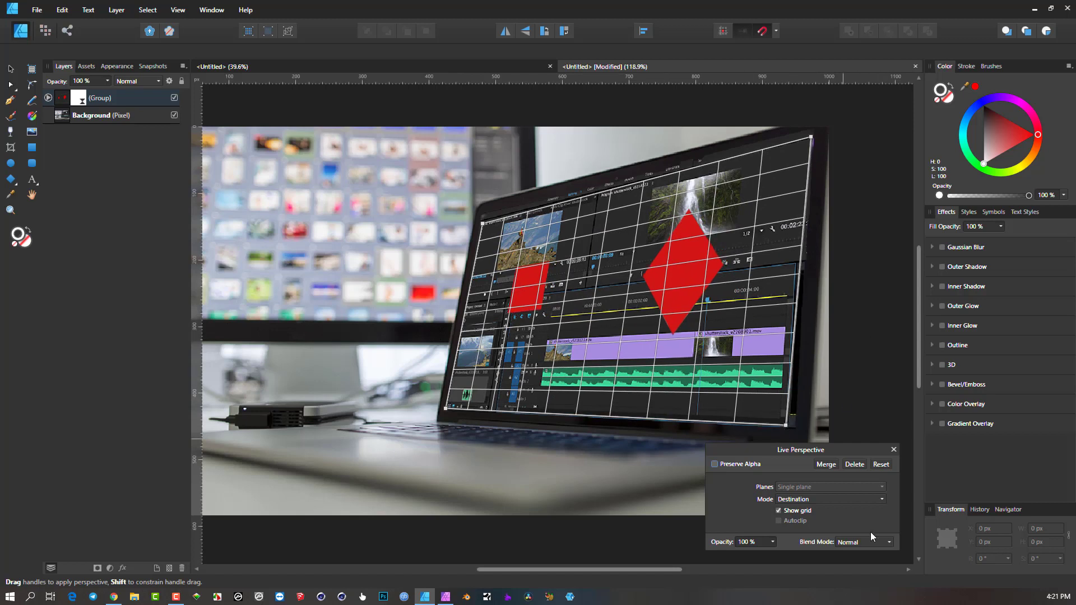
Close the live Perspective settings, expand the group of shapes, and temporarily hide its Perspective filter.
click(893, 449)
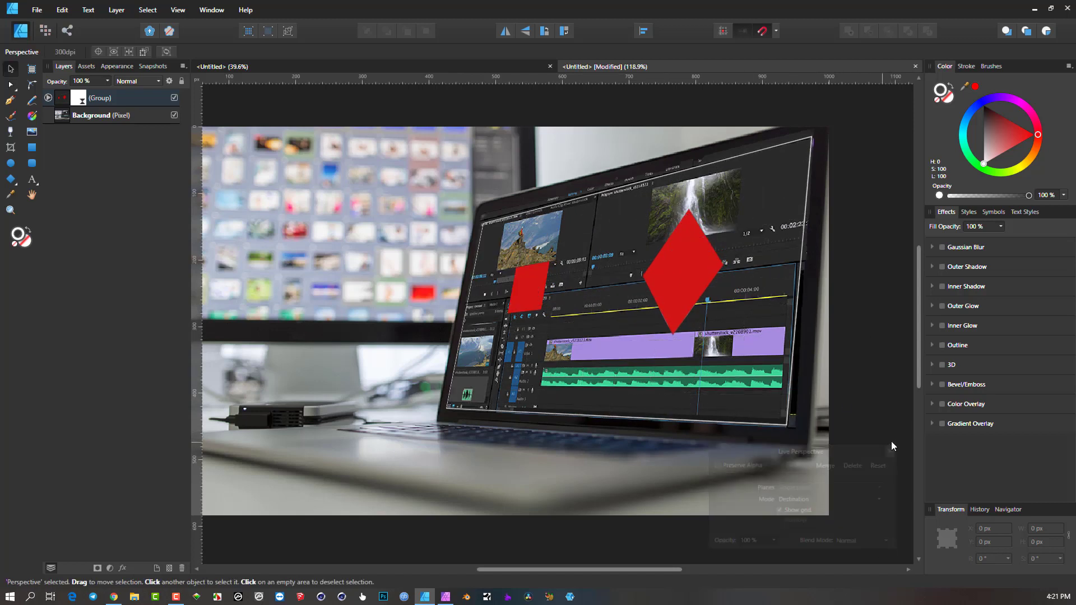
click(685, 265)
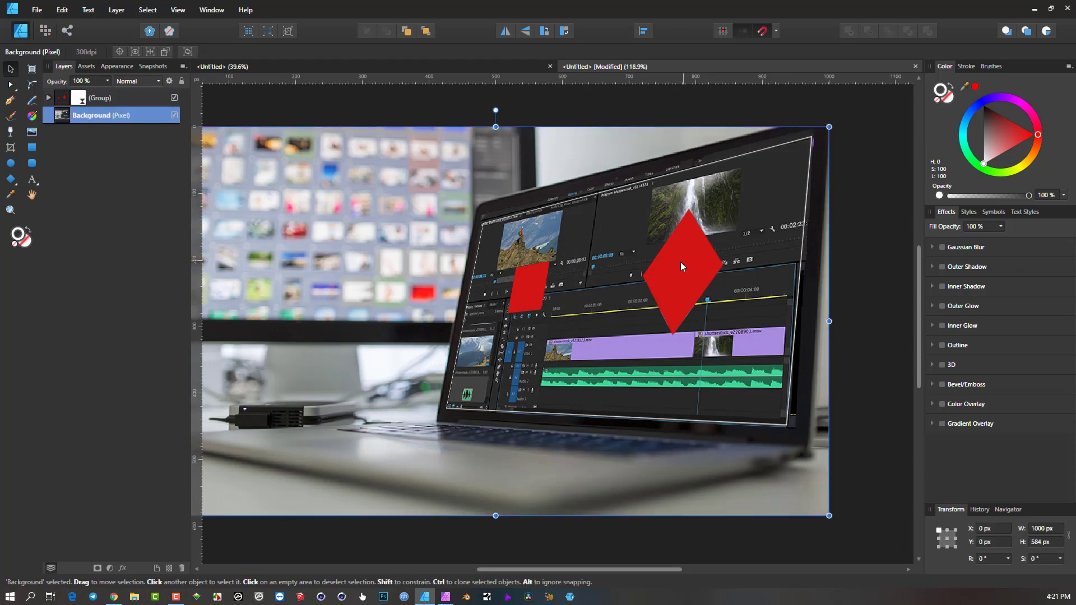
click(49, 98)
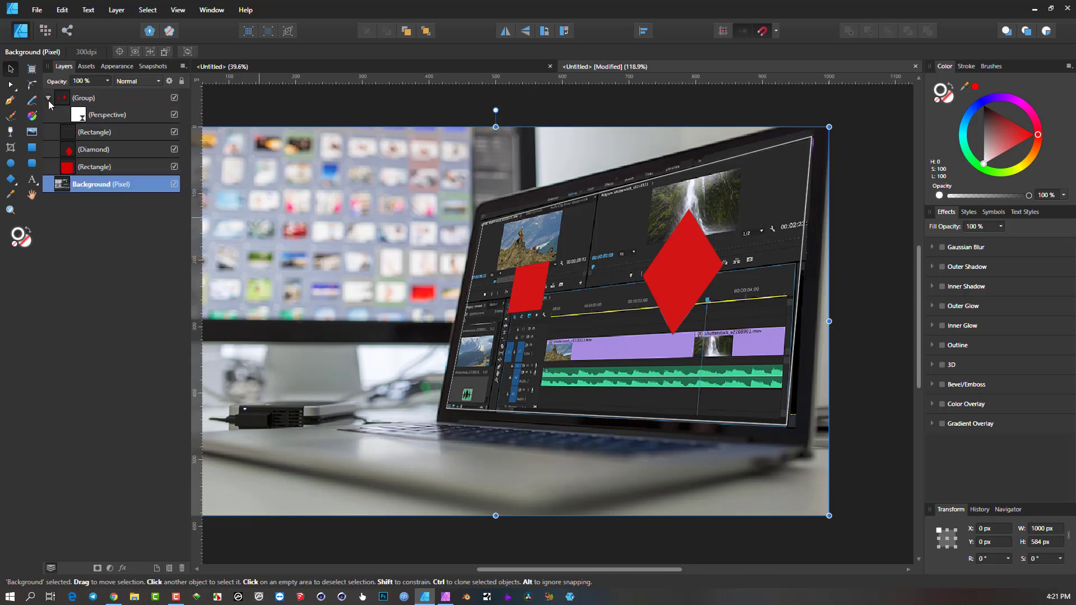
click(174, 115)
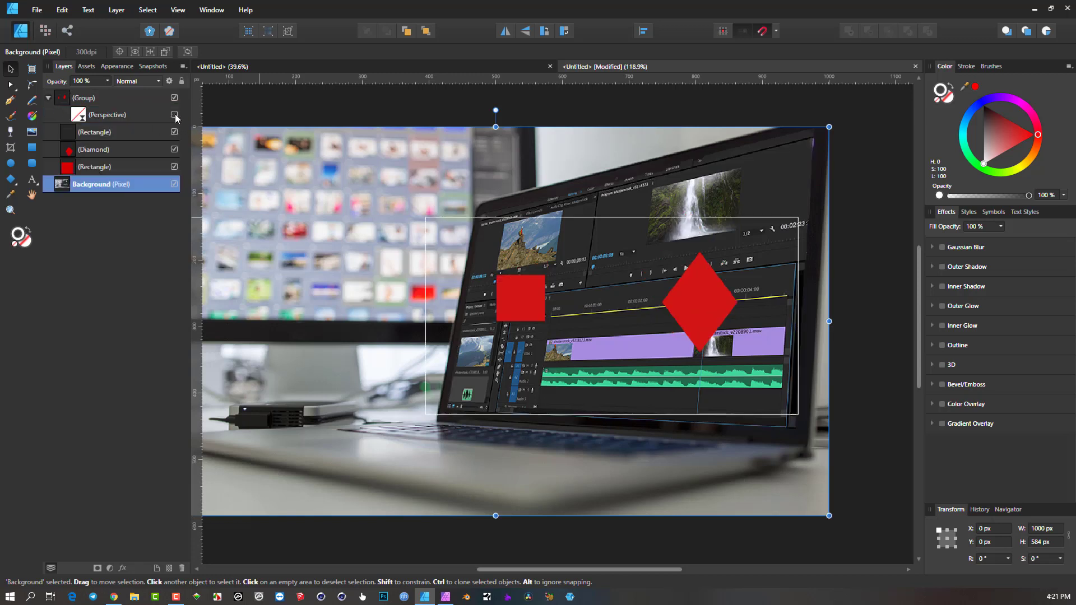
Widen the diamond to about 181 px towards the red square, turn the group's Perspective filter back on, and clear the selection.
click(115, 150)
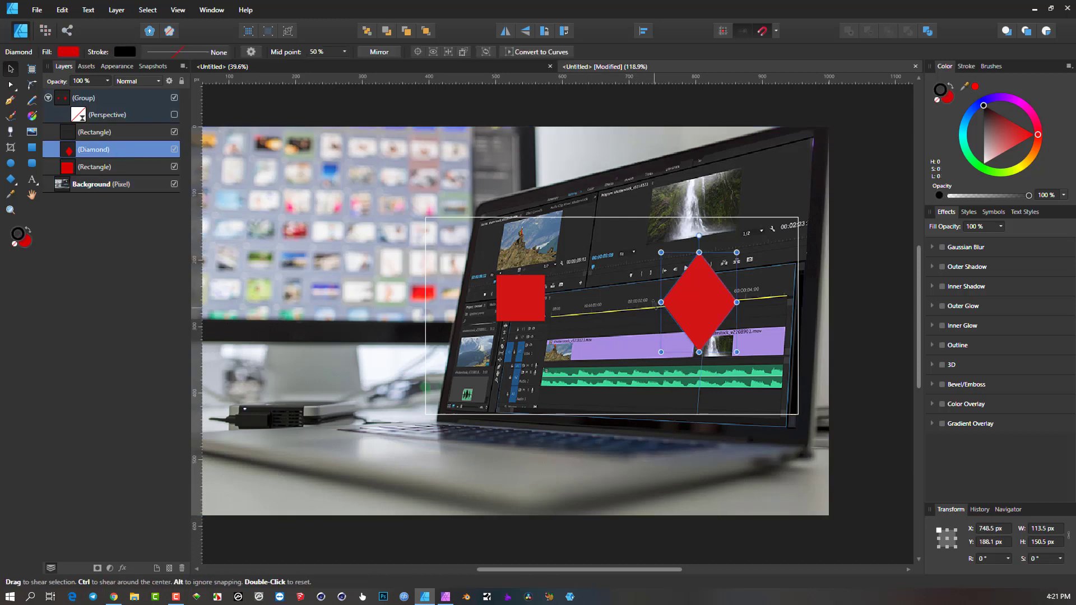
drag(661, 302, 616, 302)
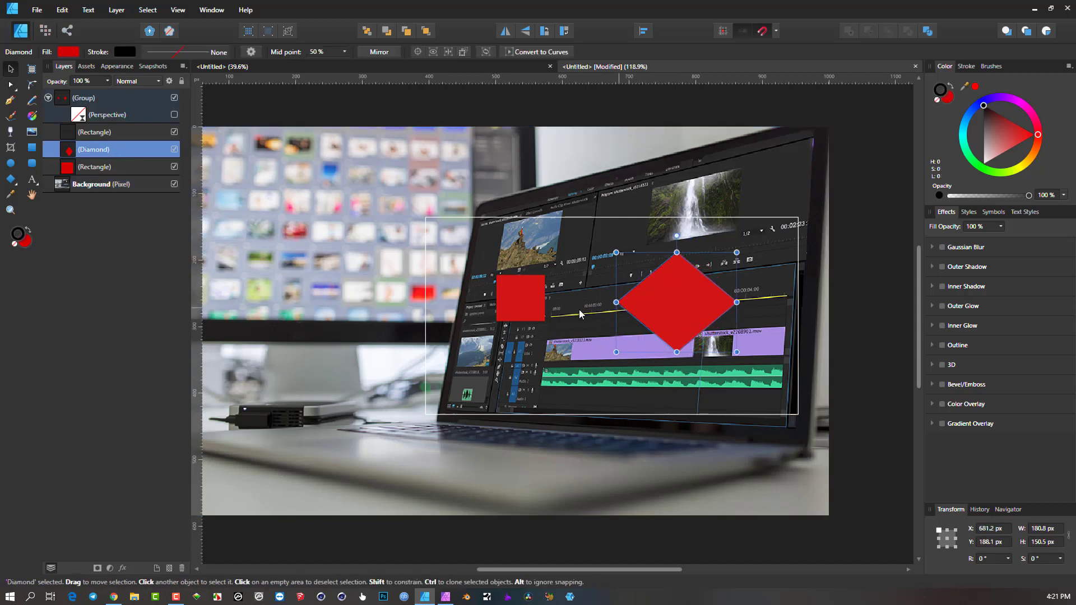
click(173, 115)
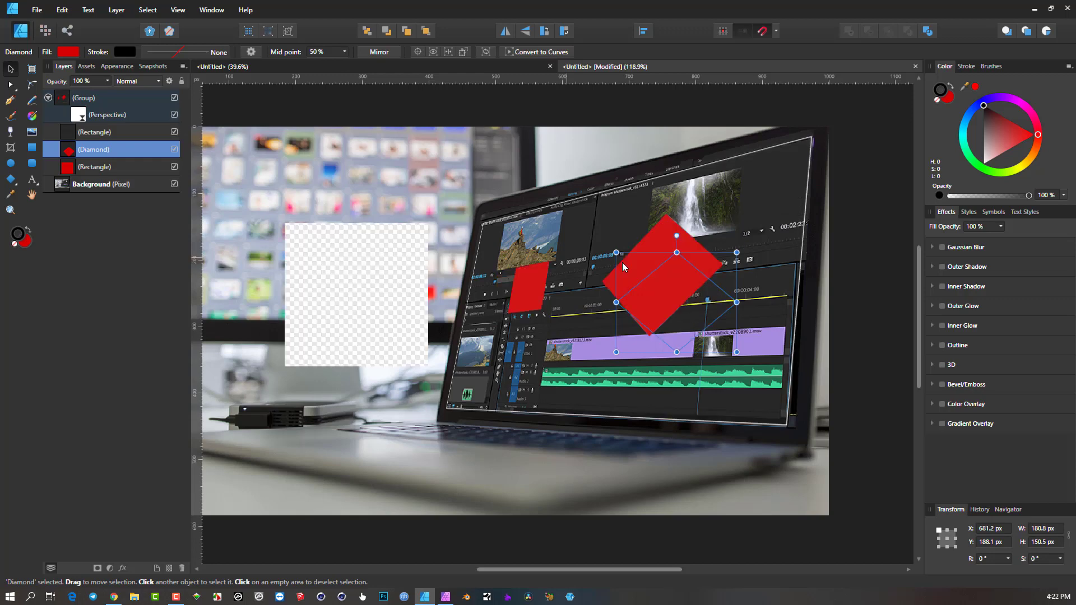
click(877, 289)
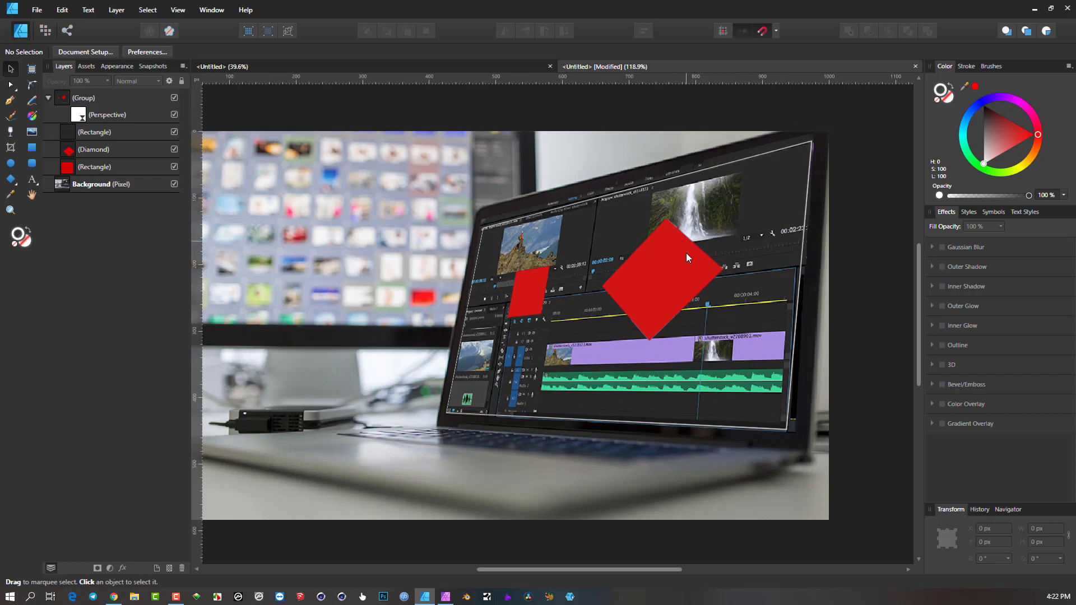
Select the diamond inside the group on the canvas and narrow it to about 176 px with the Perspective filter active.
click(671, 278)
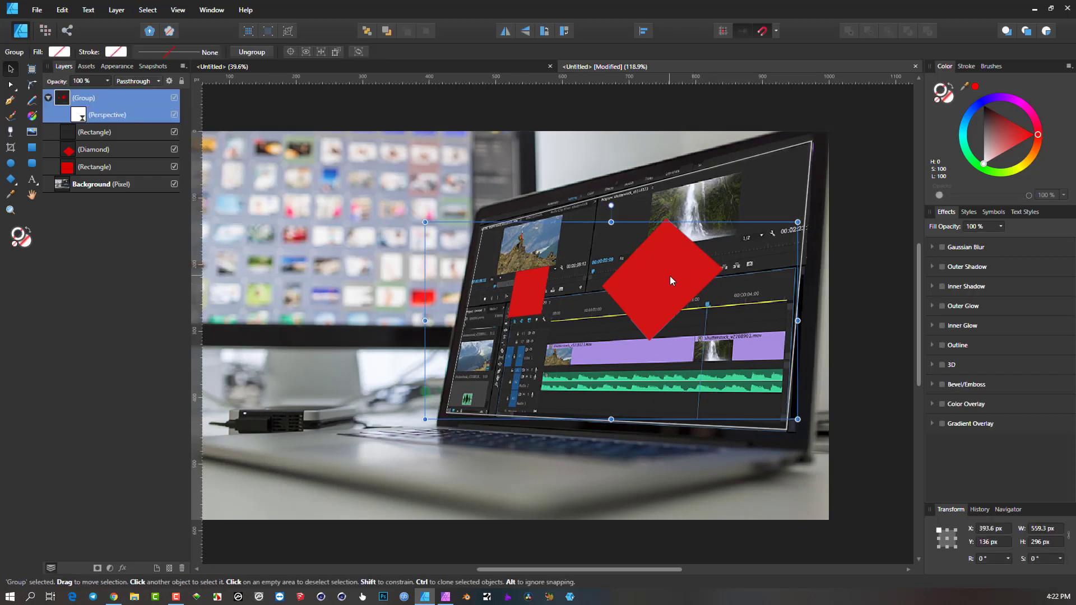
double_click(671, 275)
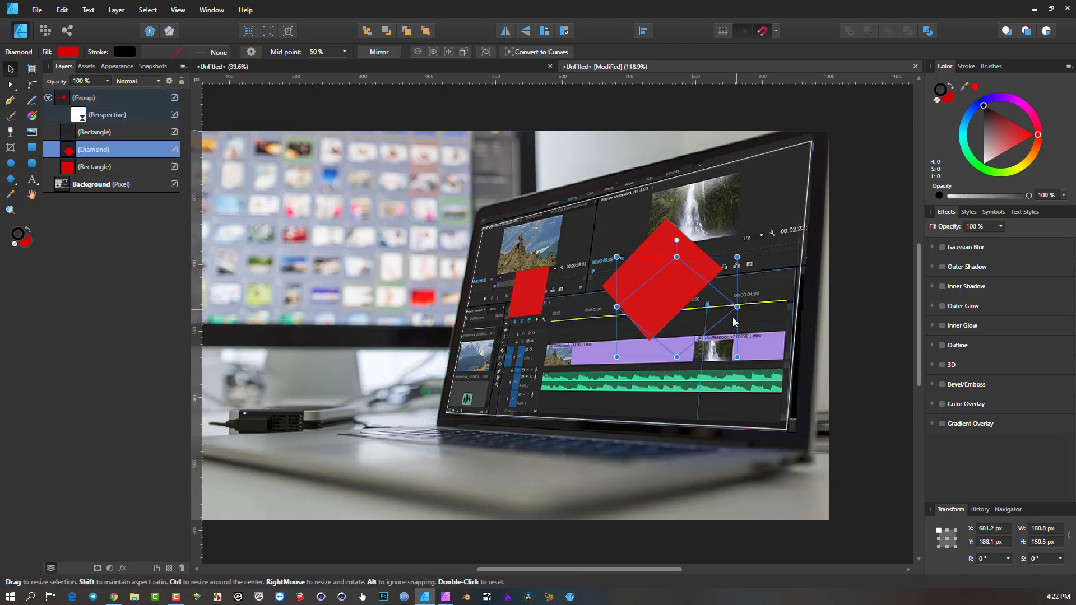
drag(737, 307, 734, 307)
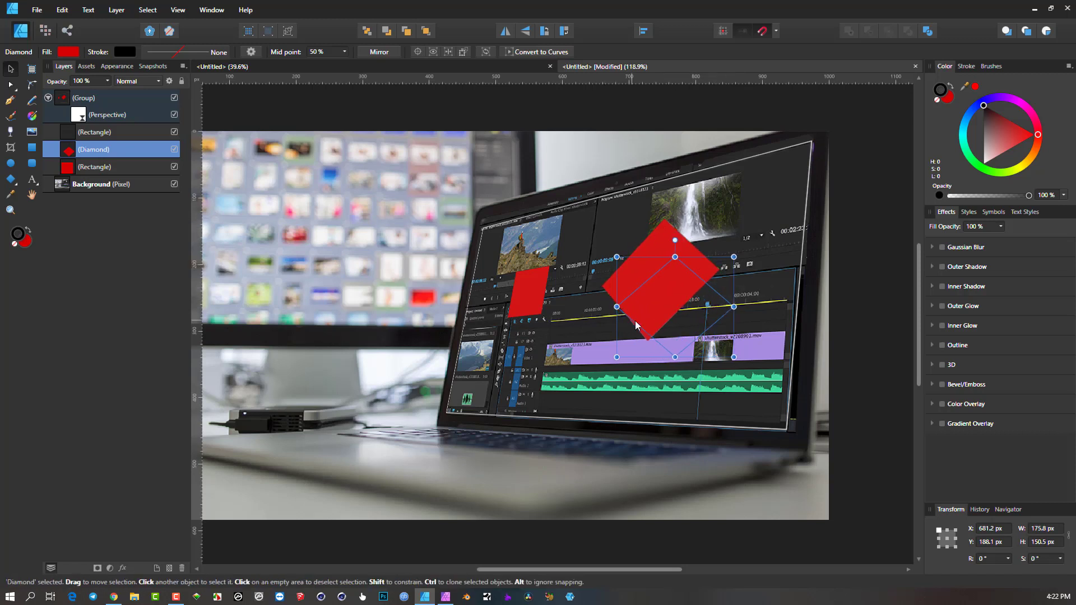
Reshape the red square inside the group into a tall bar about 58.5 px wide and 213 px high.
click(536, 300)
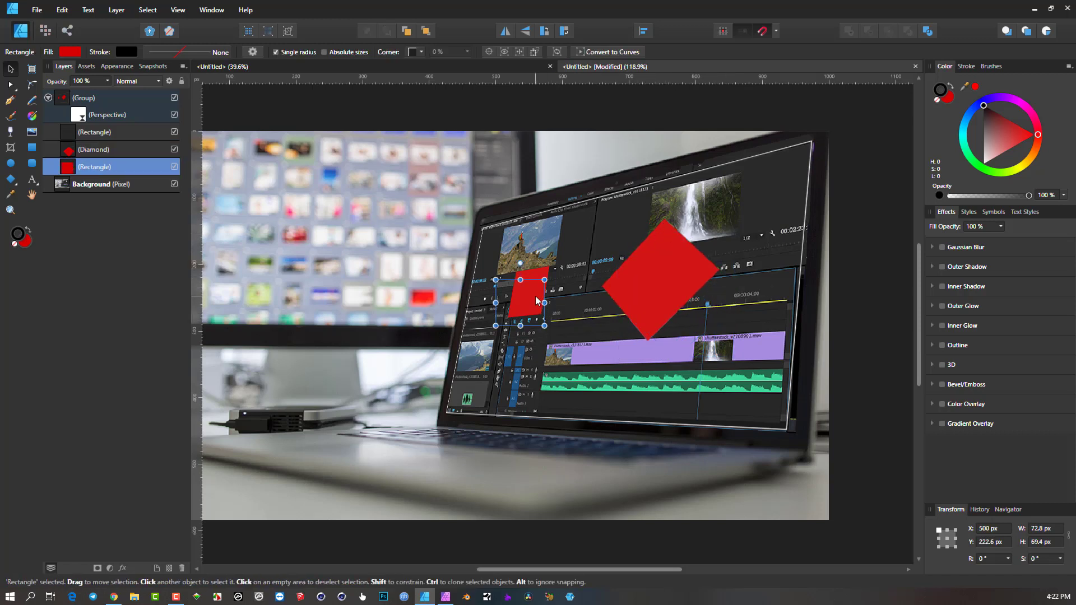
drag(544, 326, 528, 381)
drag(527, 280, 534, 239)
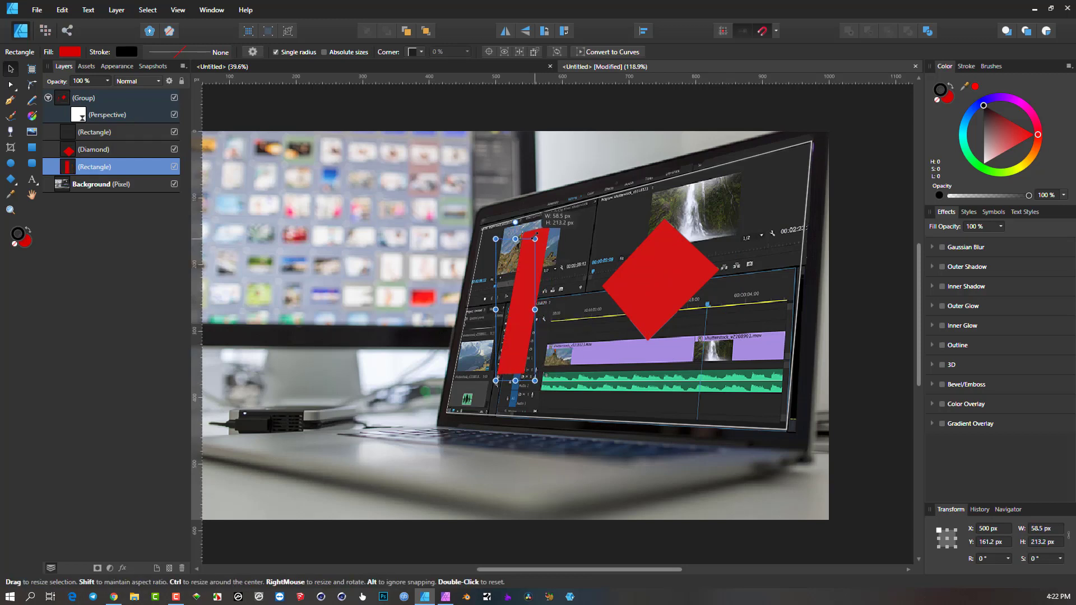
Deselect the red bar and select the group's live Perspective filter.
click(509, 160)
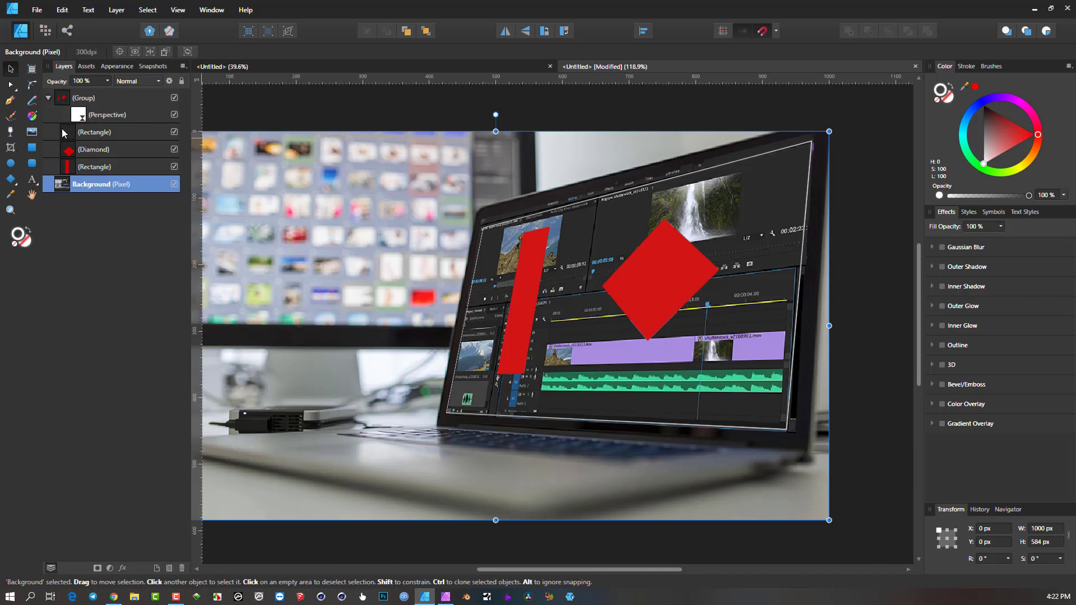
click(84, 115)
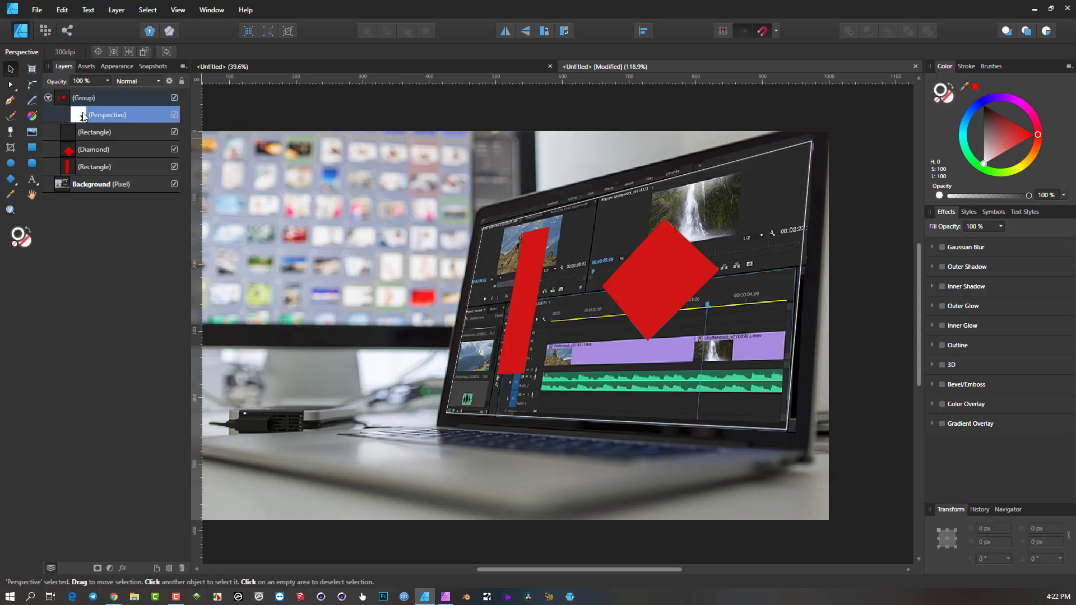